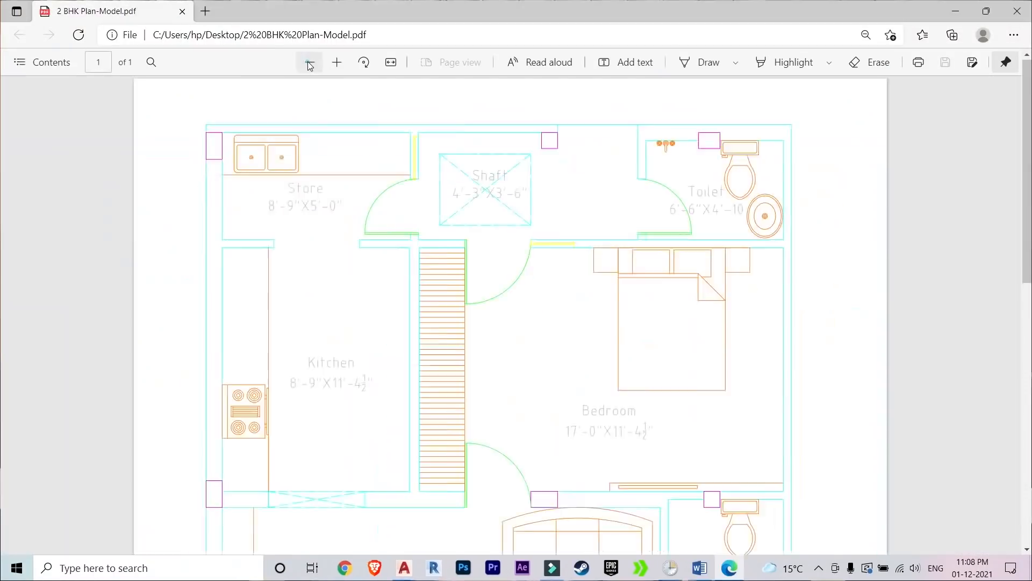
Create a new blank drawing and start the Rectangle command in it
click(310, 63)
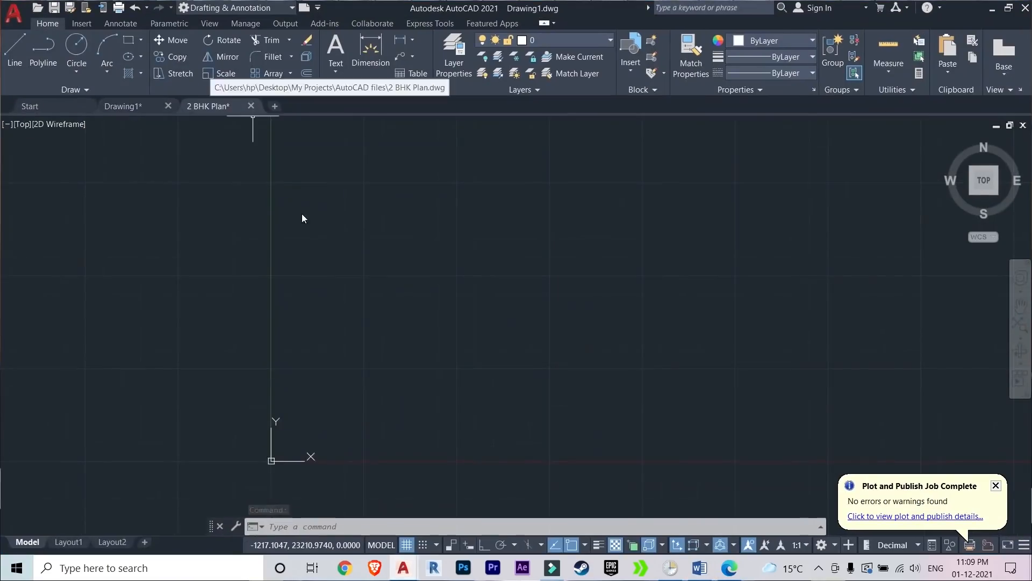
click(275, 106)
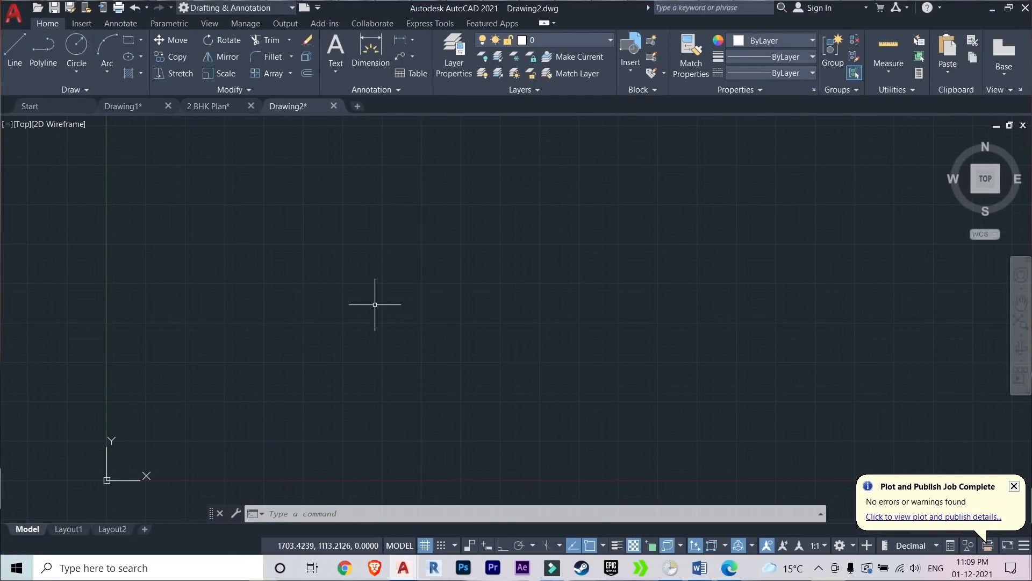
text(rec)
key(Return)
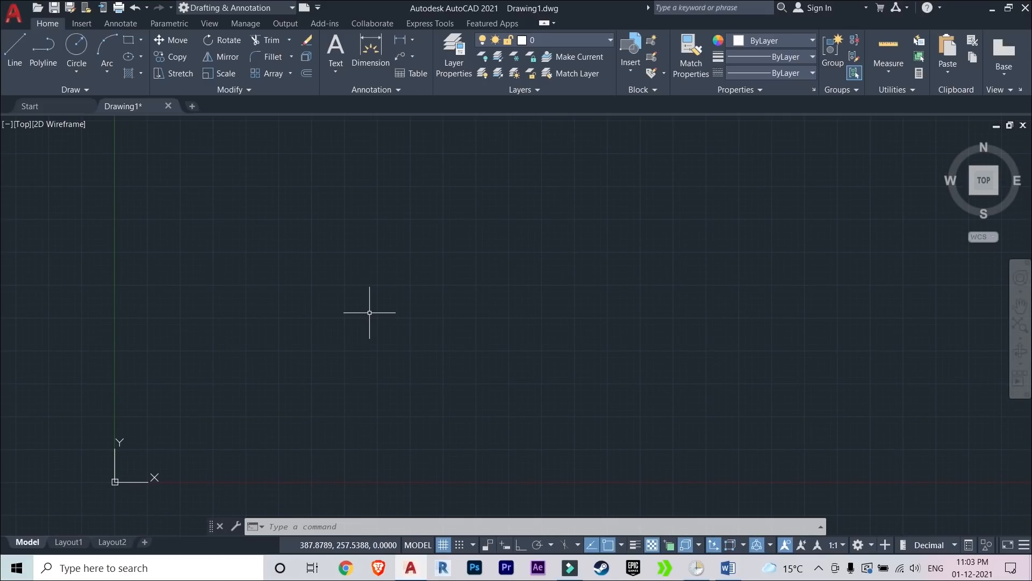
Open the external references manager with XREF and choose to attach a DWG file
text(x)
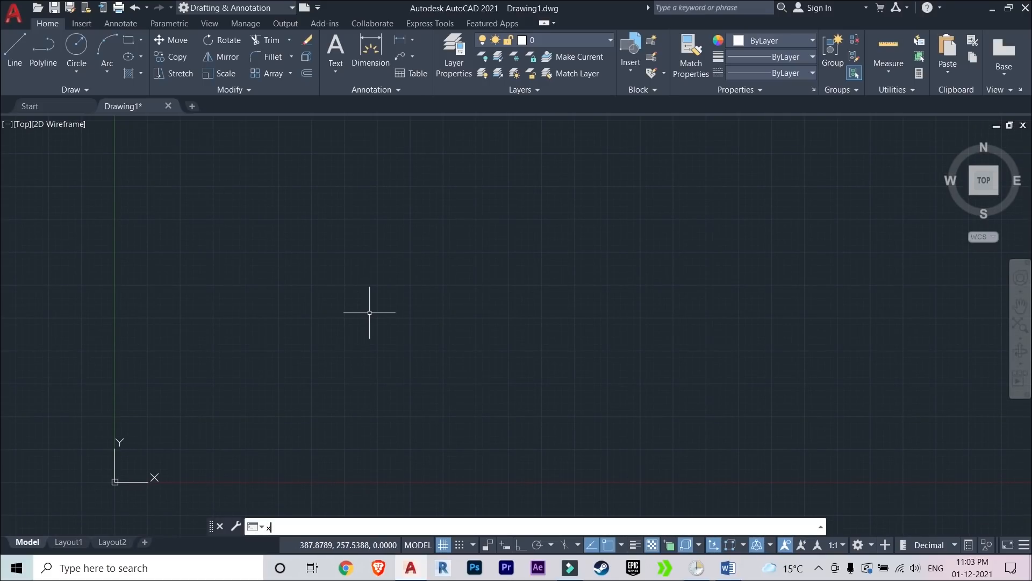
text(ref)
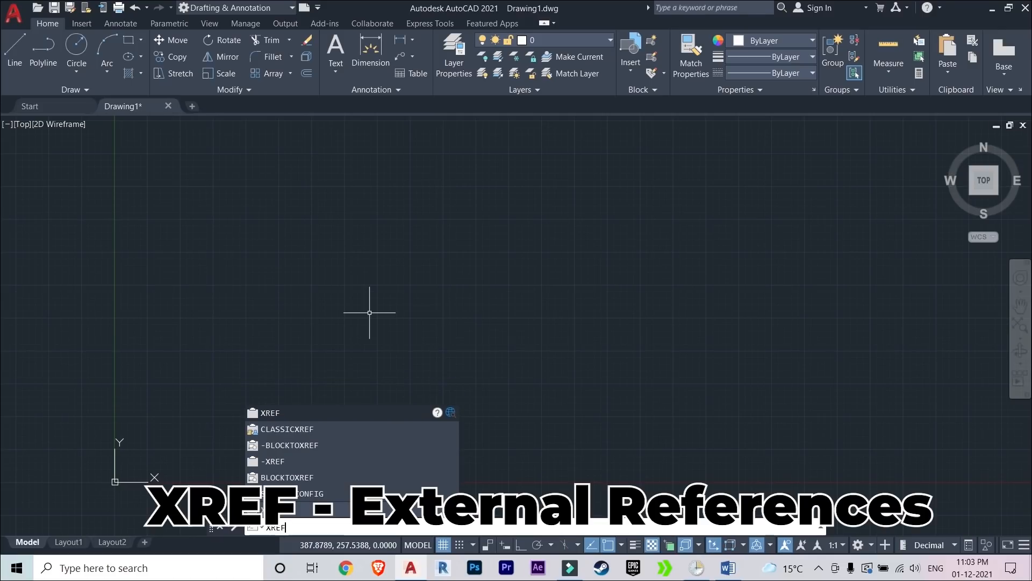
key(Return)
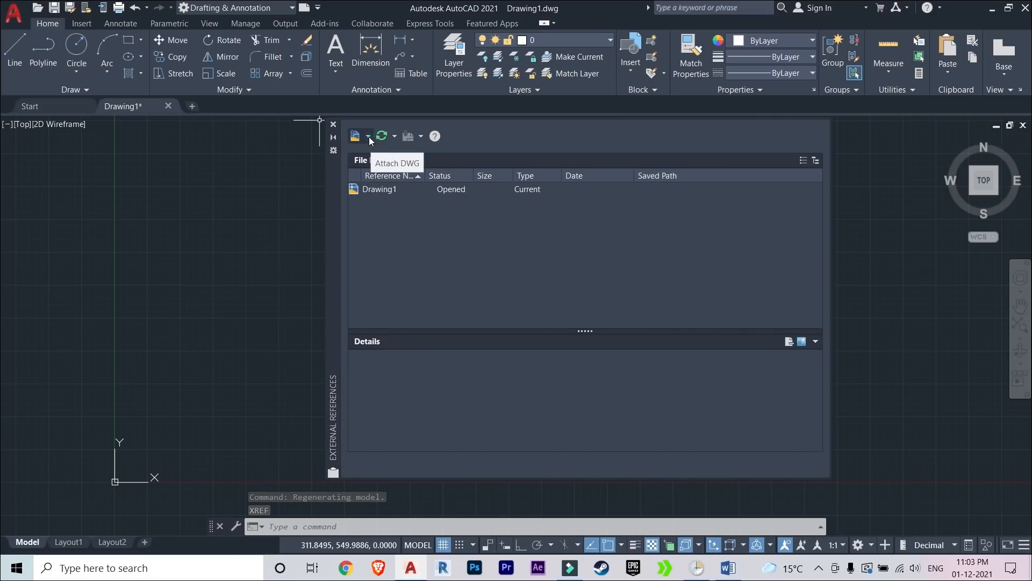
click(369, 136)
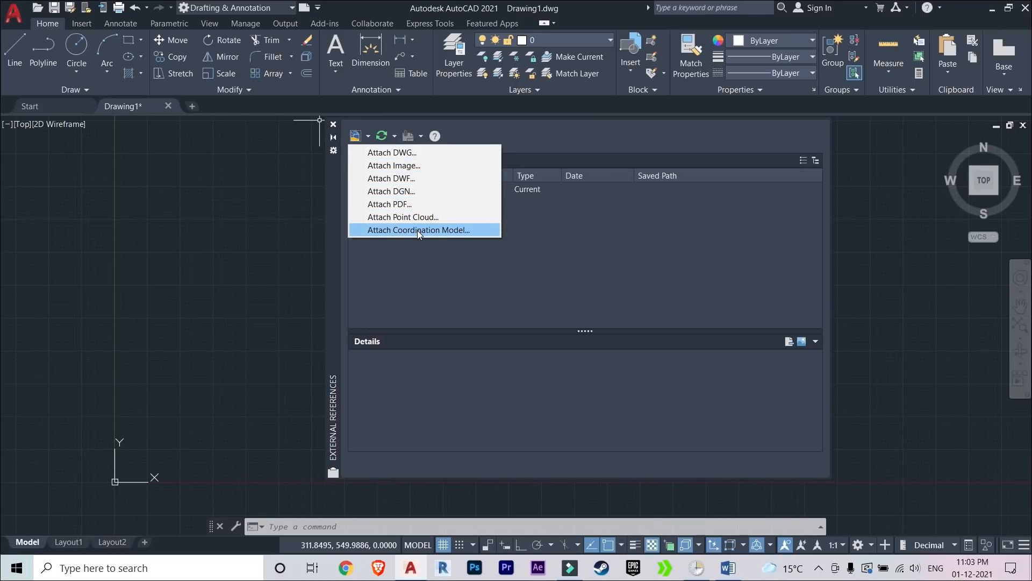
click(390, 153)
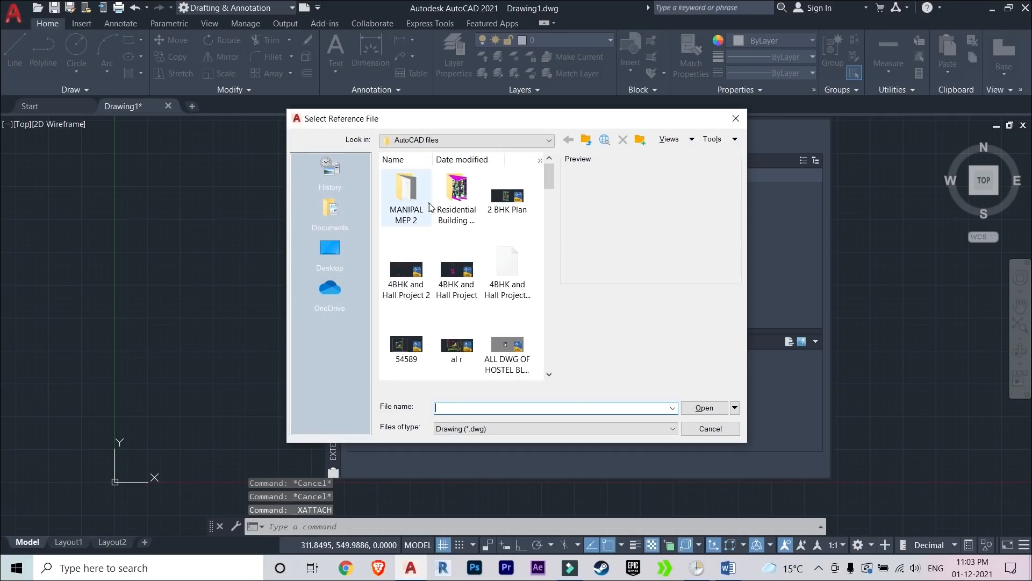
Attach the House Plan 35x42 drawing as an external reference and place it just beside the origin
scroll(457, 285, down, 3)
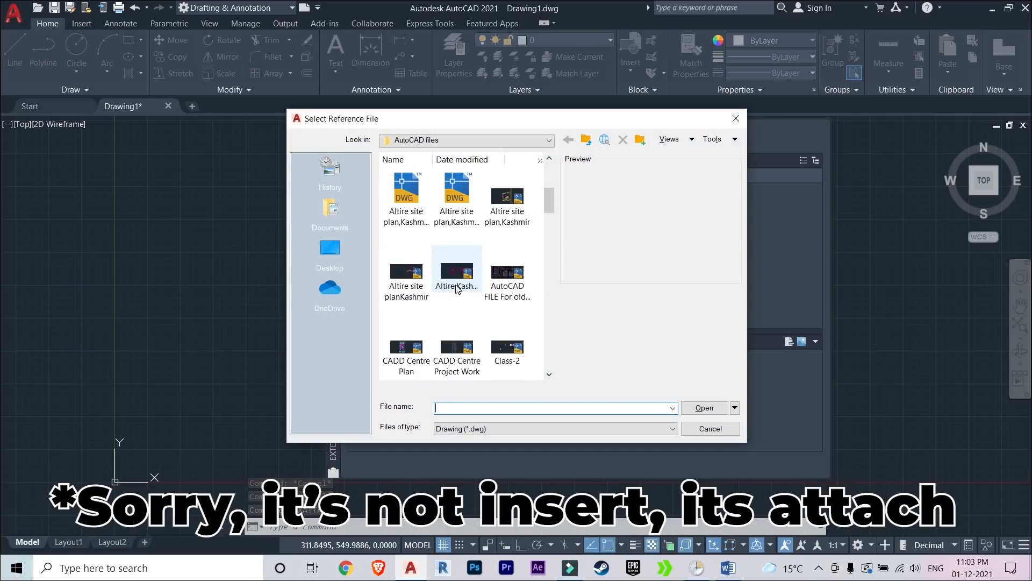
scroll(457, 287, down, 10)
scroll(492, 272, up, 2)
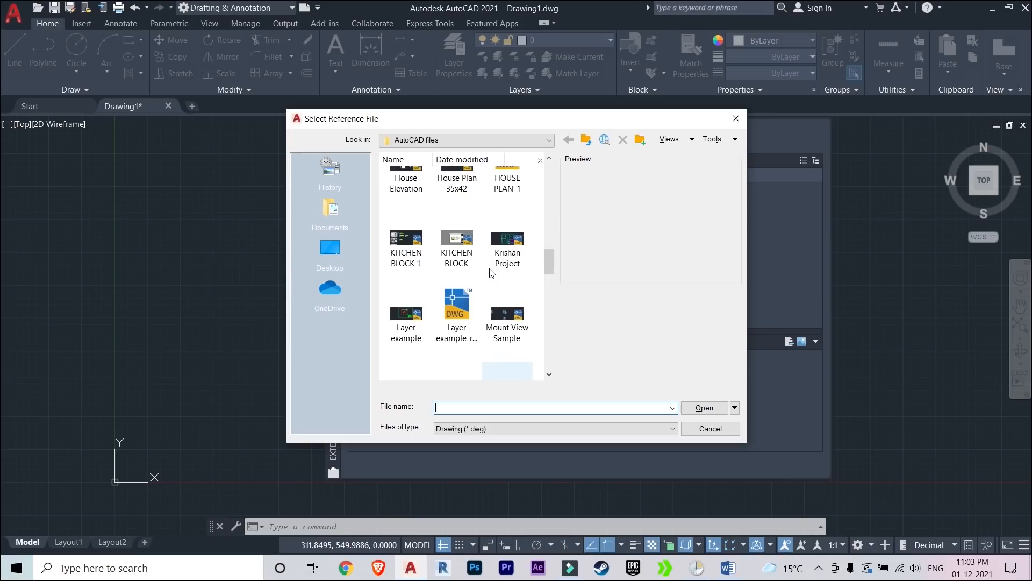
scroll(463, 258, up, 2)
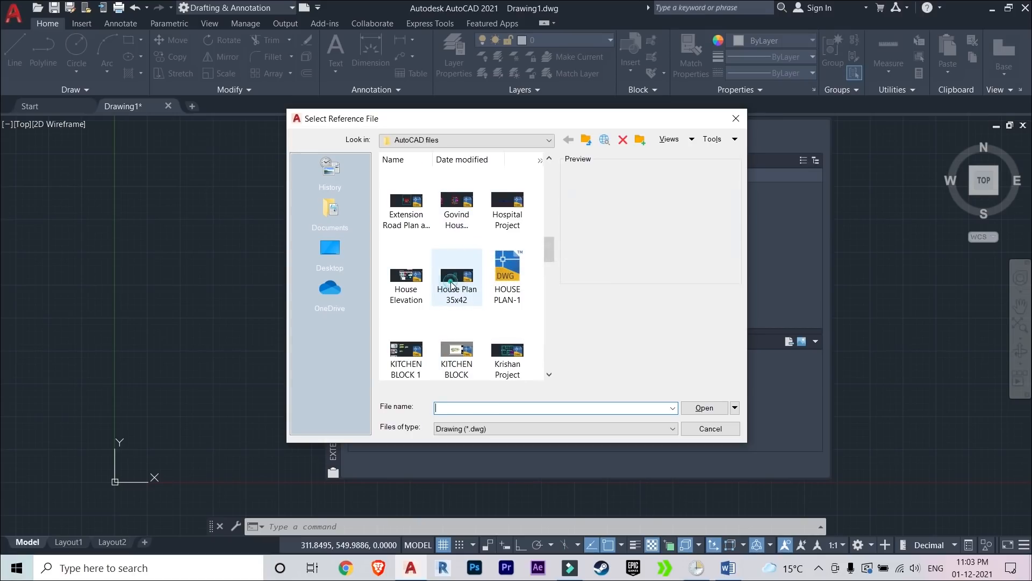
click(452, 285)
click(701, 407)
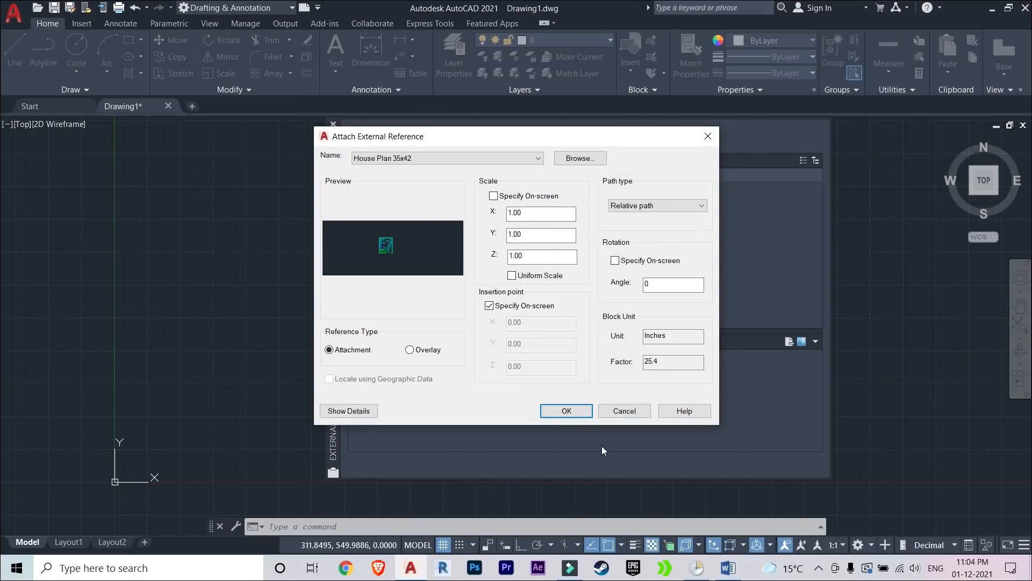
click(567, 411)
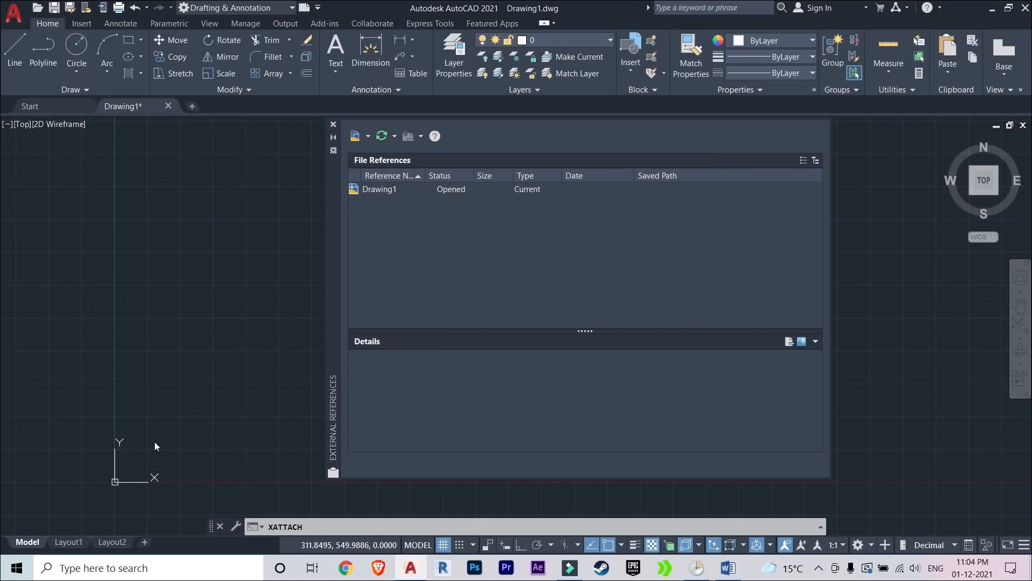
click(137, 461)
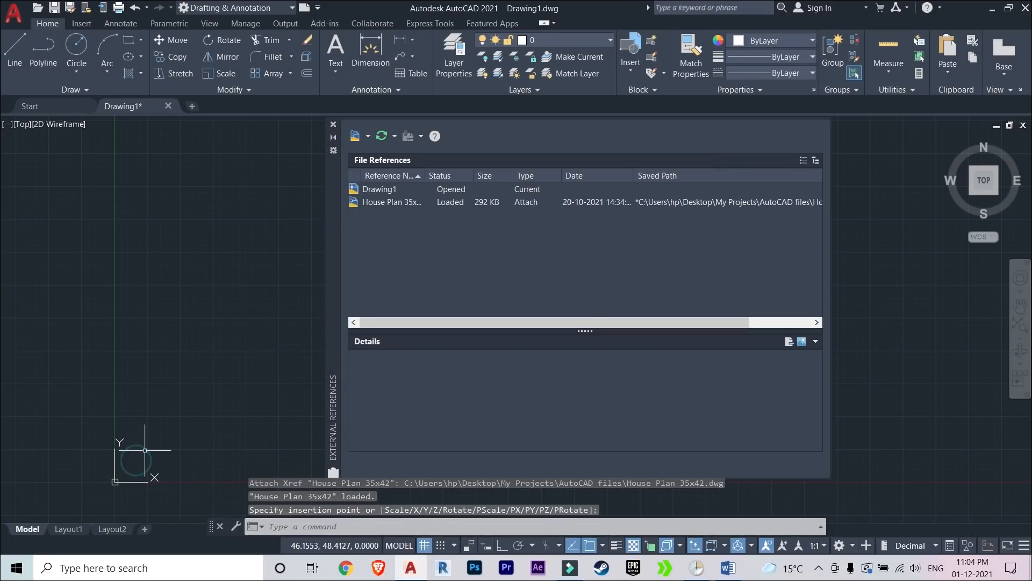
Close the external references manager and examine the attached house plan, both as a whole and in its upper rooms
scroll(219, 365, down, 5)
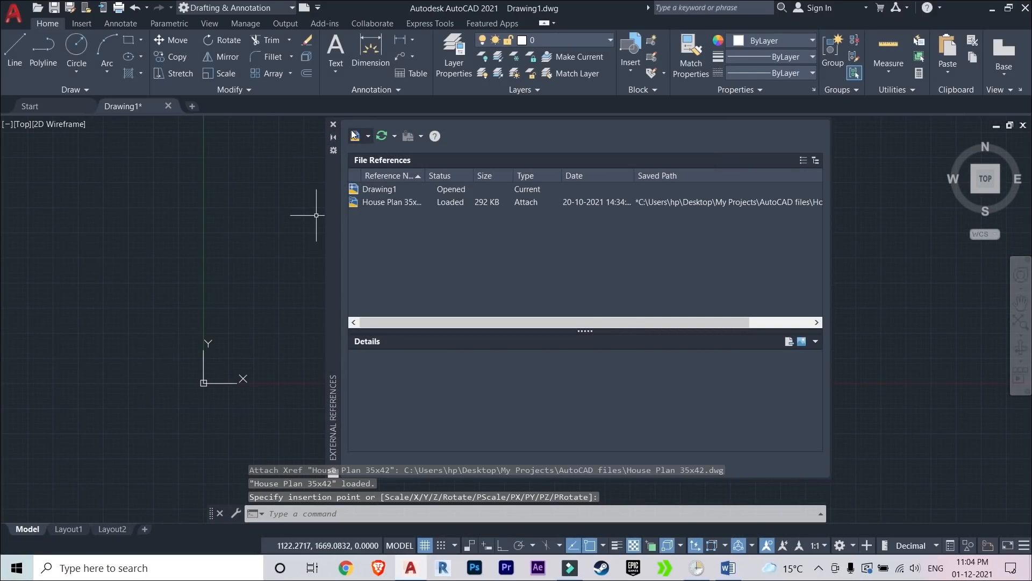
click(333, 124)
scroll(463, 233, down, 4)
scroll(581, 172, down, 2)
middle_drag(482, 312, 419, 436)
middle_drag(633, 316, 478, 457)
scroll(543, 371, down, 2)
middle_drag(508, 317, 523, 309)
scroll(523, 309, up, 2)
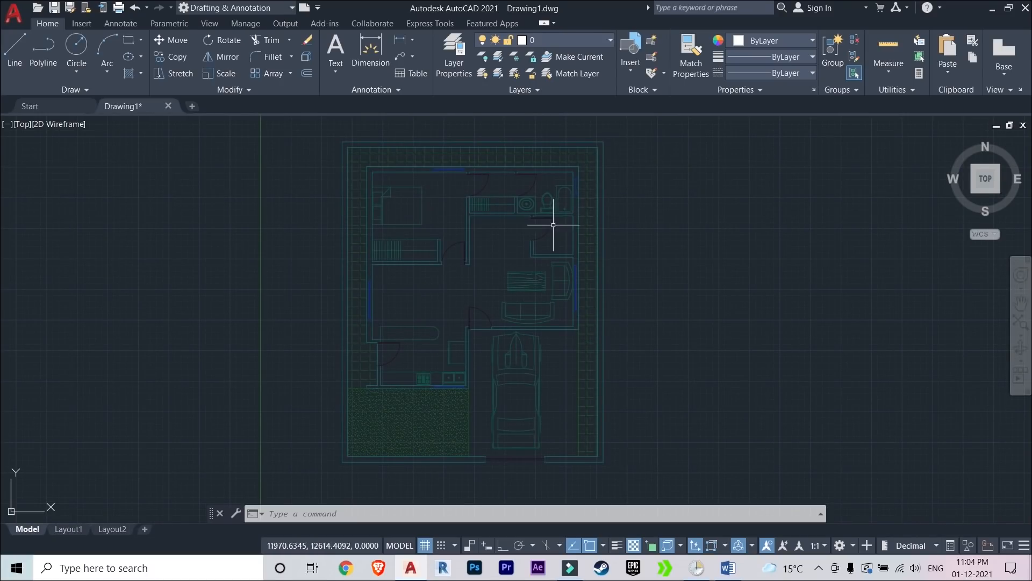
scroll(395, 149, up, 8)
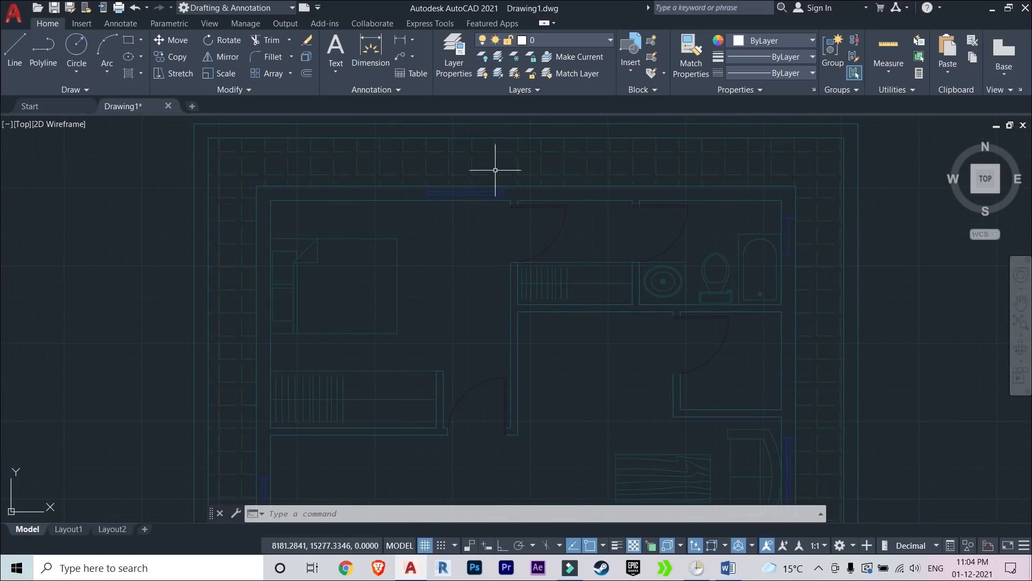
scroll(520, 214, down, 6)
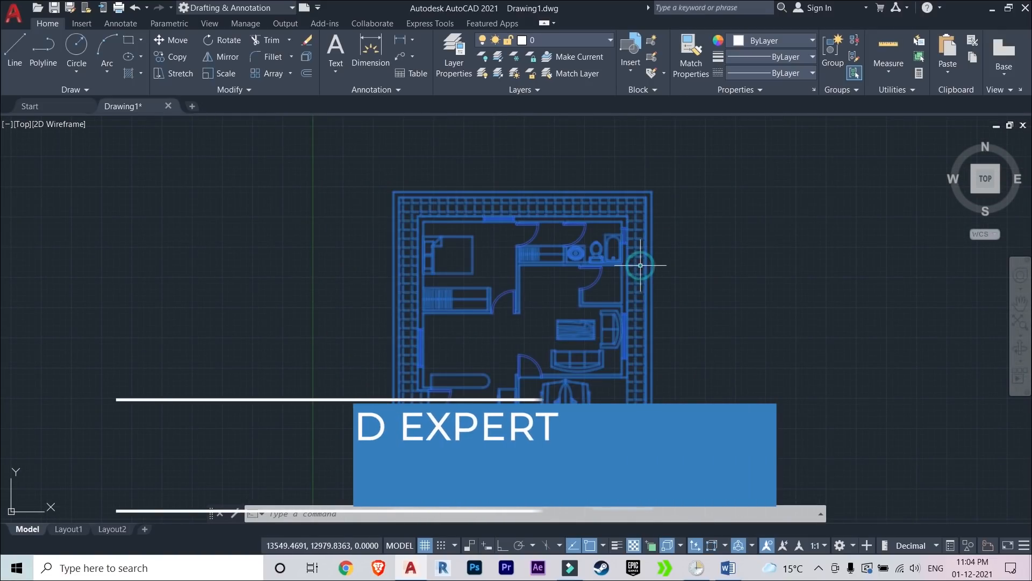
Select the attached house plan to inspect it as a reference object, and clear the selection
click(640, 265)
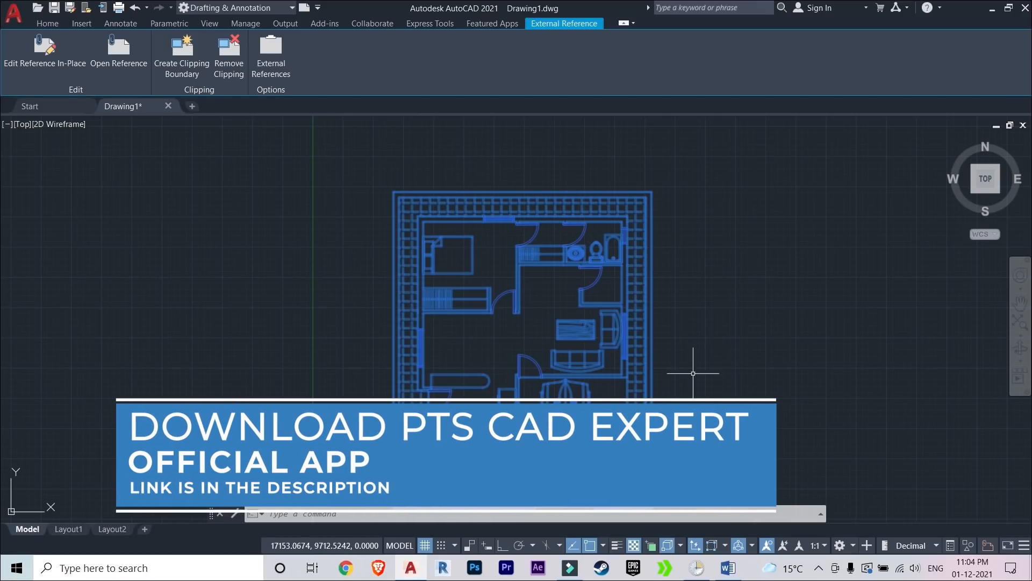
scroll(357, 258, down, 2)
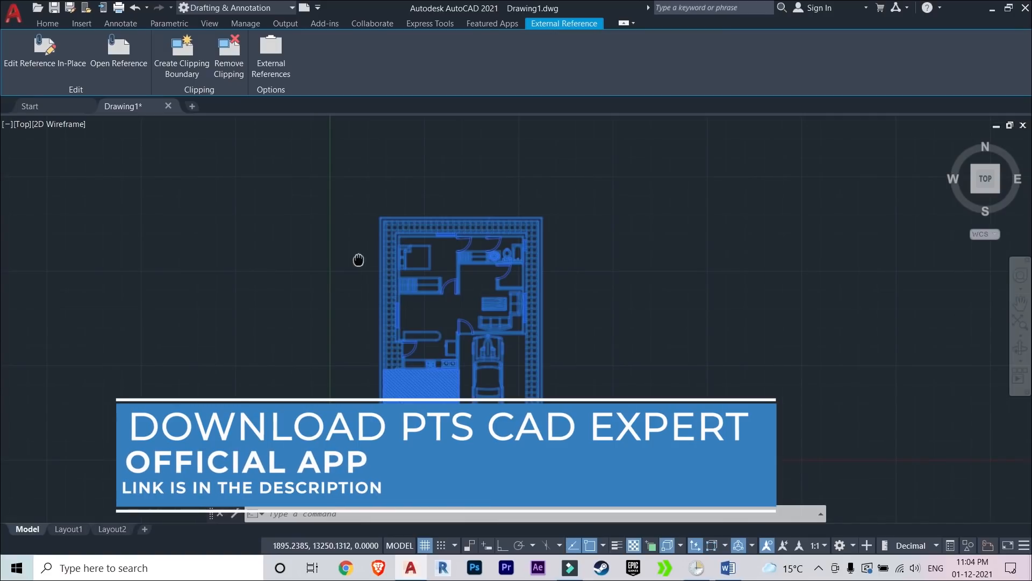
scroll(327, 246, up, 2)
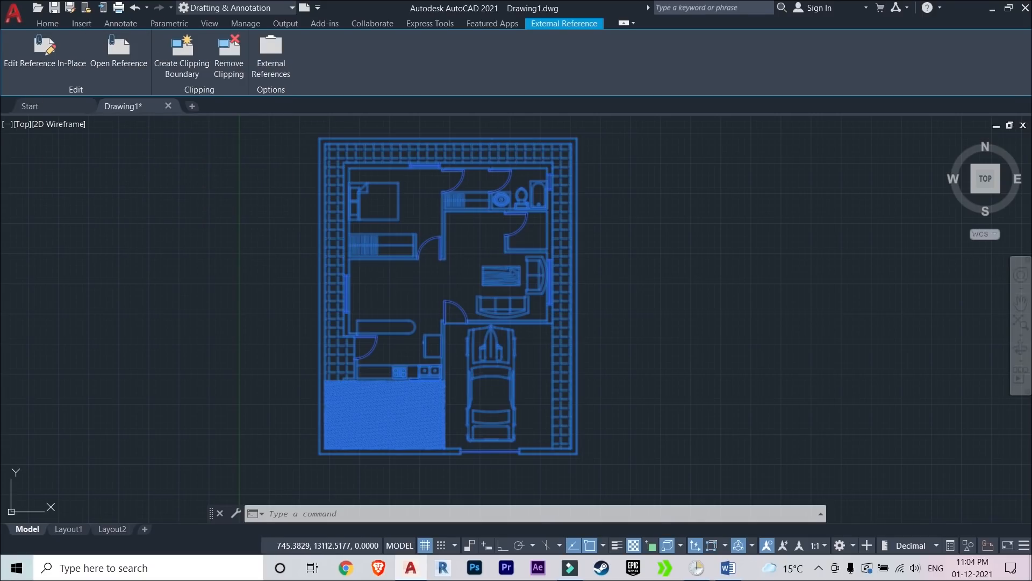
key(Escape)
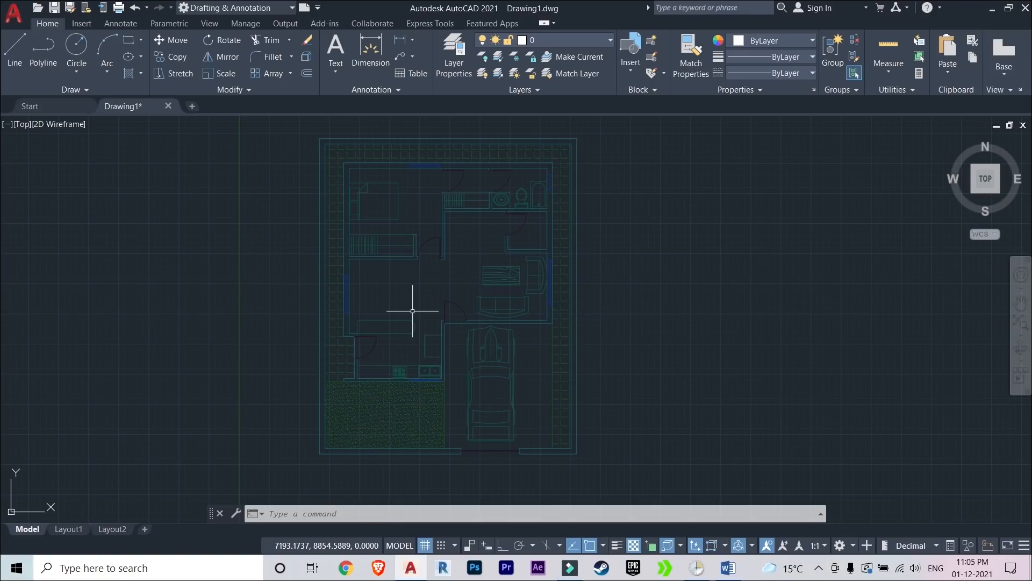
scroll(412, 311, down, 2)
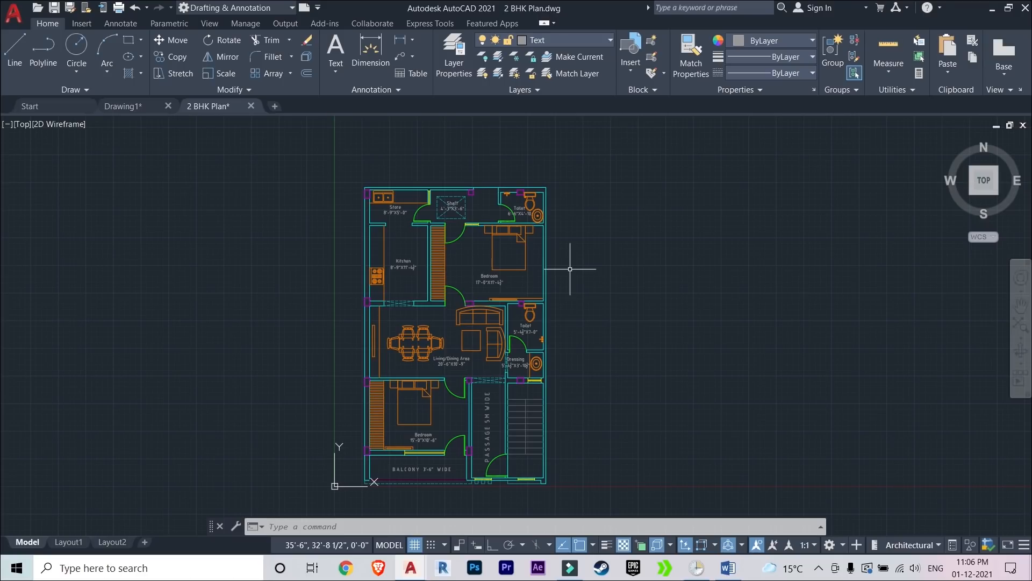
Start the PLOT command for the 2 BHK Plan drawing and set the plotter to DWG To PDF.pc3
text(PLOT)
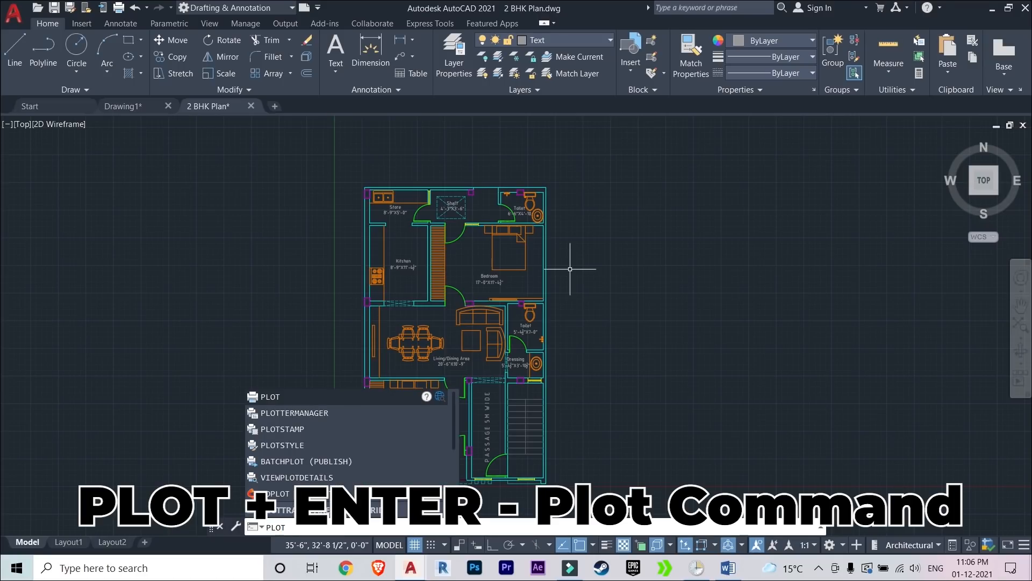
key(Return)
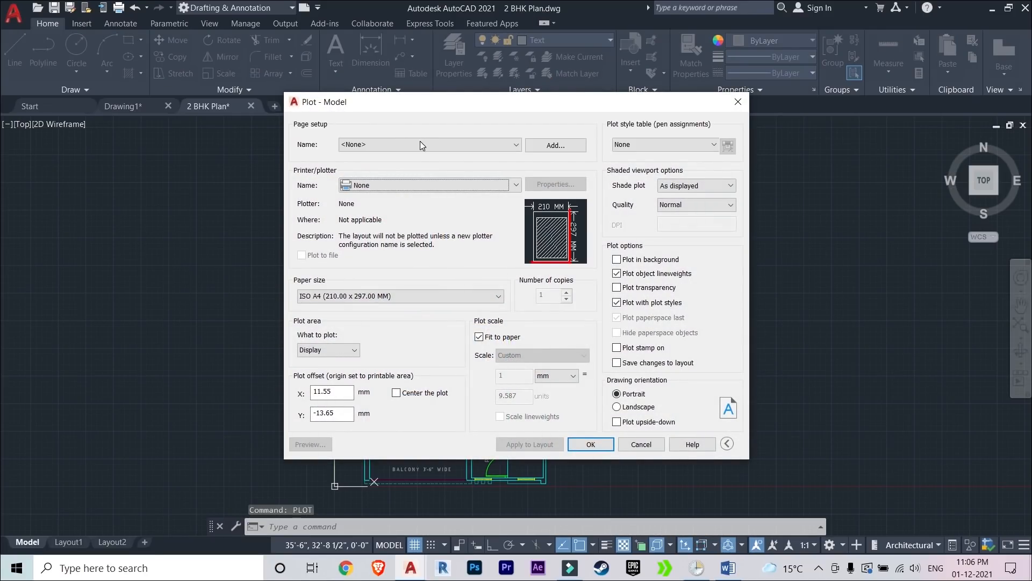
click(388, 188)
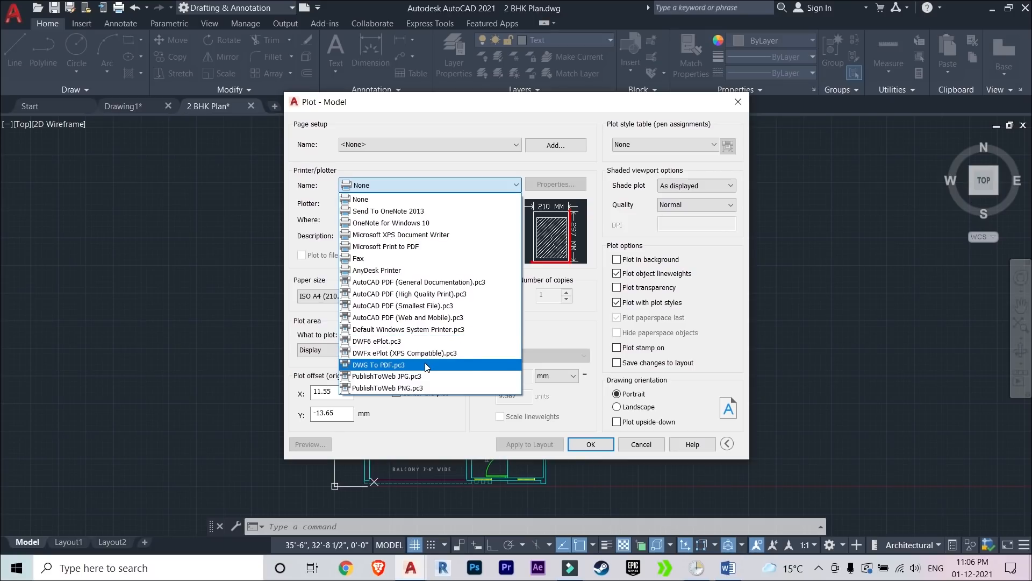
click(376, 366)
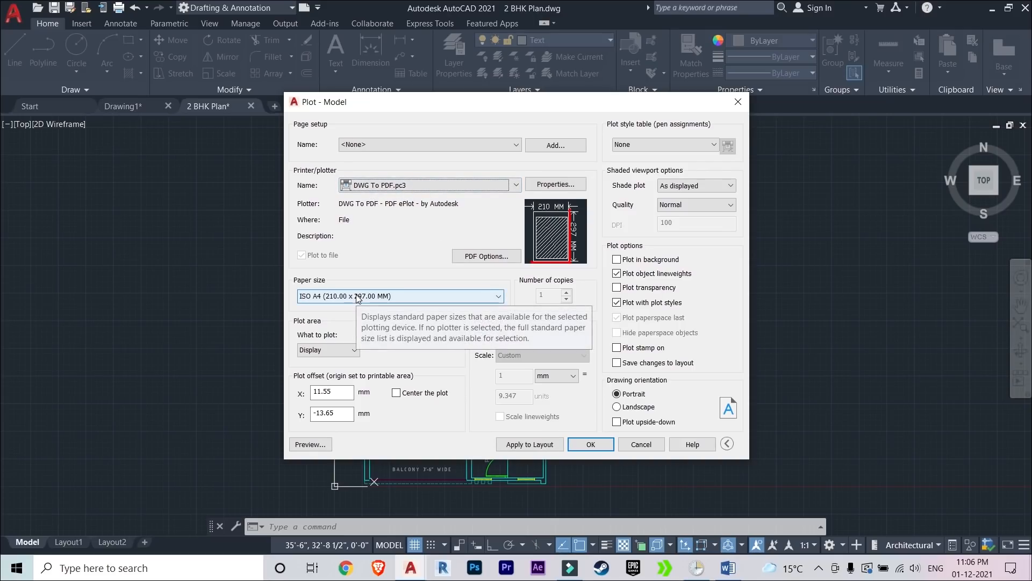
Set the plot's paper size to ISO A1 (594.00 x 841.00 MM)
click(382, 296)
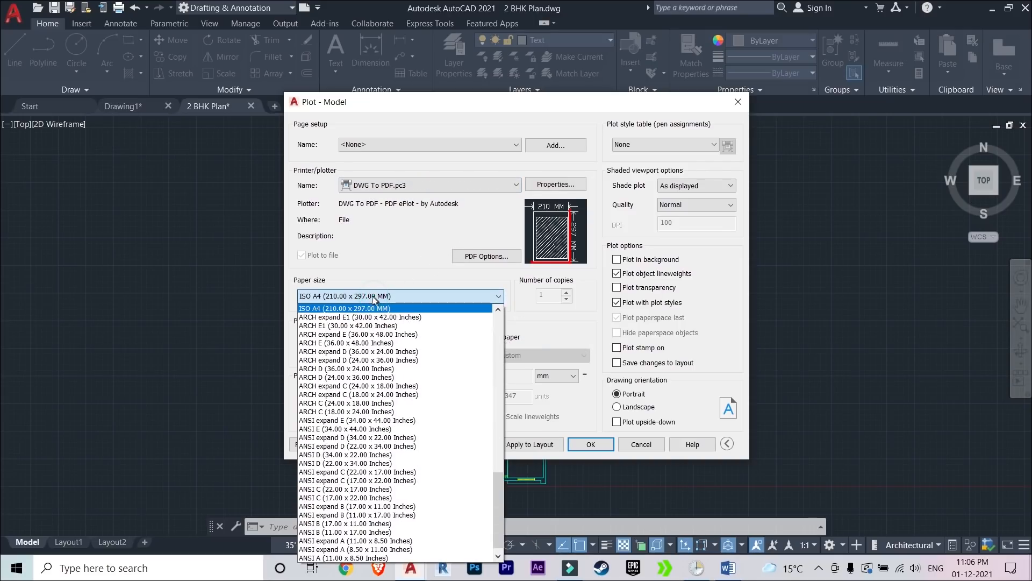
scroll(340, 355, up, 5)
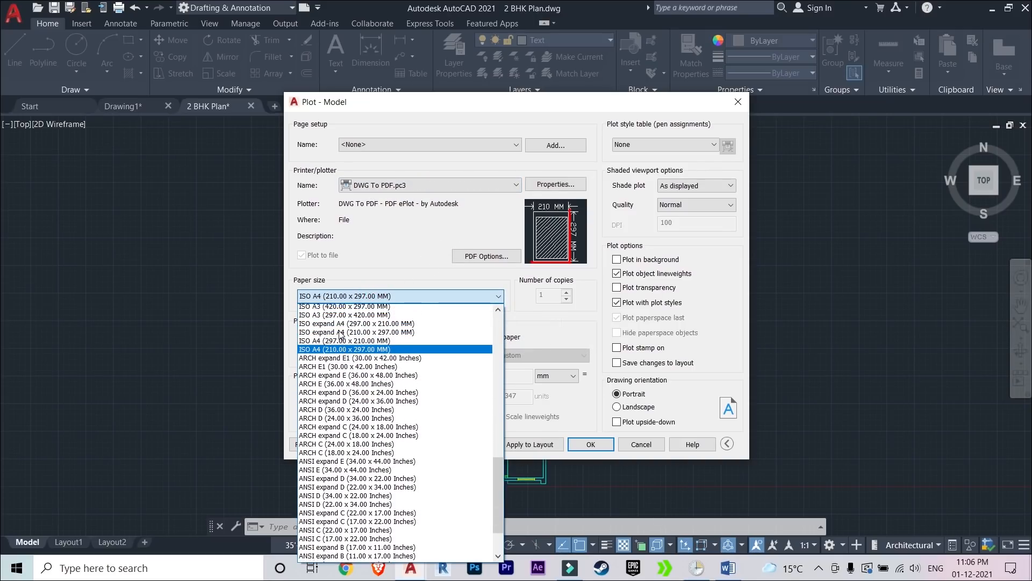
scroll(341, 354, up, 1)
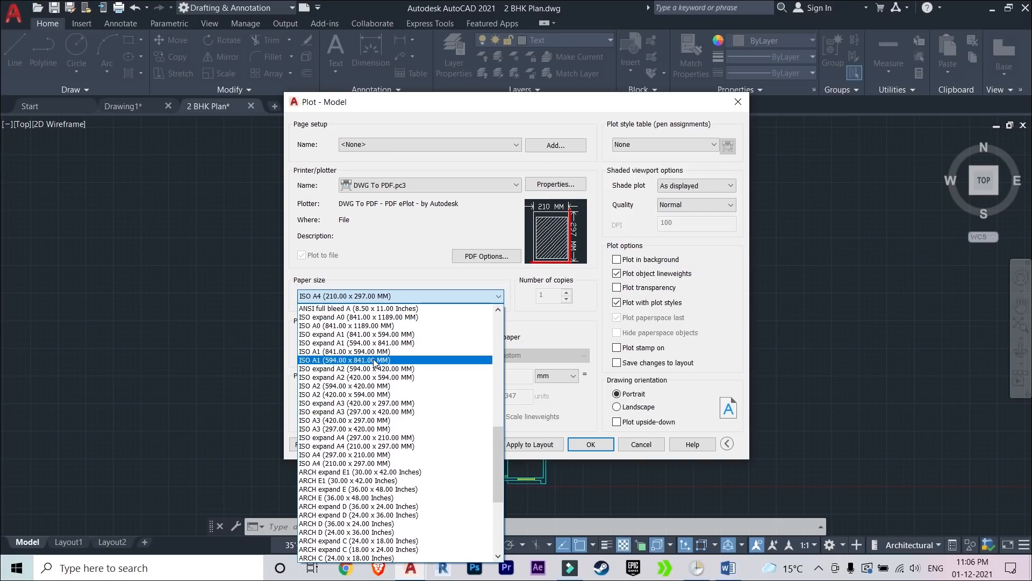
click(337, 360)
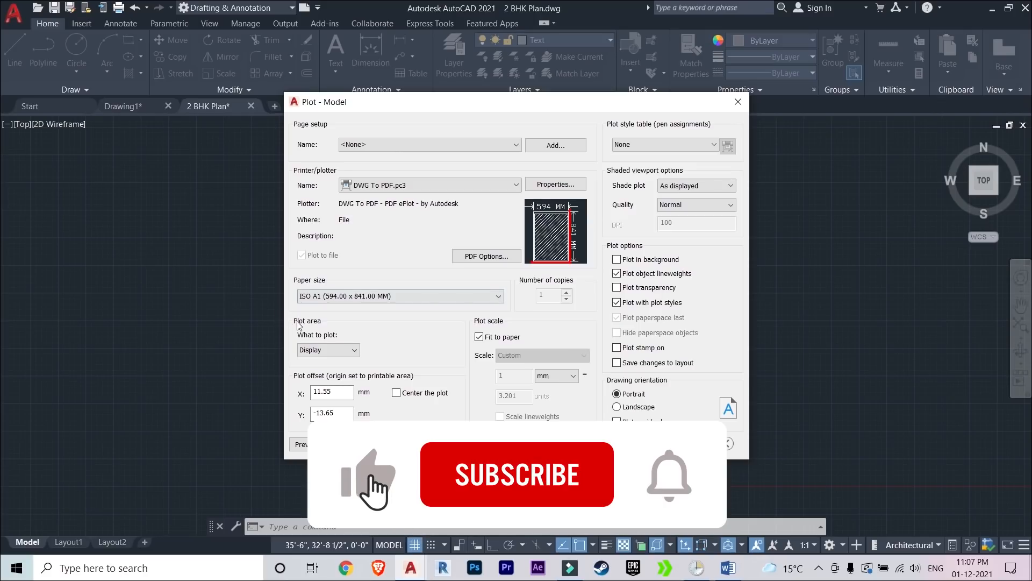
Set the plot area to Window and define a plot window enclosing the entire 2 BHK house plan
click(318, 350)
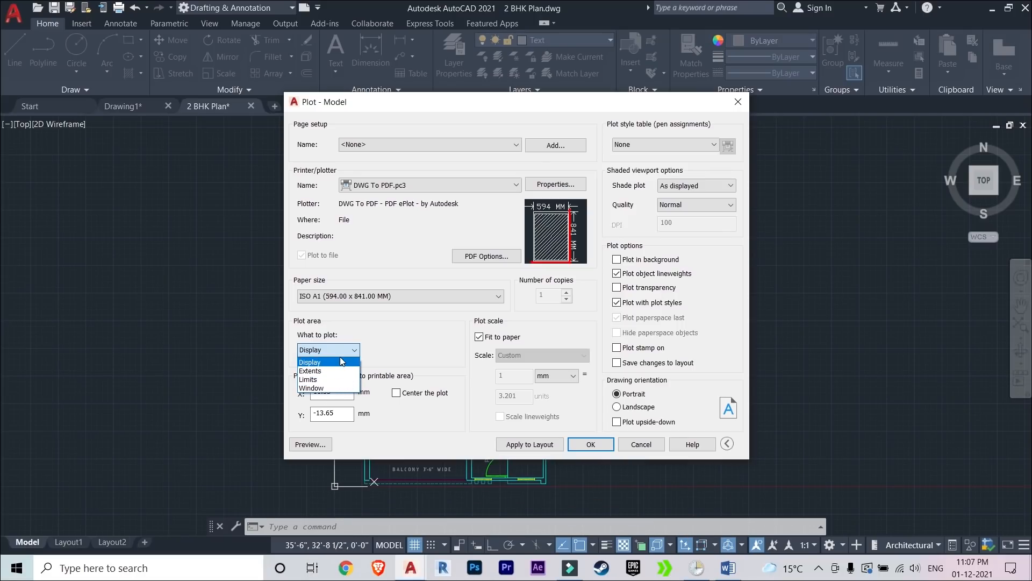
click(329, 388)
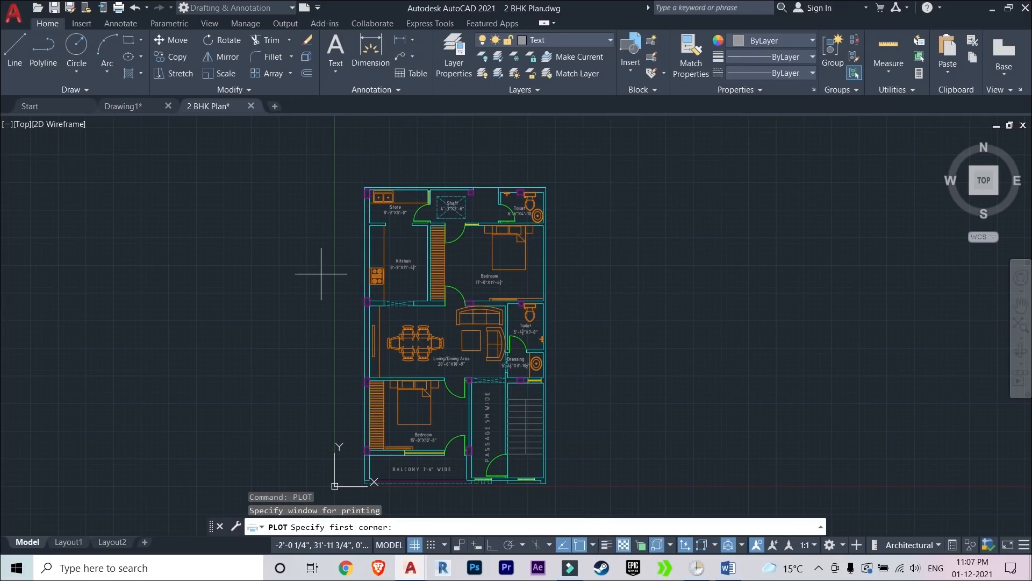
scroll(348, 185, up, 2)
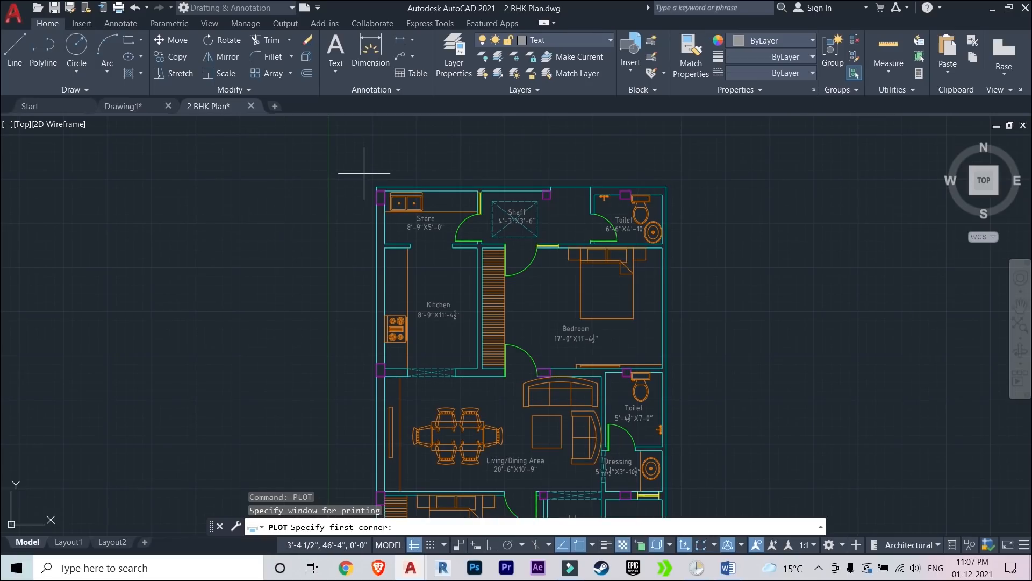
click(363, 174)
scroll(491, 276, down, 3)
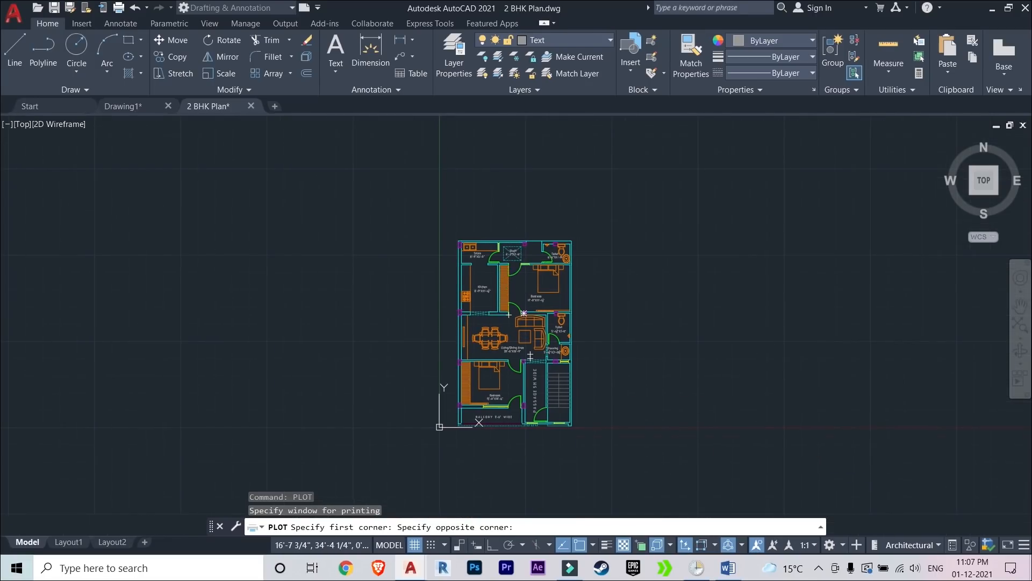
scroll(513, 400, up, 3)
scroll(626, 448, down, 4)
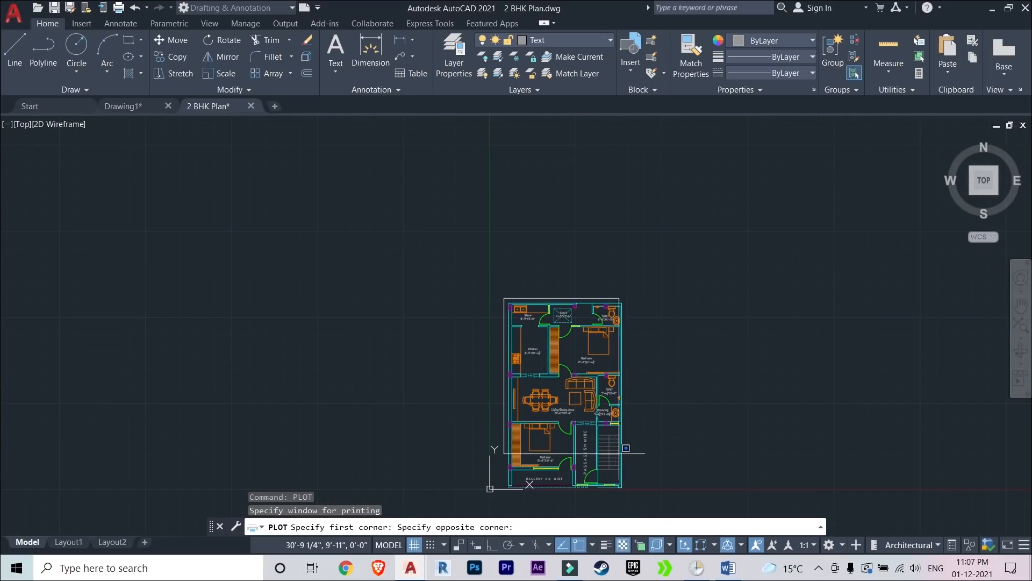
click(631, 495)
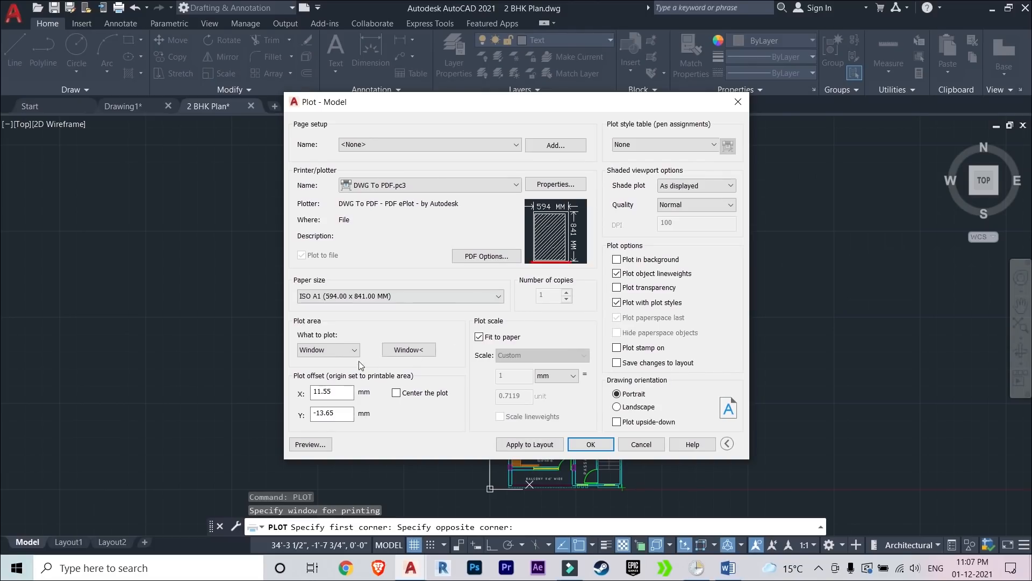
Center the plot on the paper, inspect the house plan in the plot preview, and exit the preview
click(397, 393)
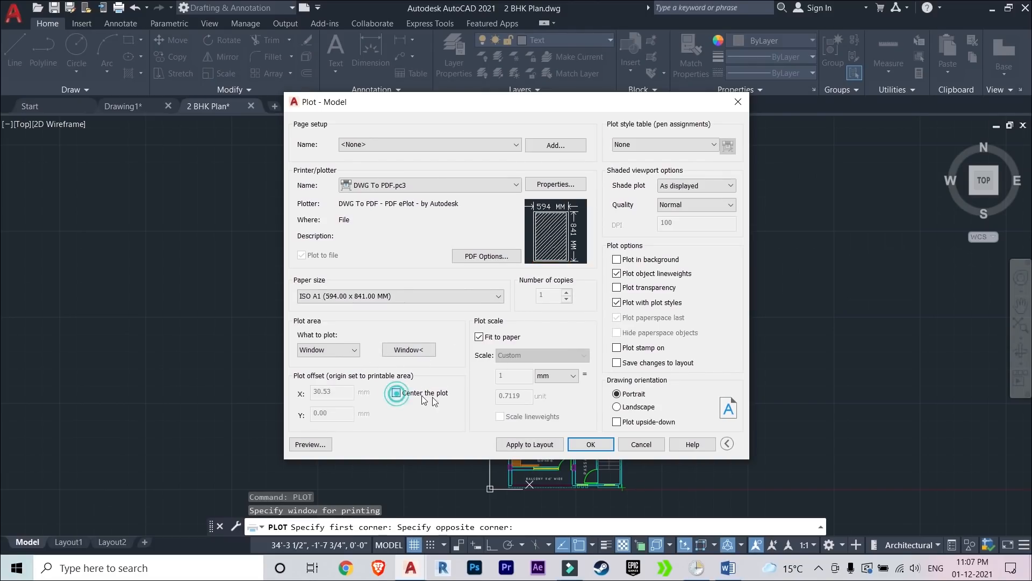
click(310, 444)
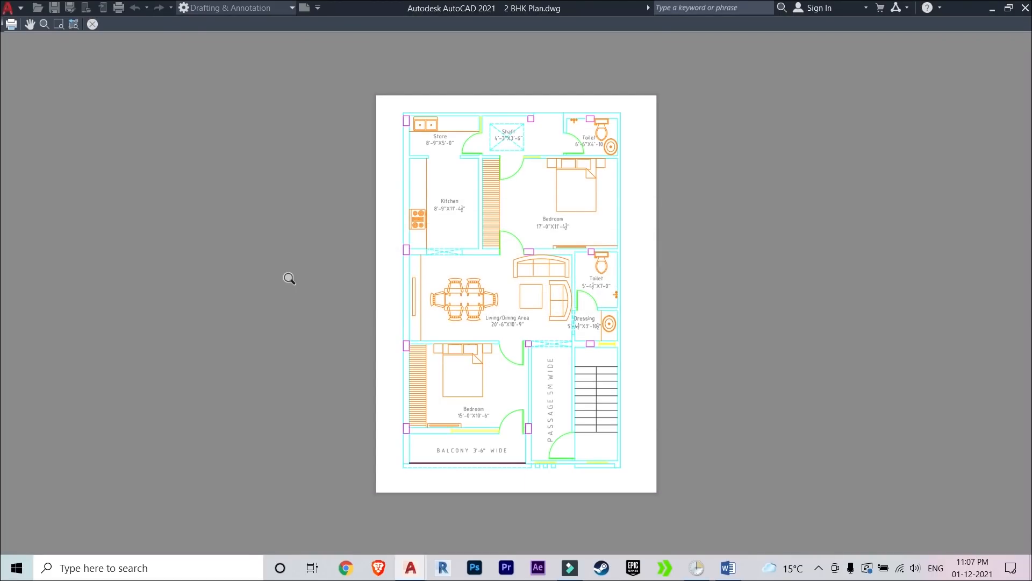
scroll(460, 142, up, 4)
scroll(484, 188, down, 4)
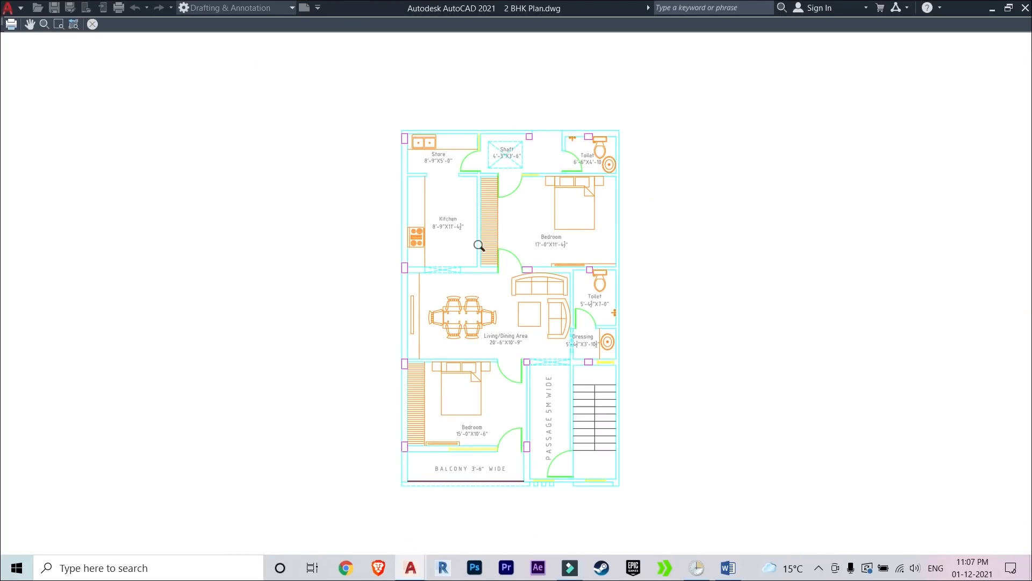
scroll(479, 337, up, 2)
scroll(477, 309, down, 2)
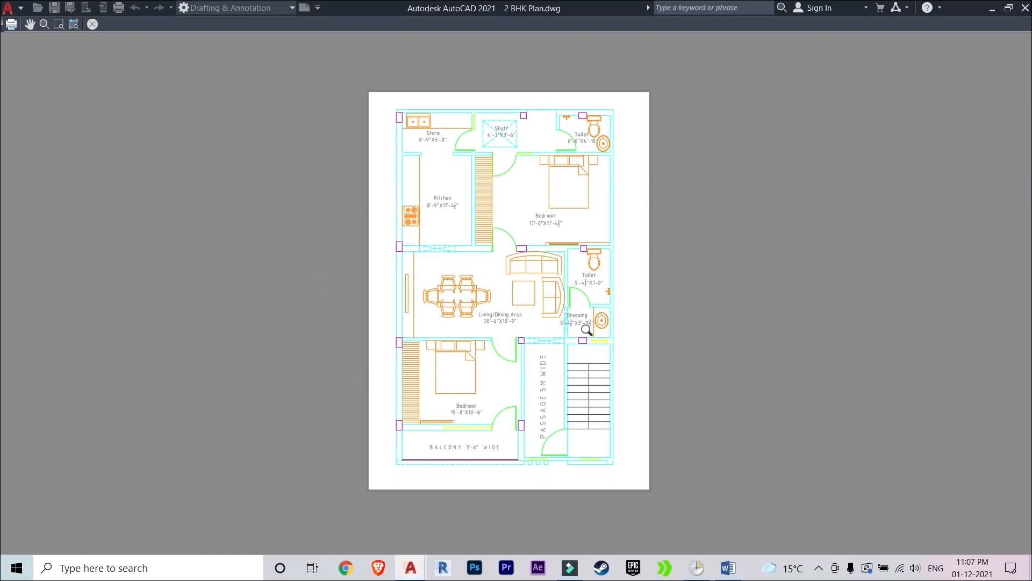
key(Escape)
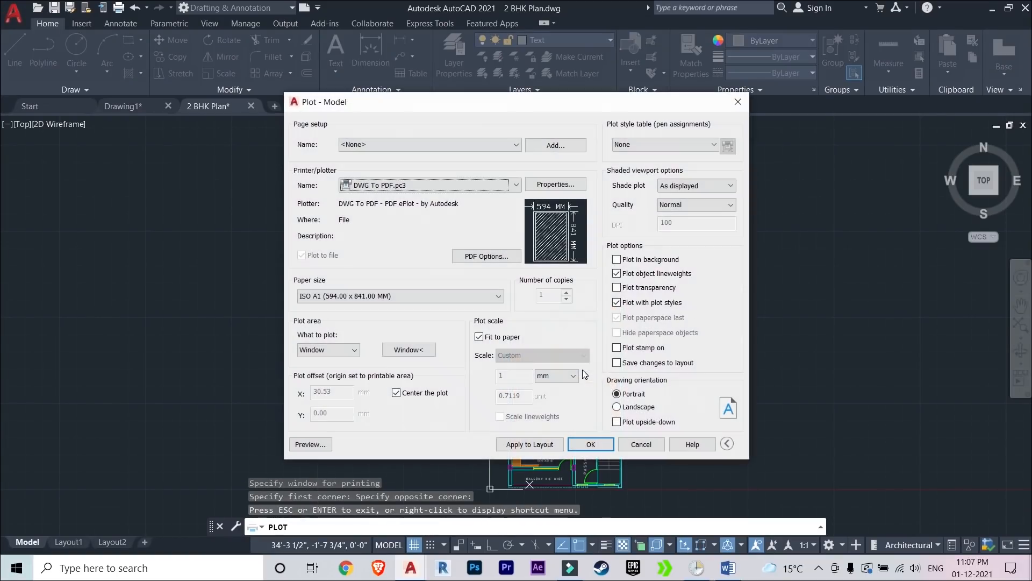
Apply the plot settings to the layout and plot the plan to the Desktop as 2 BHK Plan-Model.pdf
click(532, 444)
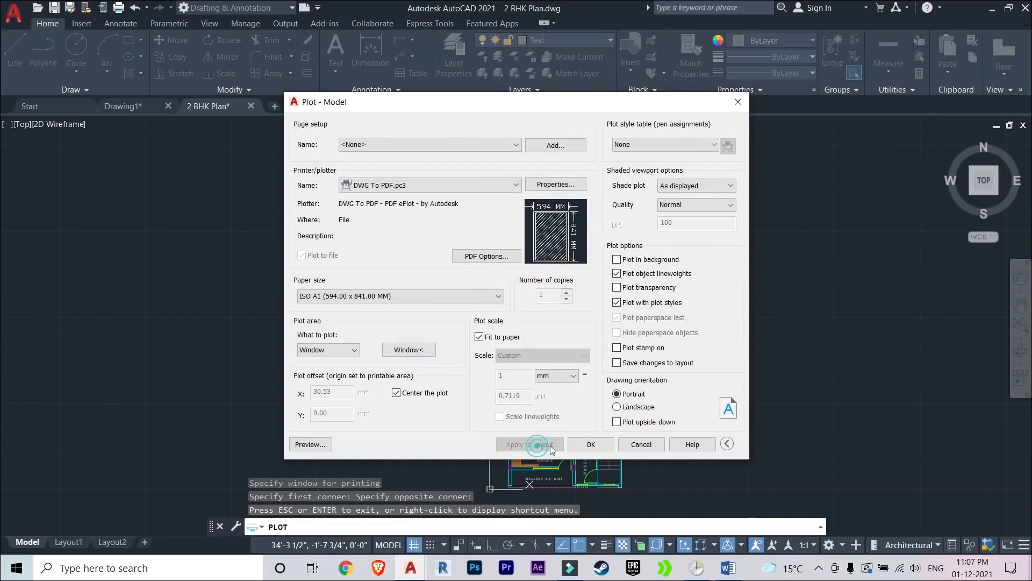
click(591, 445)
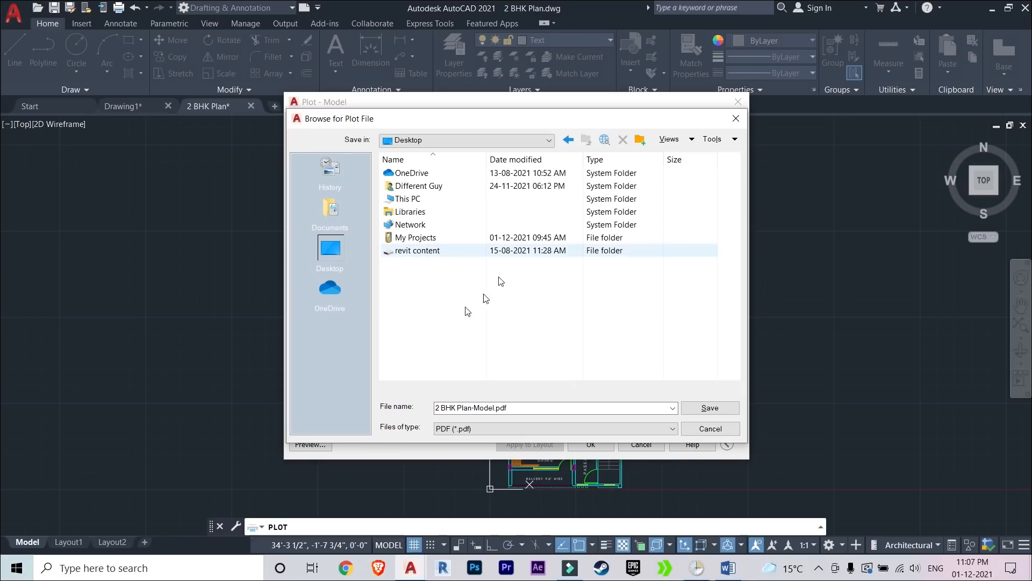
click(708, 408)
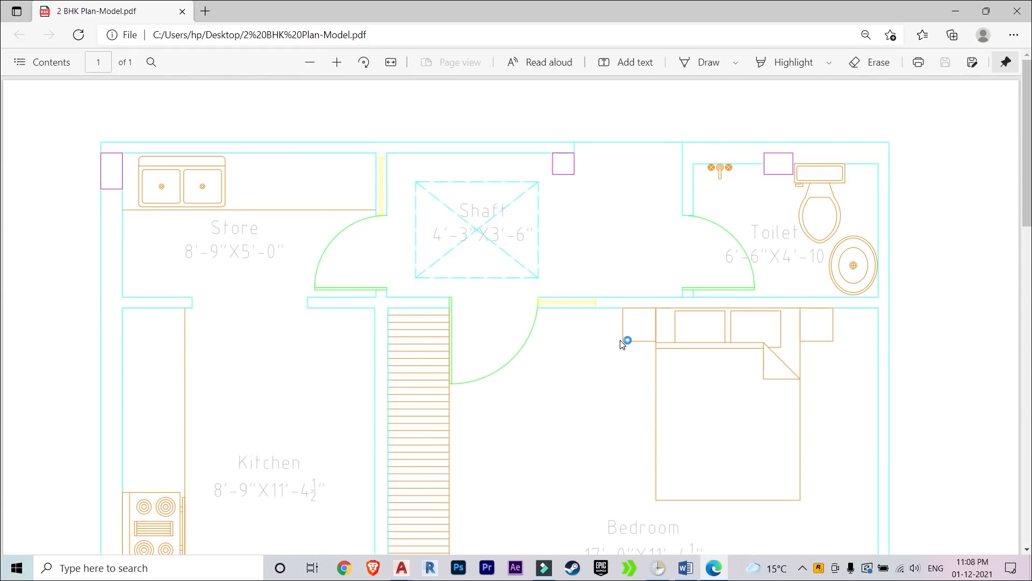
Examine the whole plotted house plan in the PDF viewer, from the store down to the balcony
click(308, 62)
click(308, 63)
scroll(365, 299, down, 1)
scroll(367, 303, up, 1)
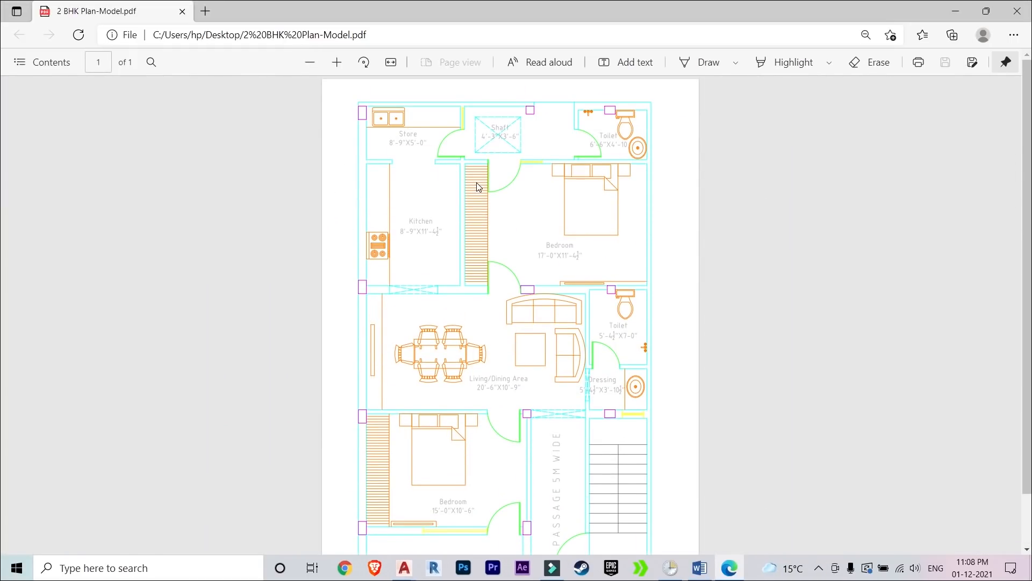
scroll(444, 322, down, 1)
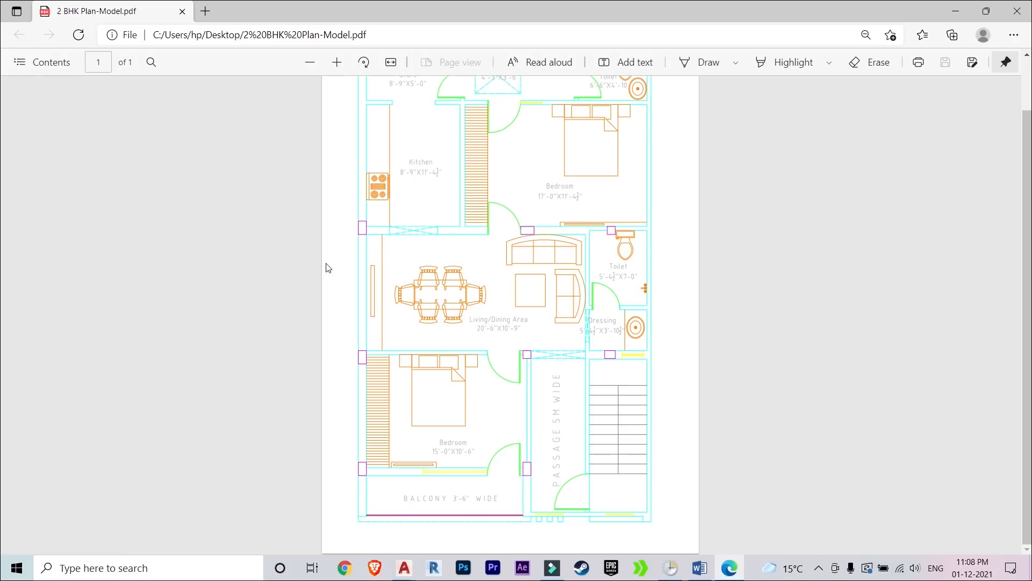
scroll(450, 269, up, 1)
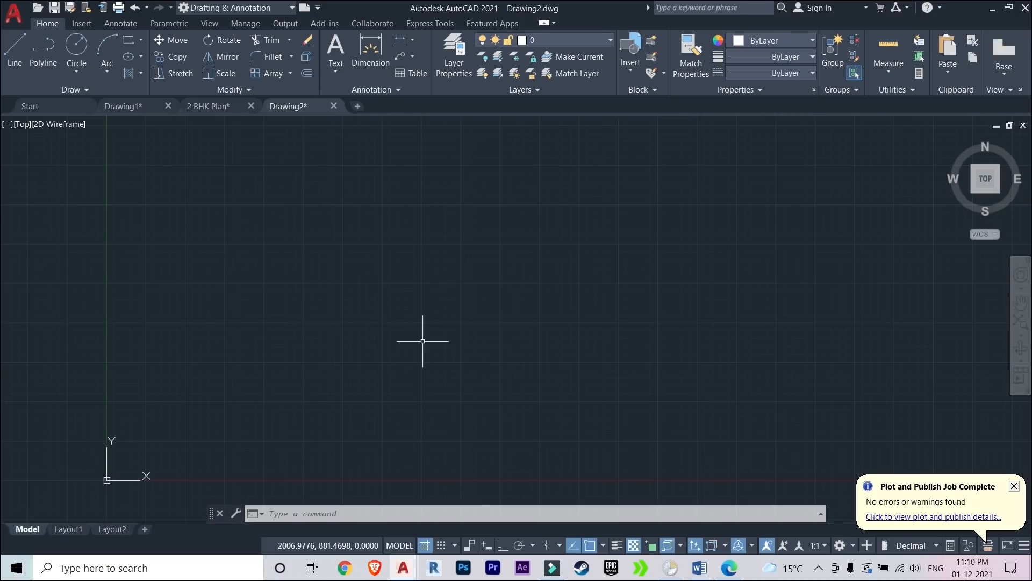
Draw a wide rectangle in the empty Drawing2 model space
text(rec)
key(Return)
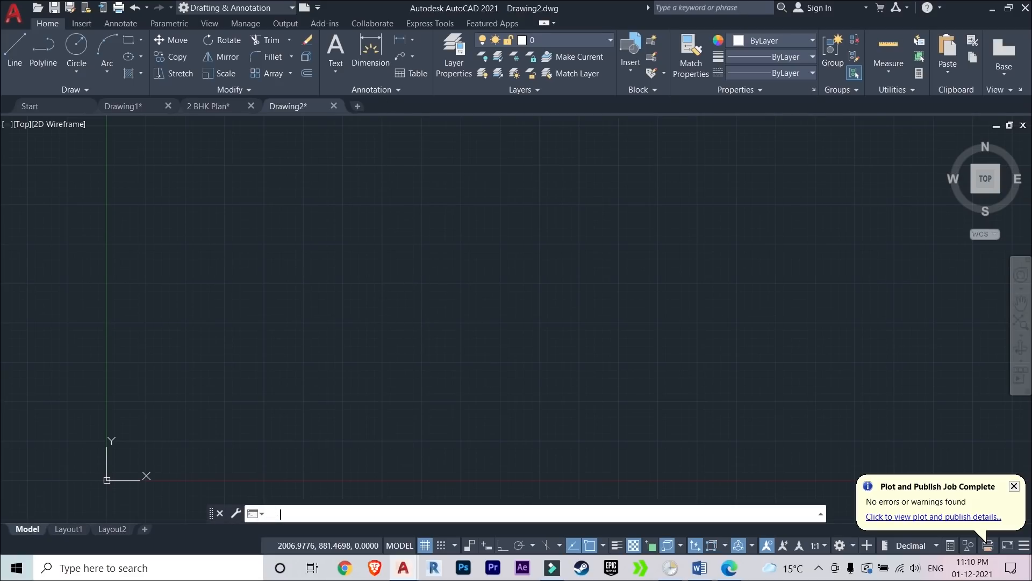
click(375, 240)
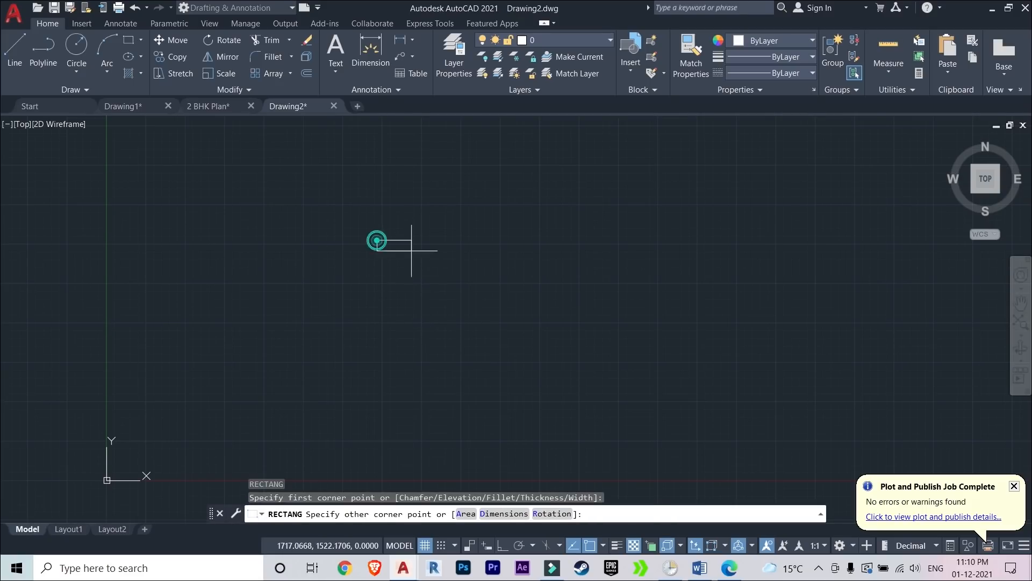
click(559, 337)
scroll(450, 278, up, 2)
scroll(449, 277, up, 2)
Draw a circle inside the rectangle, centered on the rectangle's geometric center
text(c)
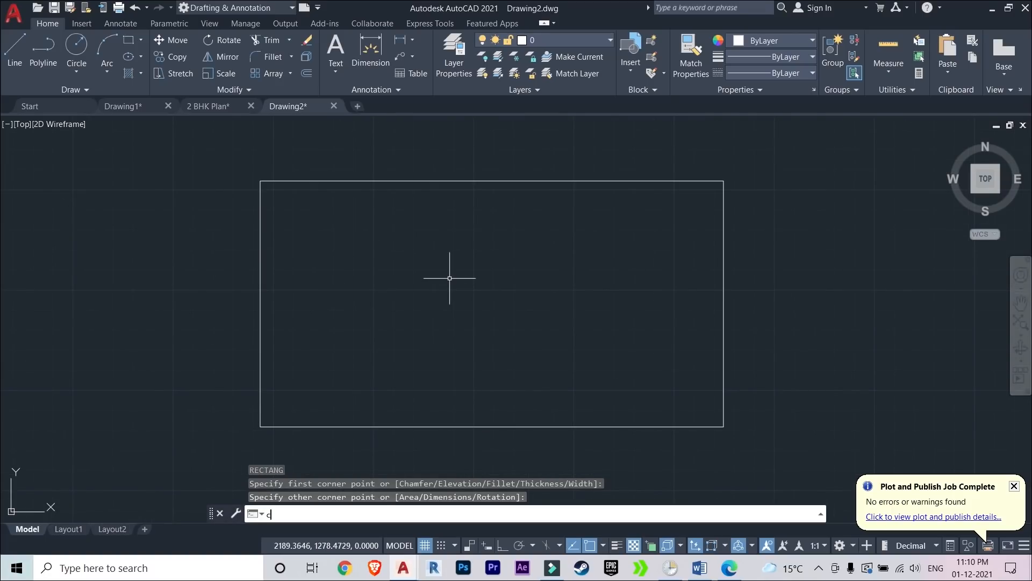
key(Return)
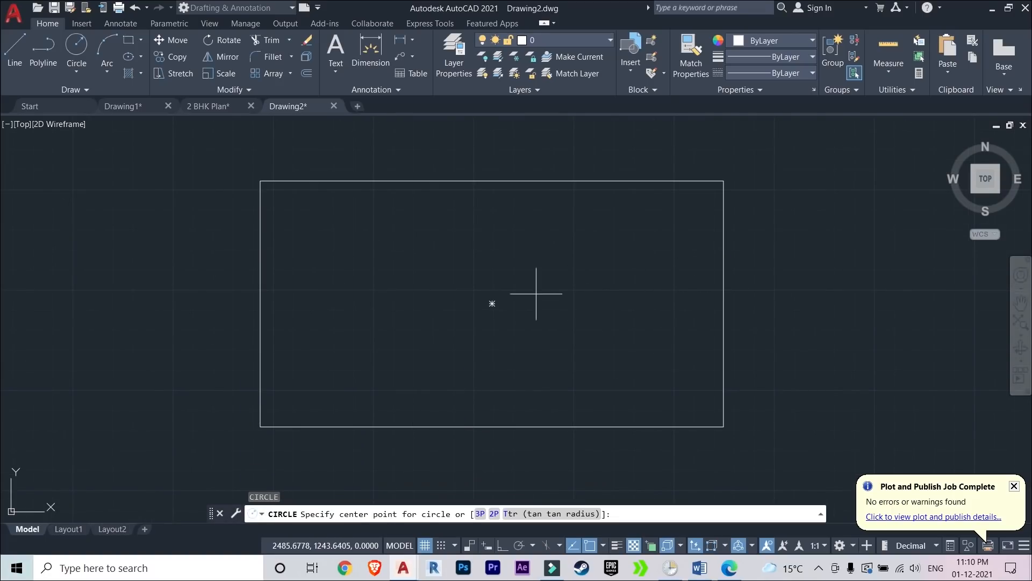
click(492, 303)
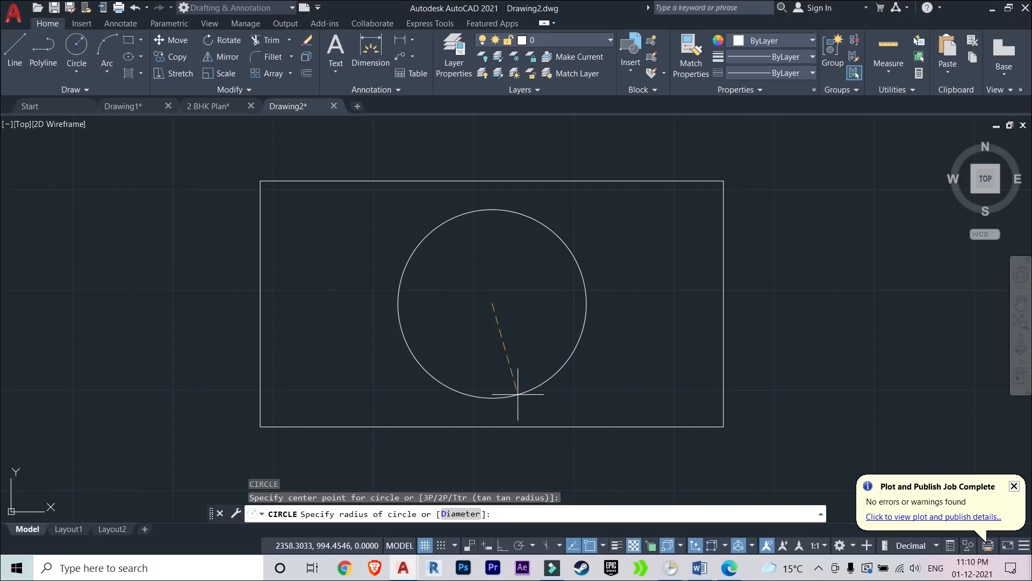
click(516, 397)
scroll(382, 333, down, 2)
scroll(382, 334, up, 2)
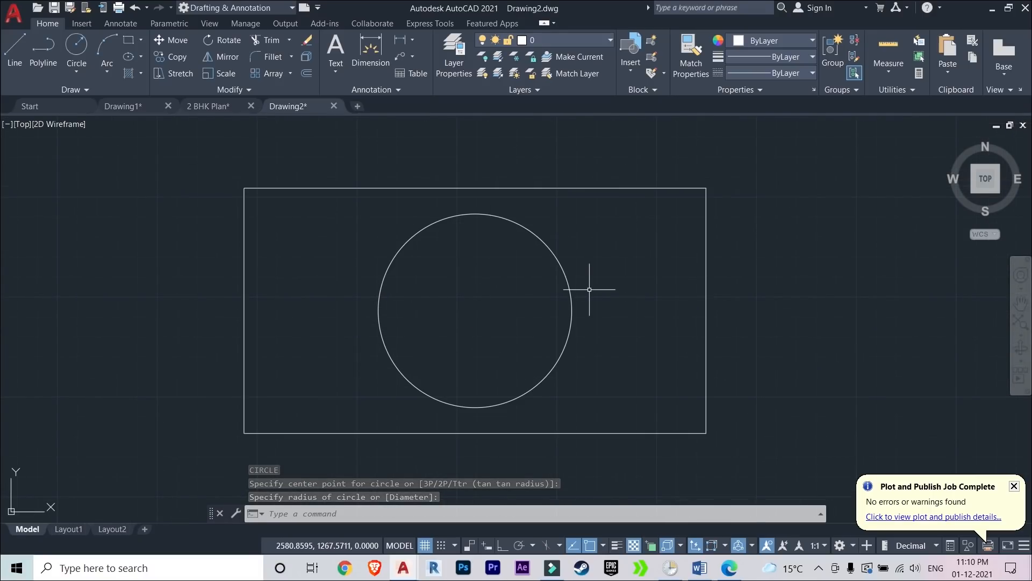
Start a block definition named 123 and set its base point at the circle's center
text(b)
key(Return)
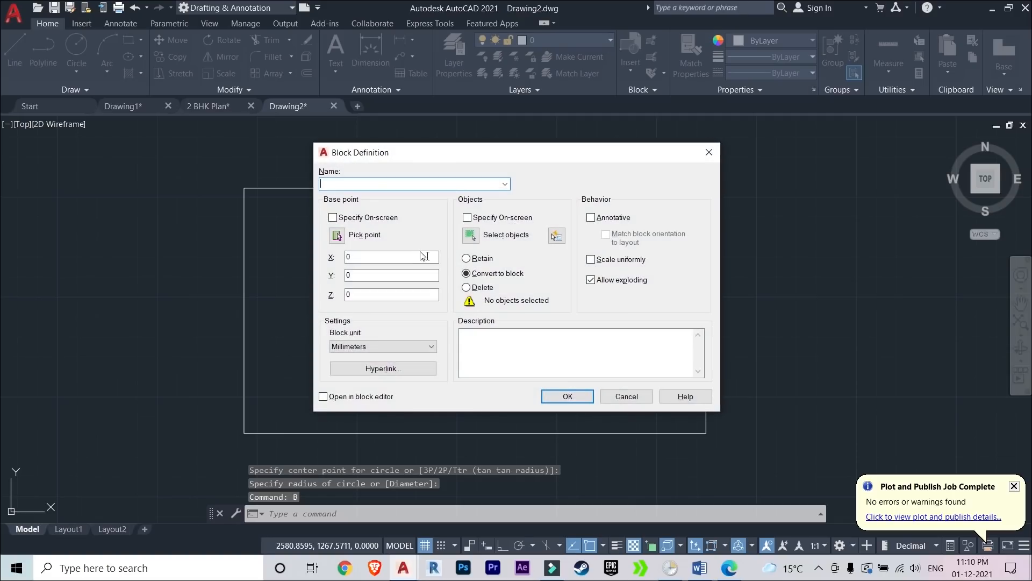
text(20)
key(BackSpace)
key(BackSpace)
text(123)
click(337, 235)
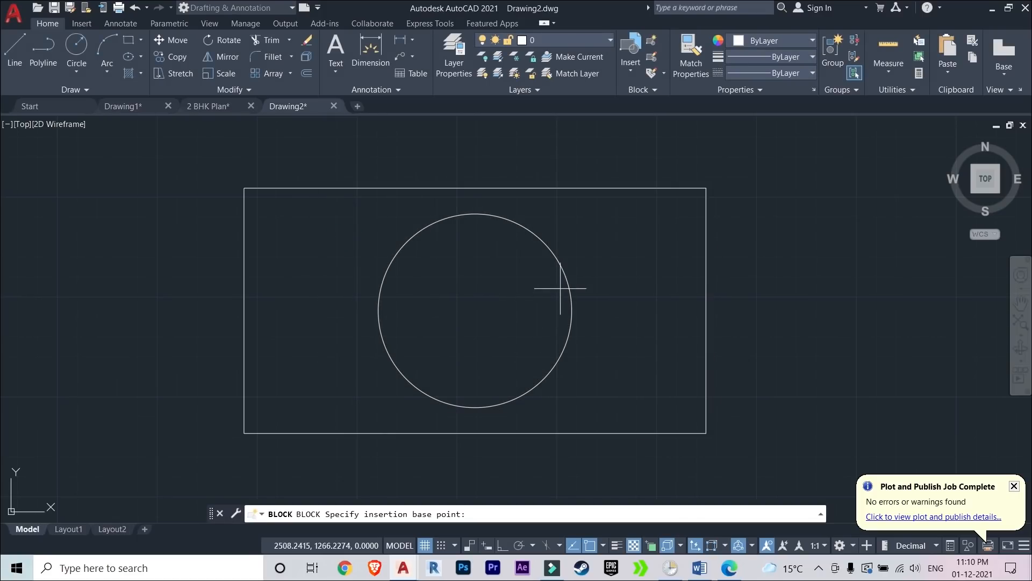
click(475, 310)
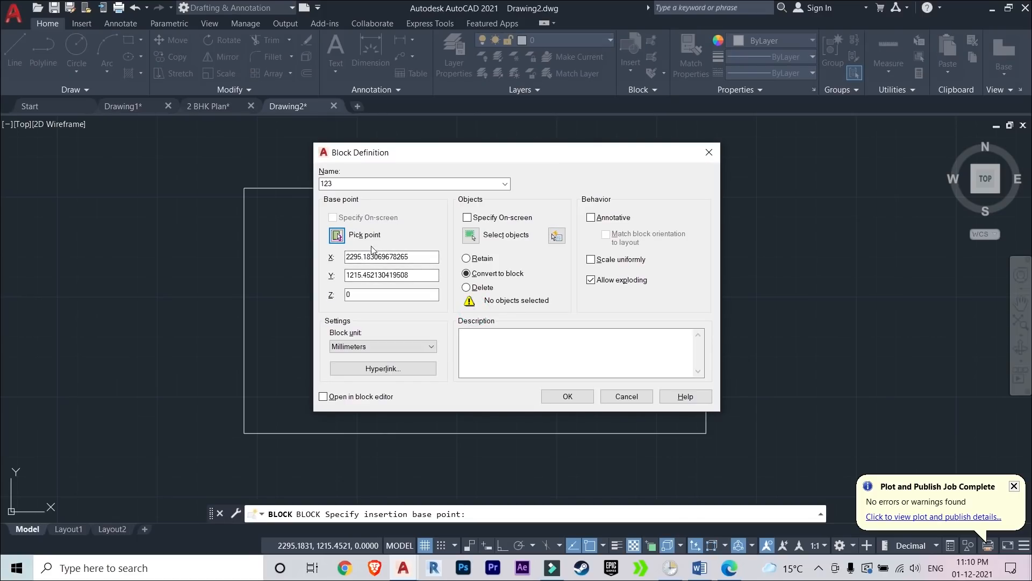
Add the rectangle and circle to block 123, create it with Convert to block, and clear the selection
click(469, 235)
click(670, 392)
click(224, 137)
key(Return)
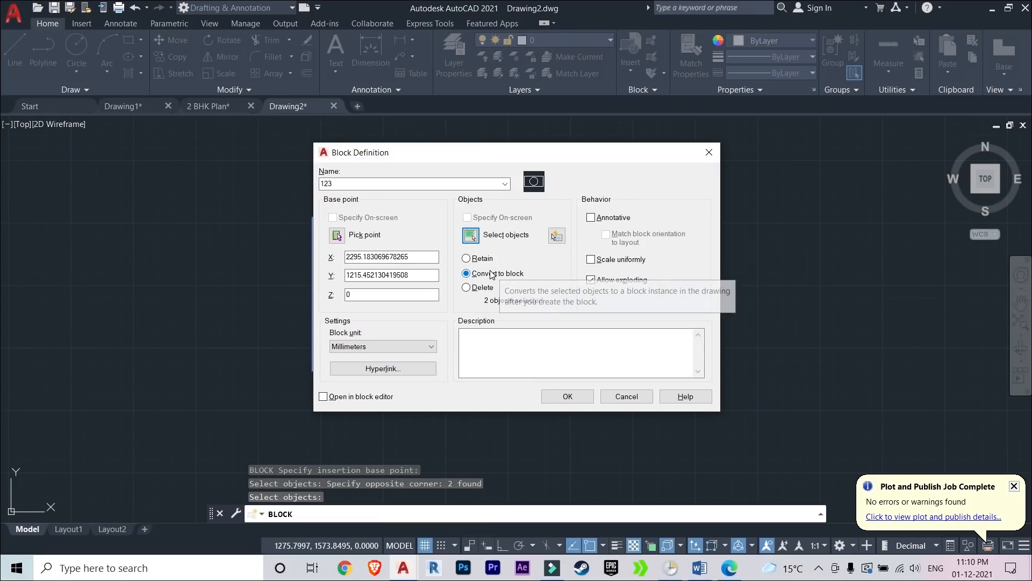
click(568, 396)
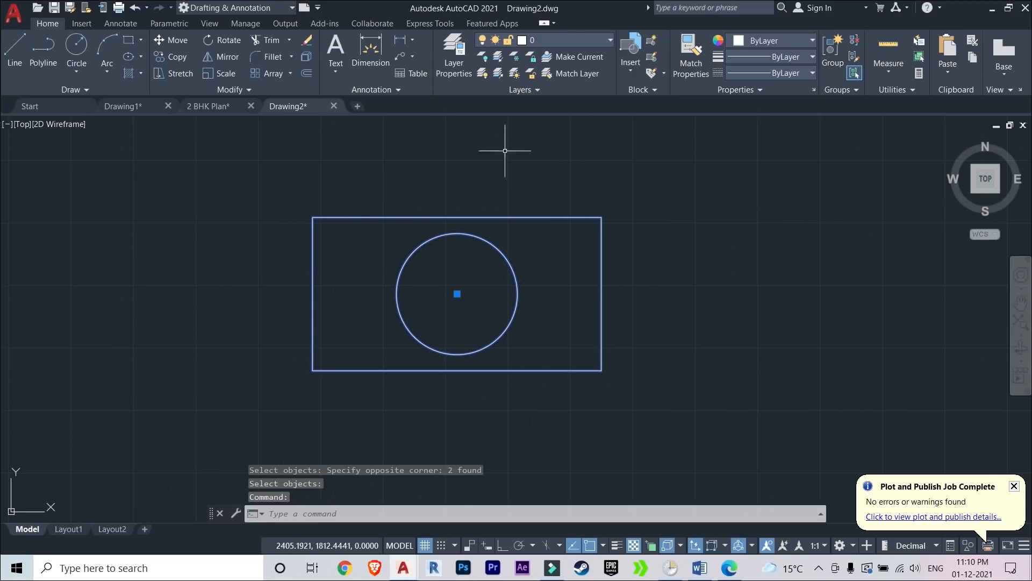
key(Escape)
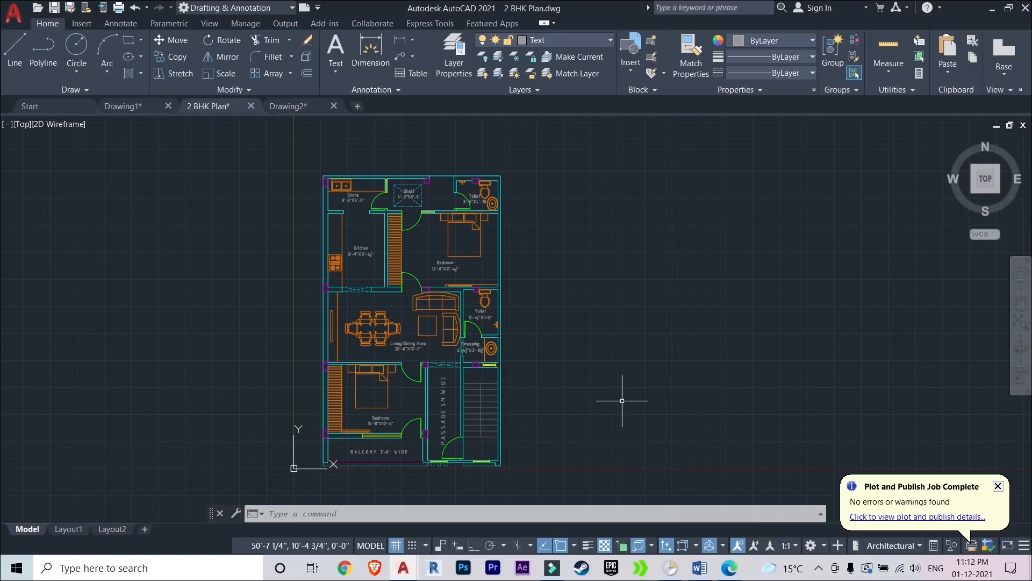
Open DesignCenter in the 2 BHK Plan drawing, close it, and reopen it with the ADC command
key(ctrl+Tab)
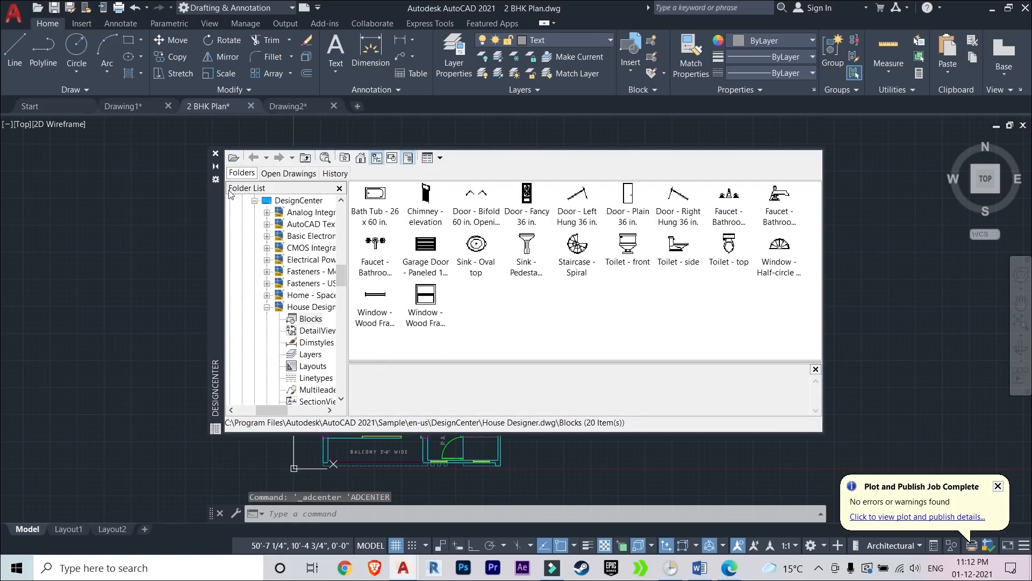
click(216, 153)
text(adc)
key(Return)
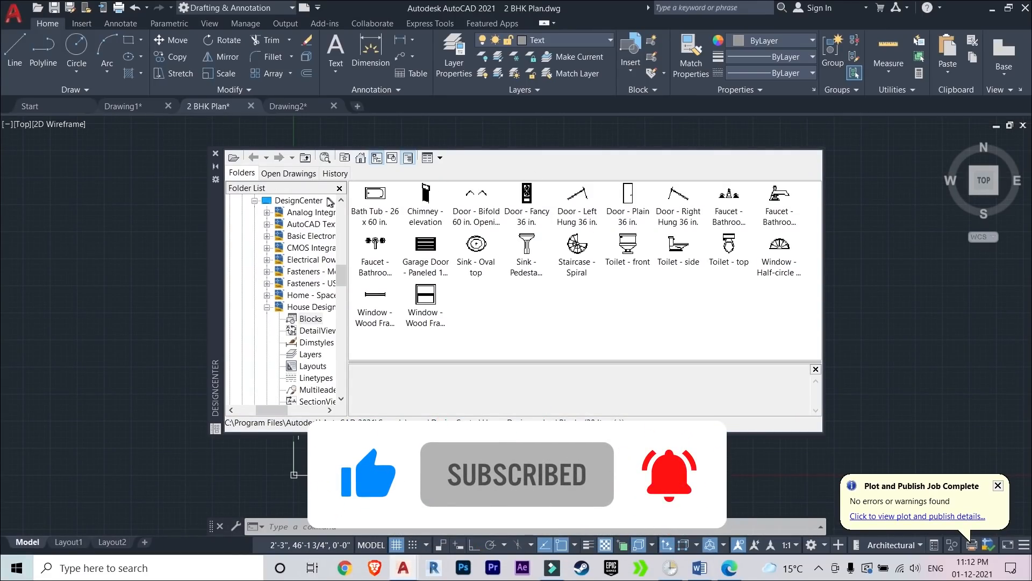
Browse the DesignCenter folders from Sample through en-us to the DesignCenter folder of sample drawings
scroll(276, 218, up, 1)
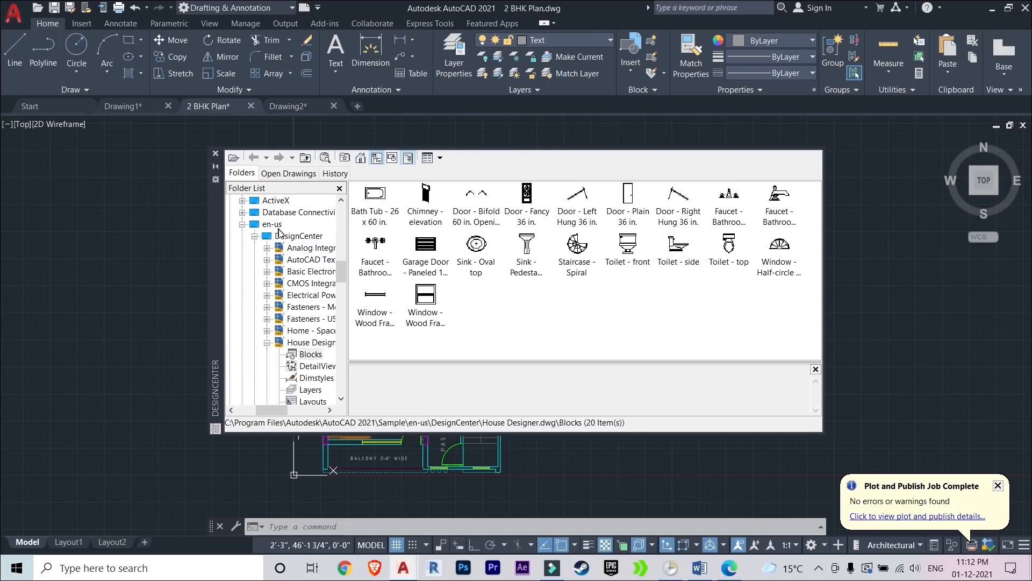
click(272, 224)
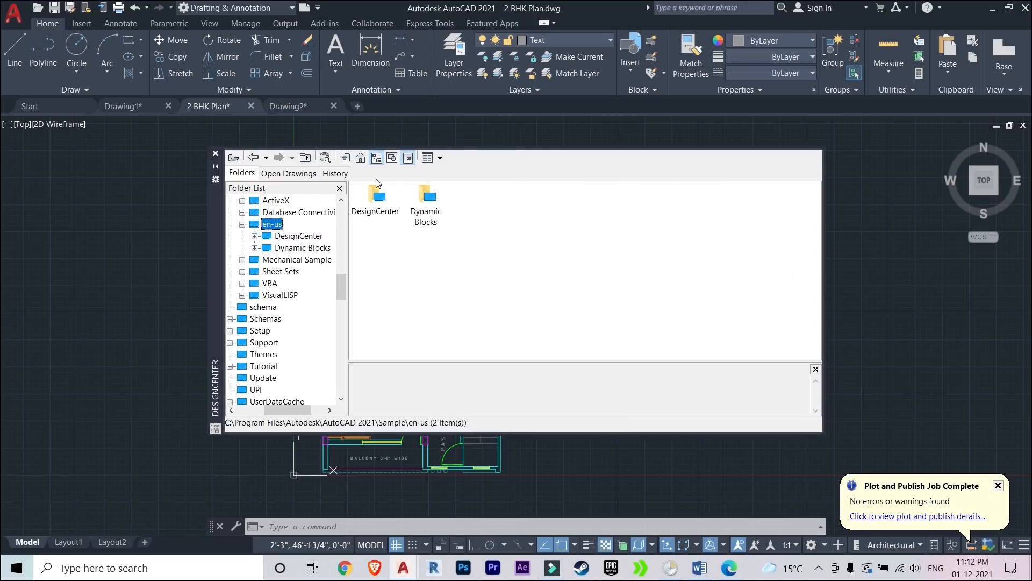
scroll(290, 225, up, 2)
click(263, 259)
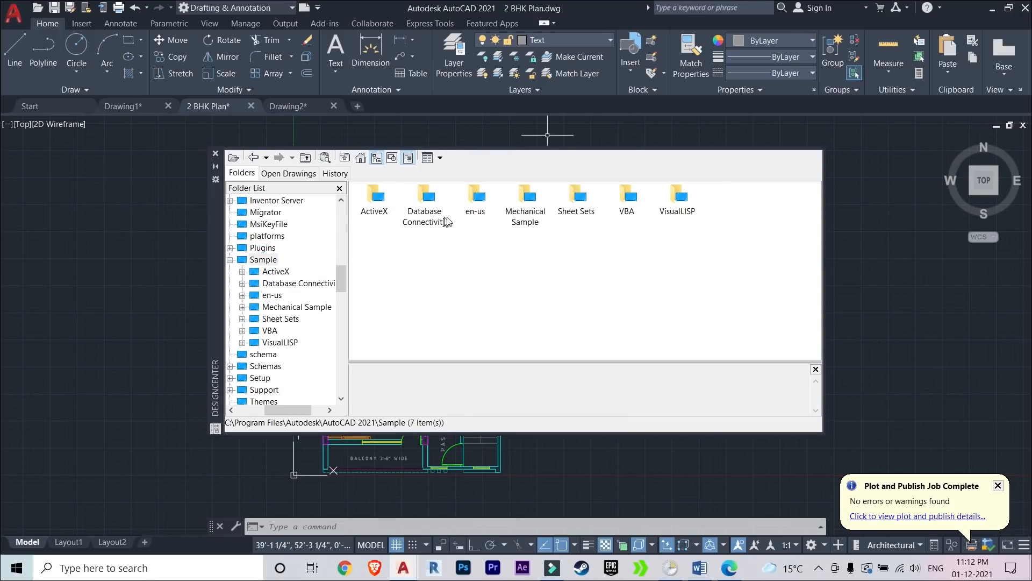
double_click(477, 198)
double_click(390, 205)
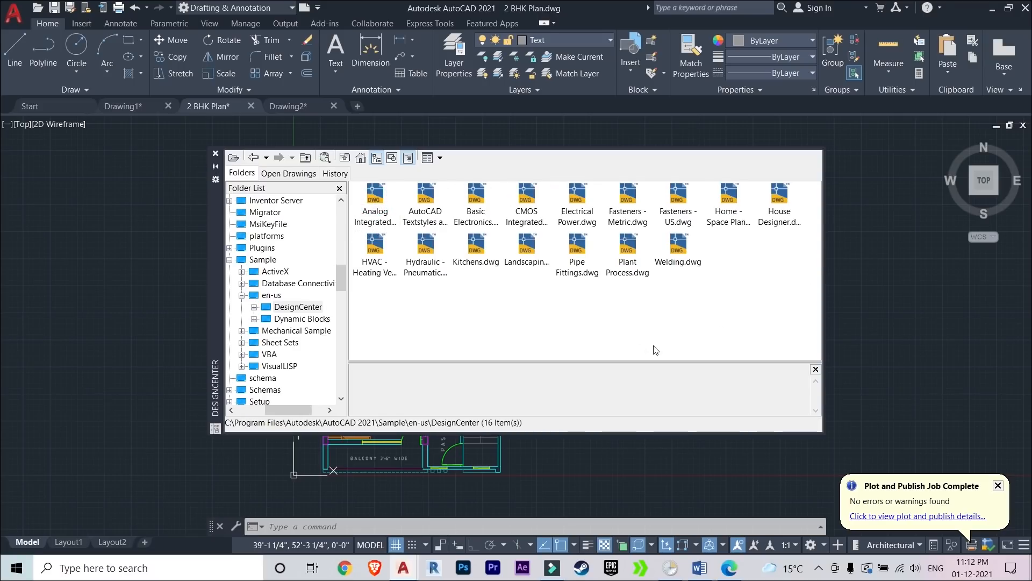
Browse the blocks stored in Home - Space Planner.dwg in DesignCenter and return to the previous folder level
double_click(728, 196)
double_click(374, 194)
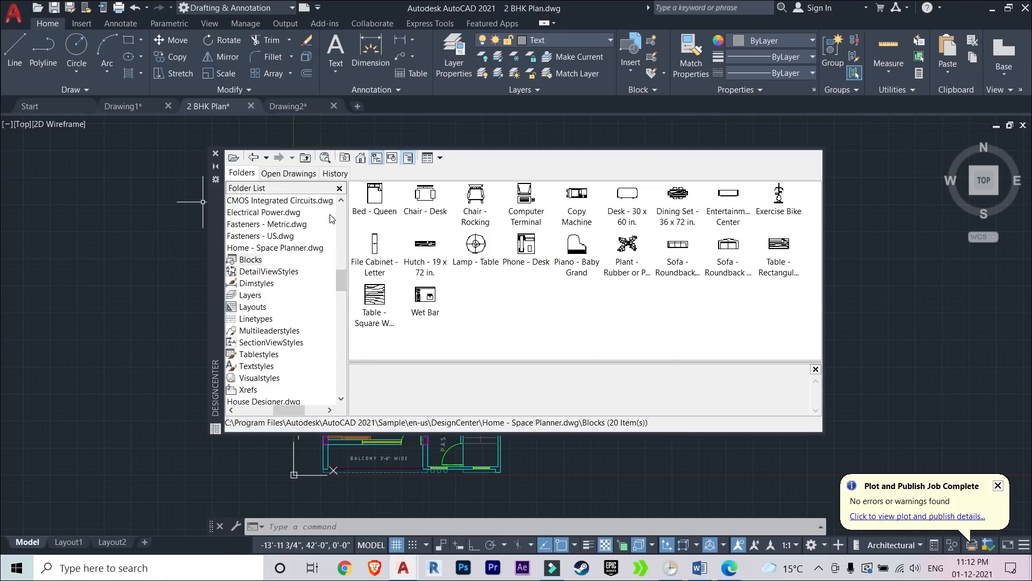
click(252, 157)
click(251, 157)
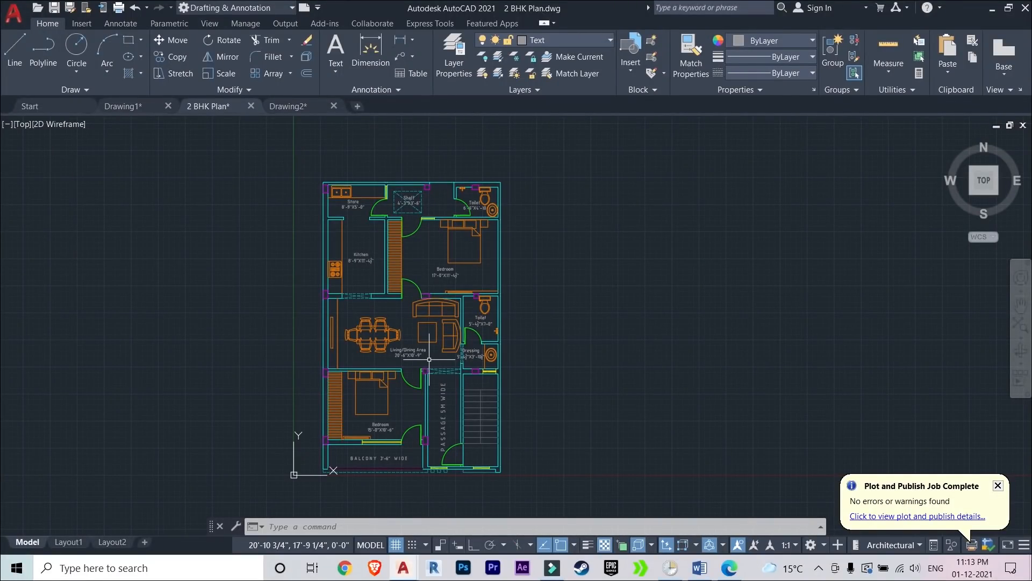
Switch to Drawing2 and erase the block made of the rectangle and circle
click(301, 108)
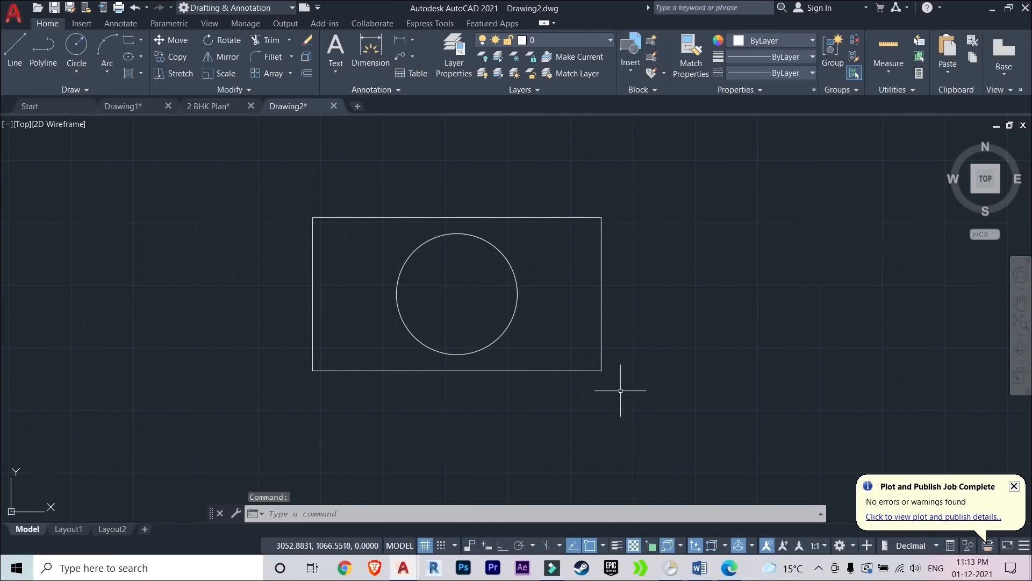
scroll(516, 264, down, 2)
middle_drag(441, 275, 429, 367)
scroll(429, 368, up, 2)
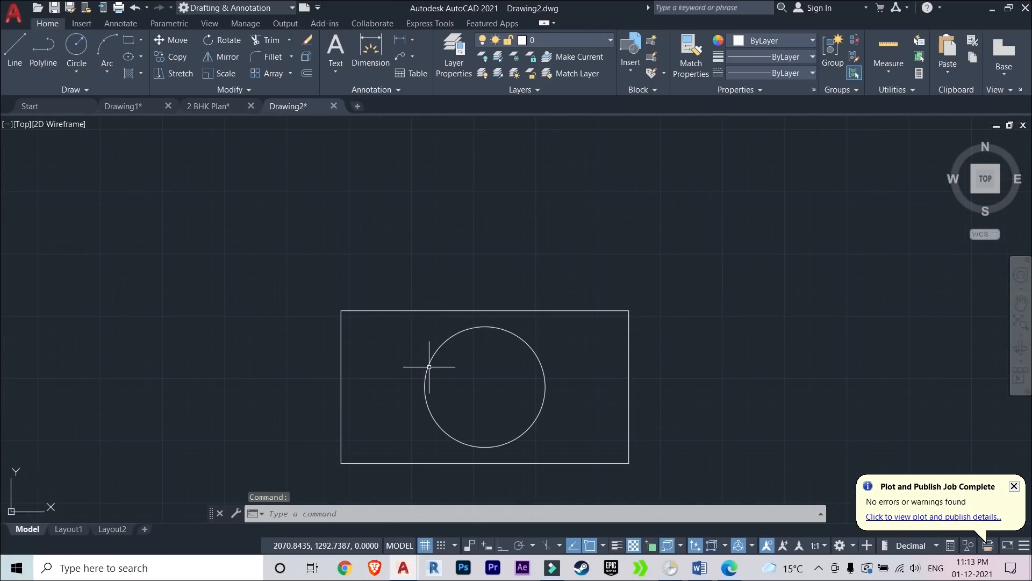
scroll(512, 244, down, 2)
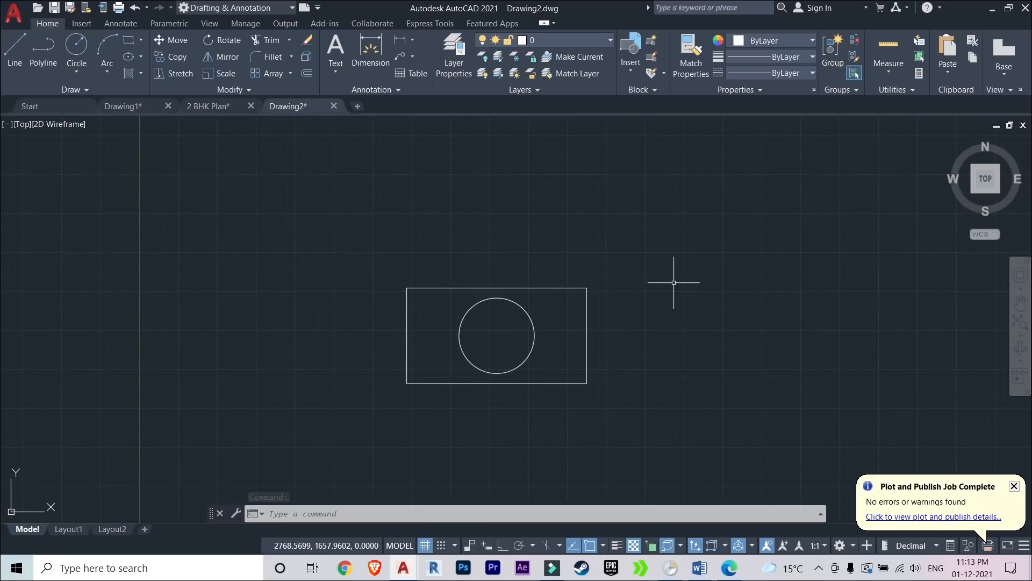
click(678, 269)
click(373, 350)
key(Delete)
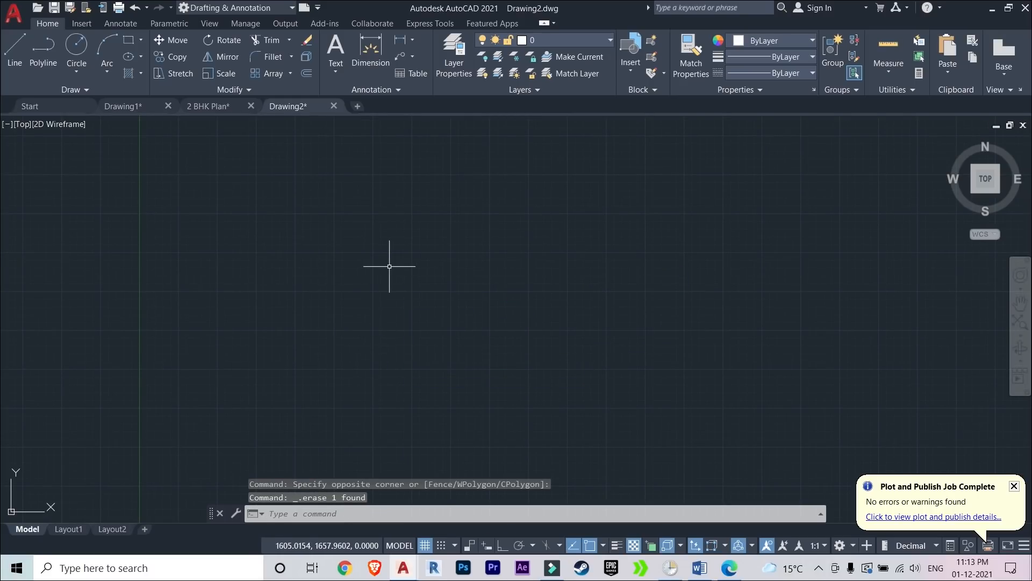
Start a line in the empty drawing, turn Ortho mode on, and cancel the line
text(l)
key(Return)
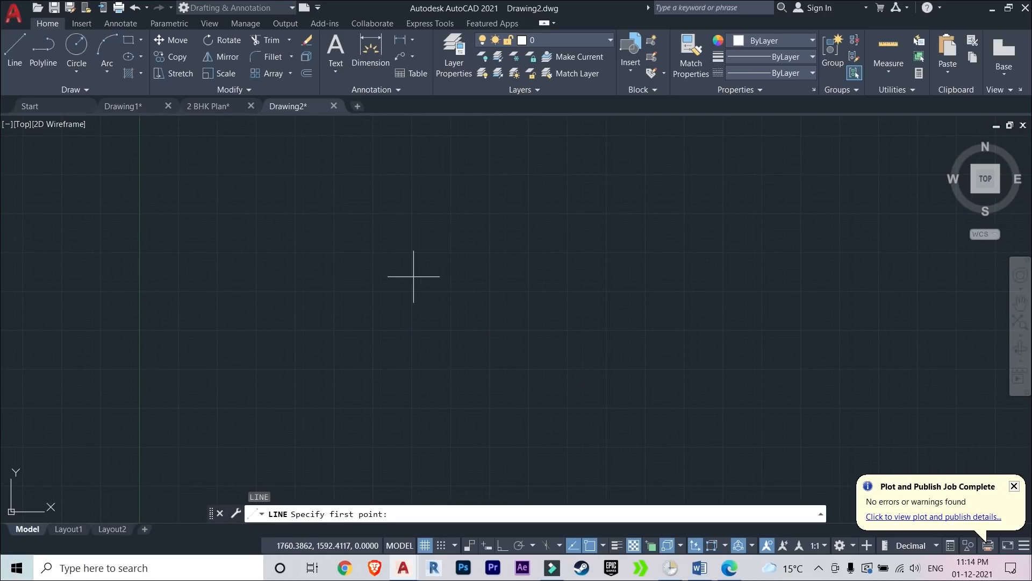
click(267, 294)
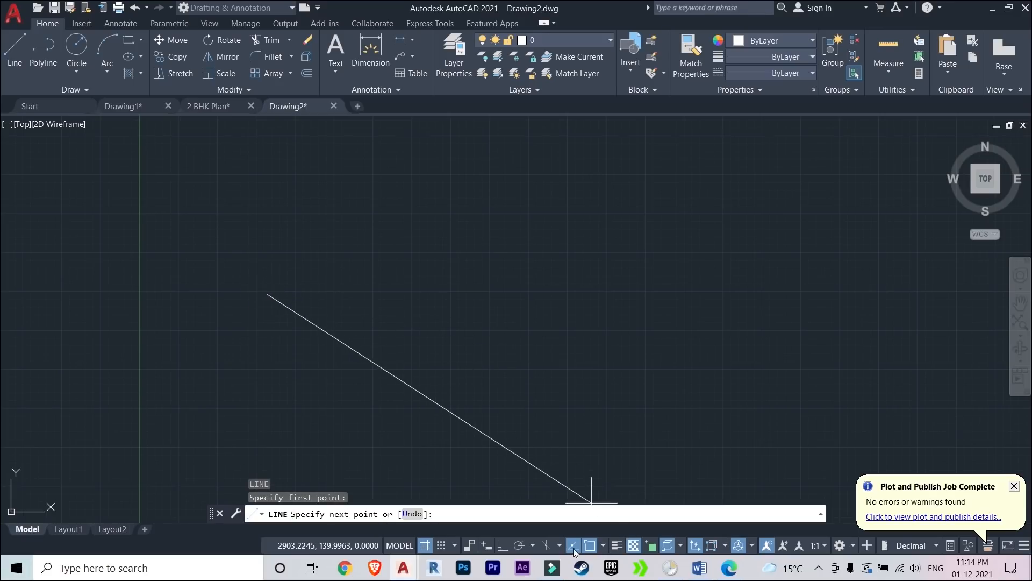
click(501, 546)
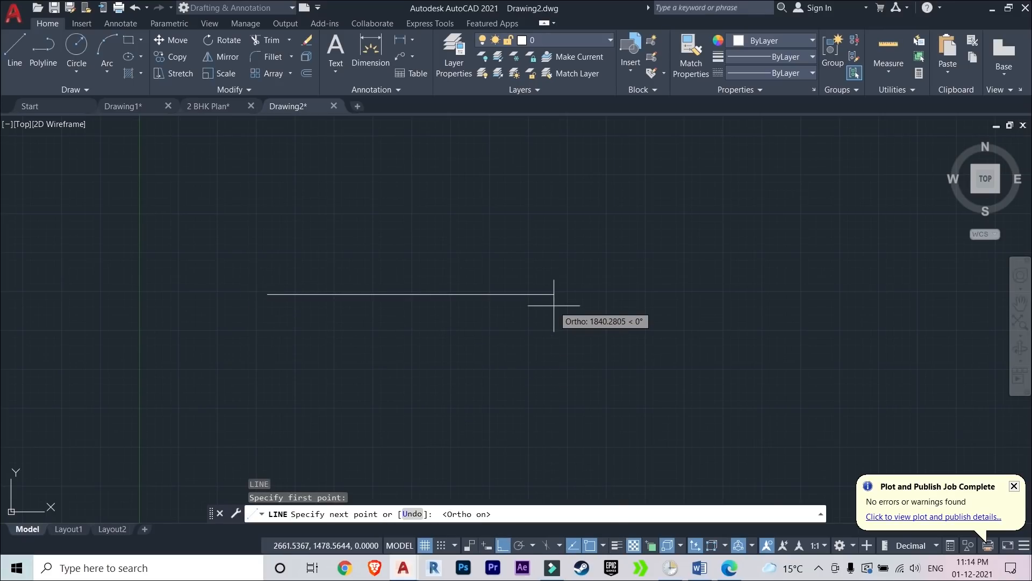
key(Escape)
key(Escape)
Set the drawing units to Architectural with 0'-0 1/4" precision and an insertion scale in Inches
text(UN)
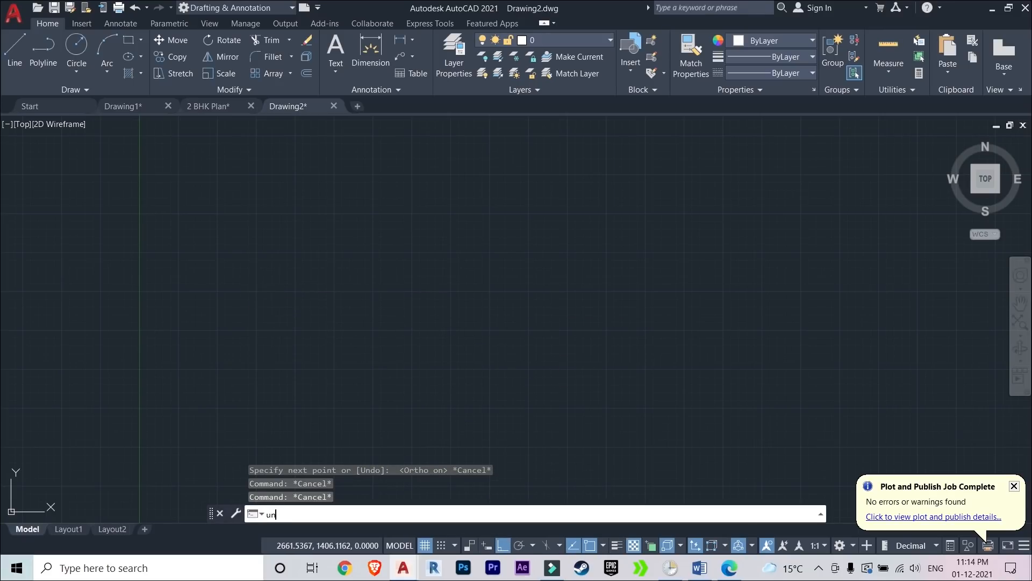
key(Return)
click(498, 194)
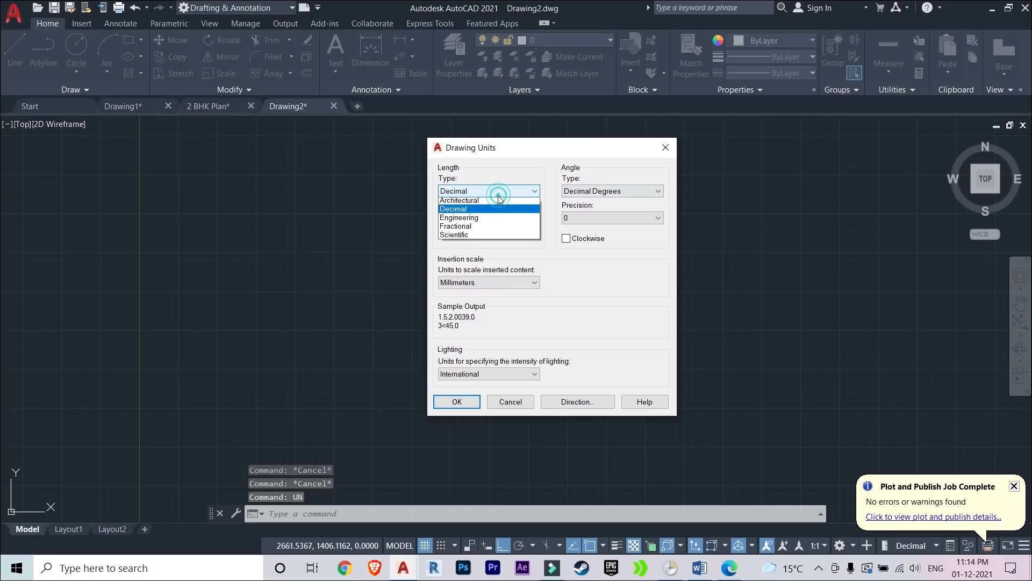
click(479, 202)
click(479, 215)
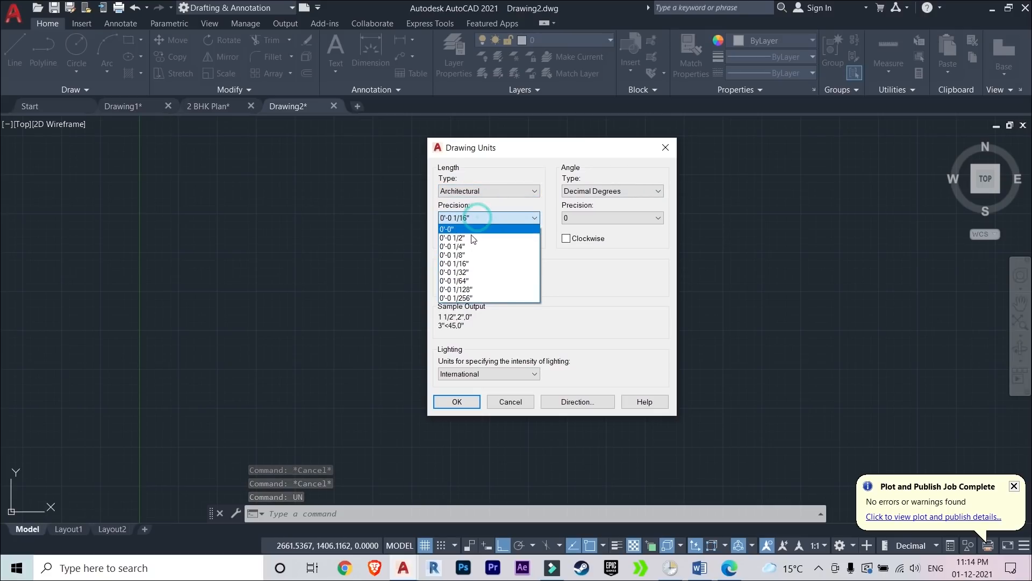
click(467, 251)
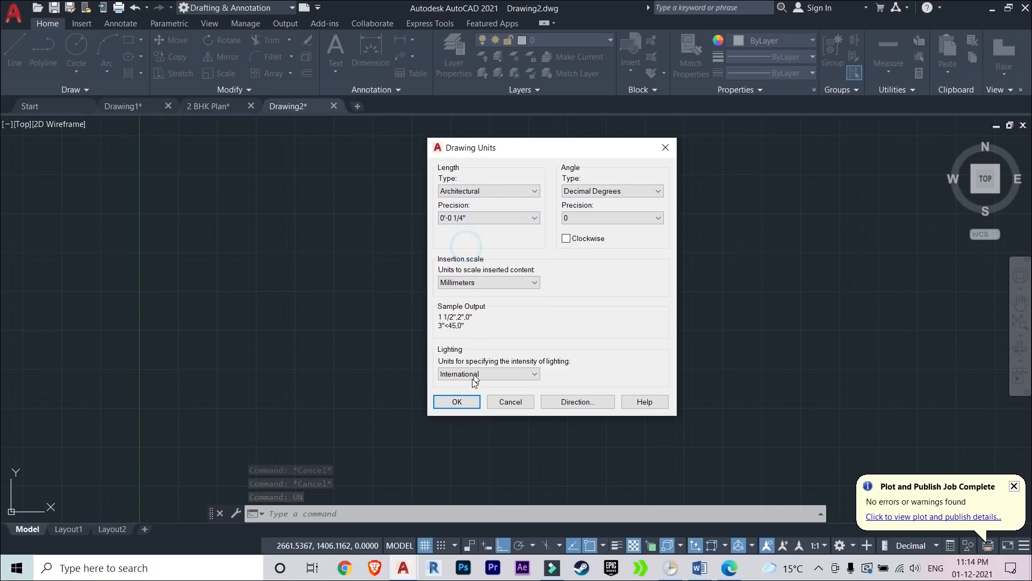
click(475, 284)
click(473, 303)
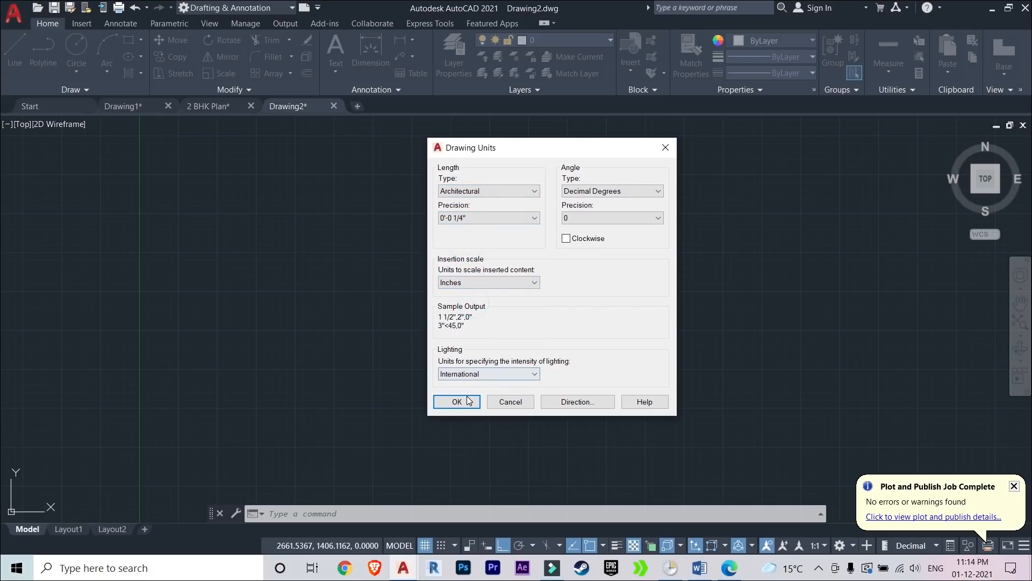
click(461, 401)
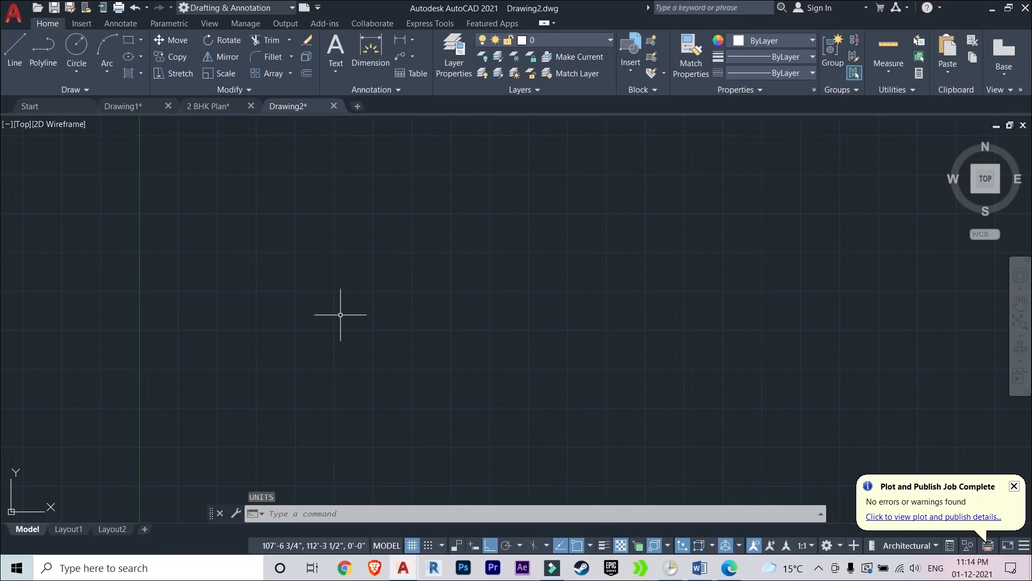
Draw a single horizontal line 10' long and end the Line command
text(l)
key(Return)
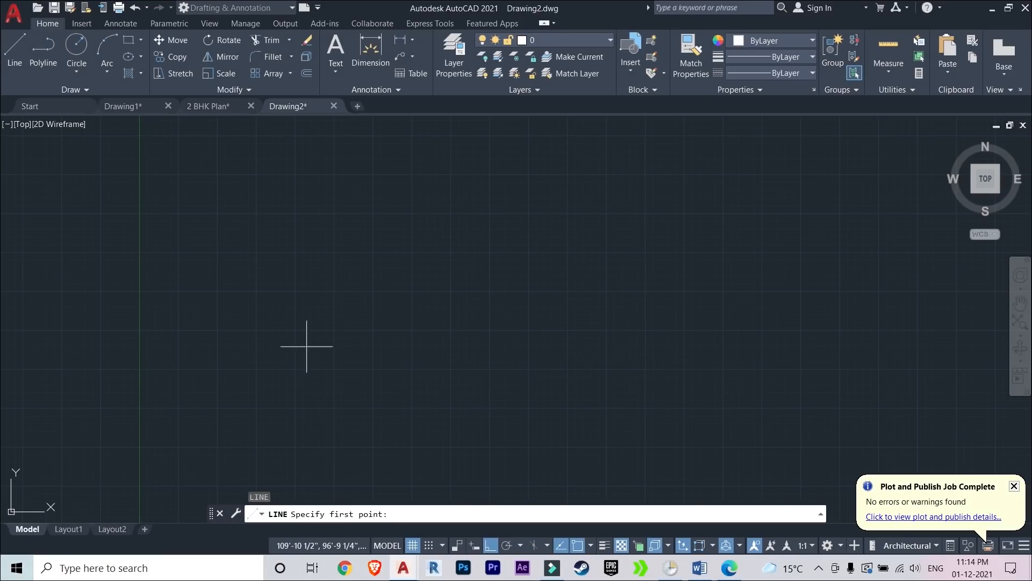
click(224, 331)
text(10')
key(Return)
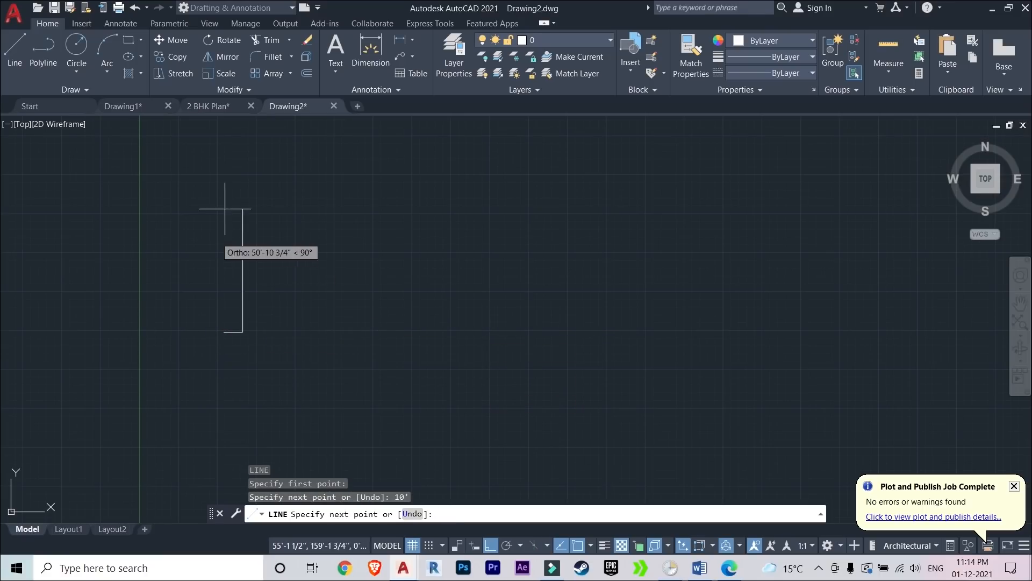
key(Escape)
Add a linear dimension between the line's two endpoints and place it just above the line
scroll(203, 329, up, 10)
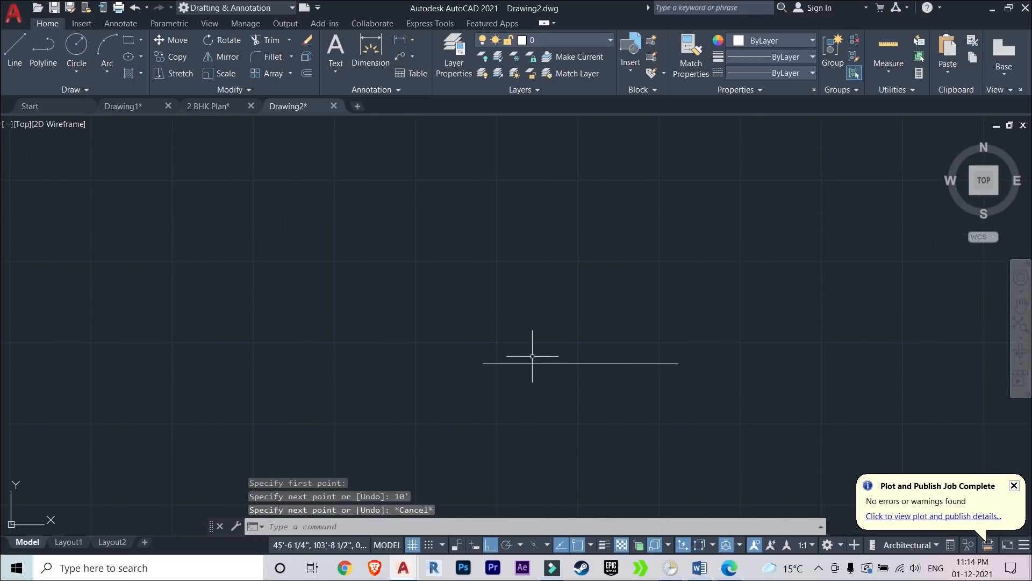
scroll(503, 342, up, 2)
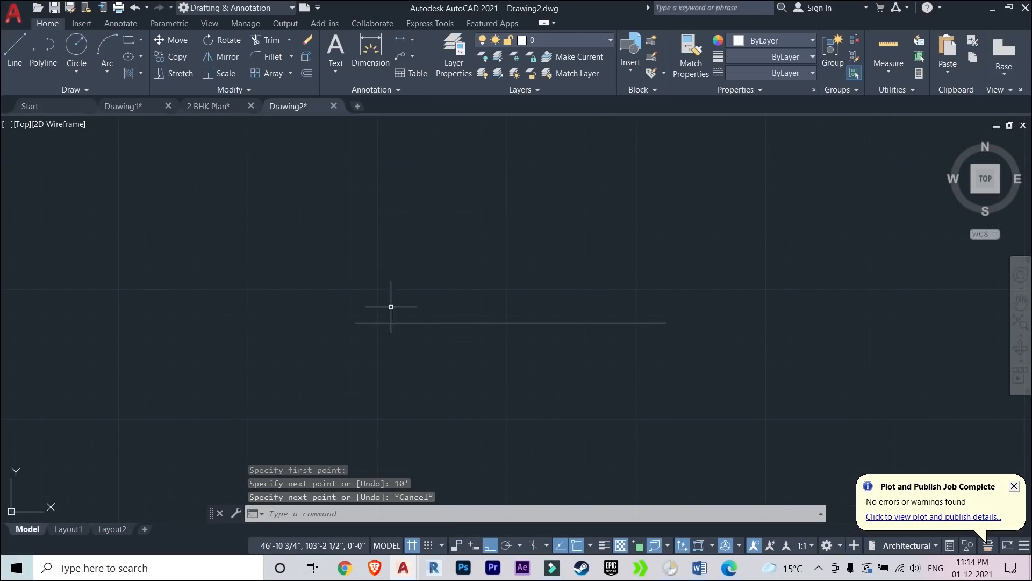
click(400, 42)
click(355, 323)
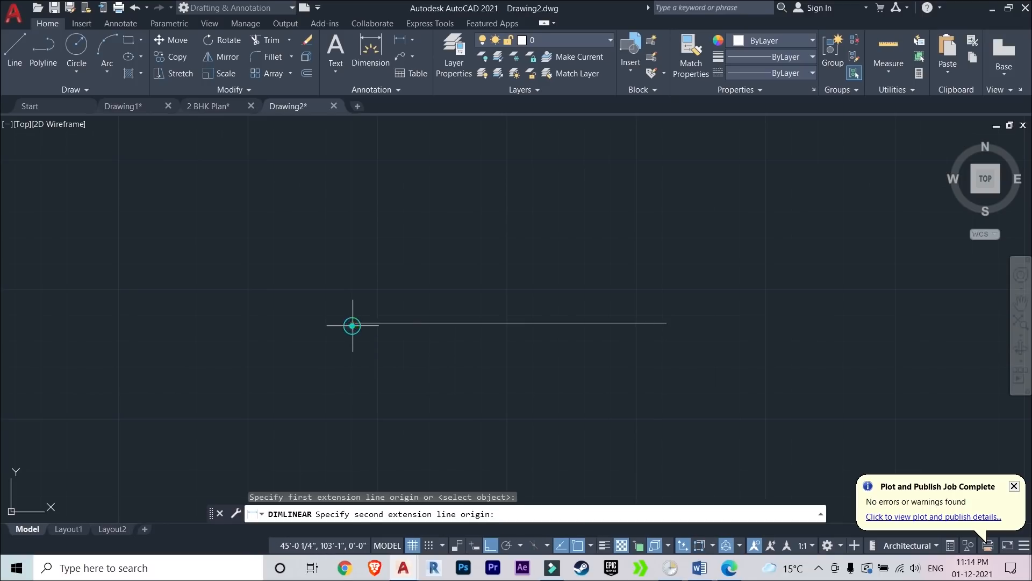
click(667, 322)
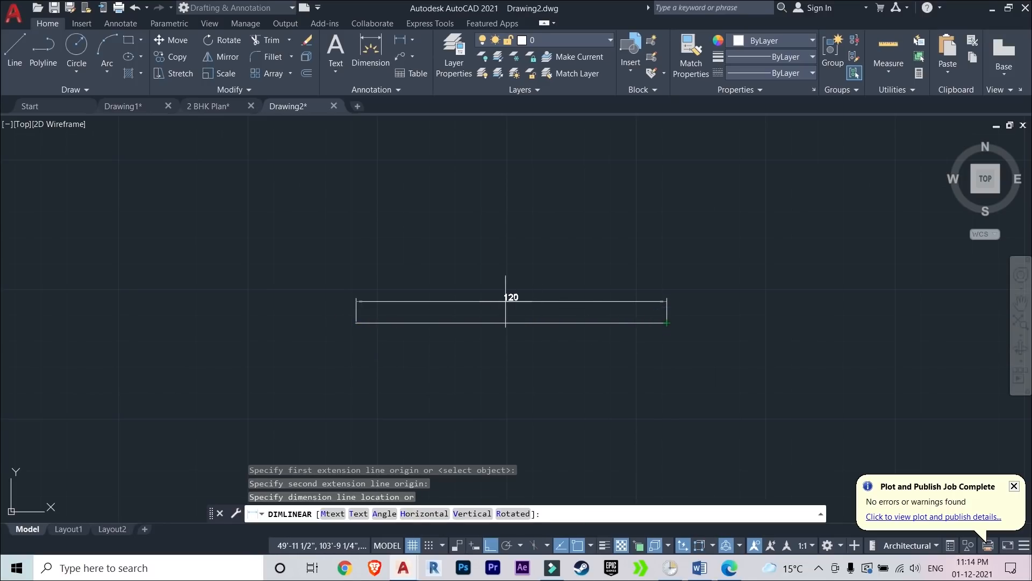
click(501, 301)
scroll(501, 301, up, 4)
scroll(440, 329, down, 2)
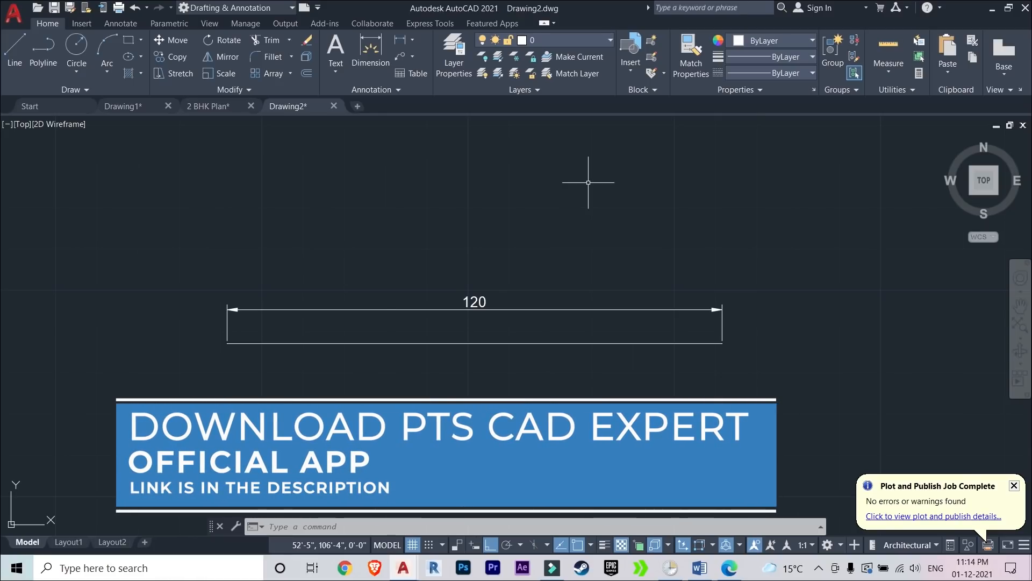
Open the ISO-25 dimension style for modification
text(d)
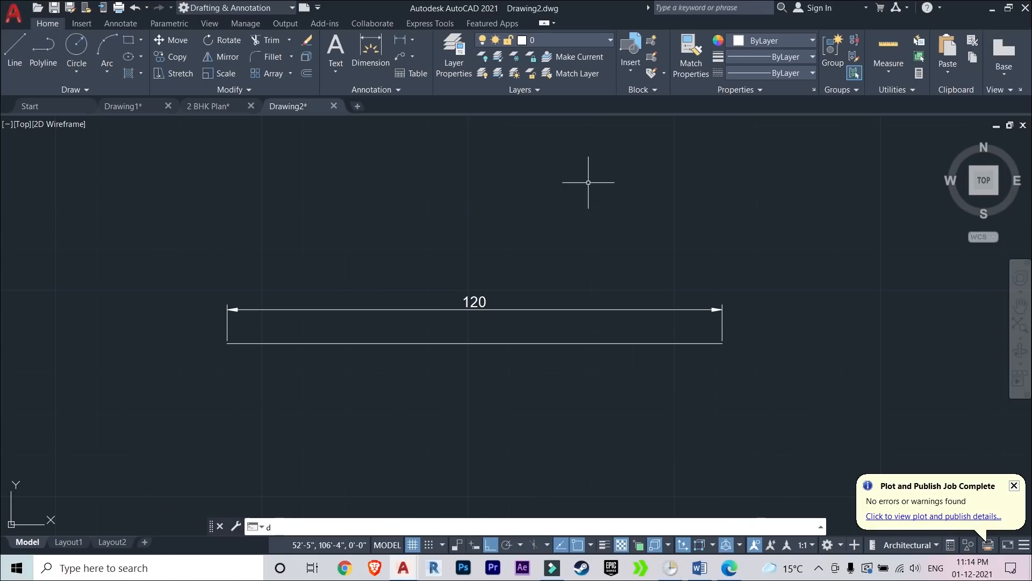
key(Return)
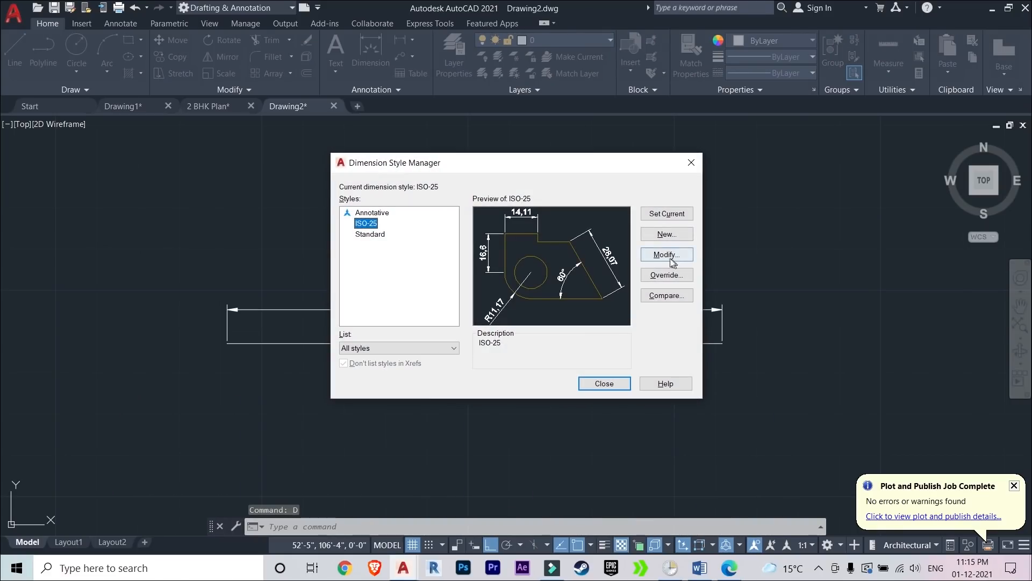
click(657, 253)
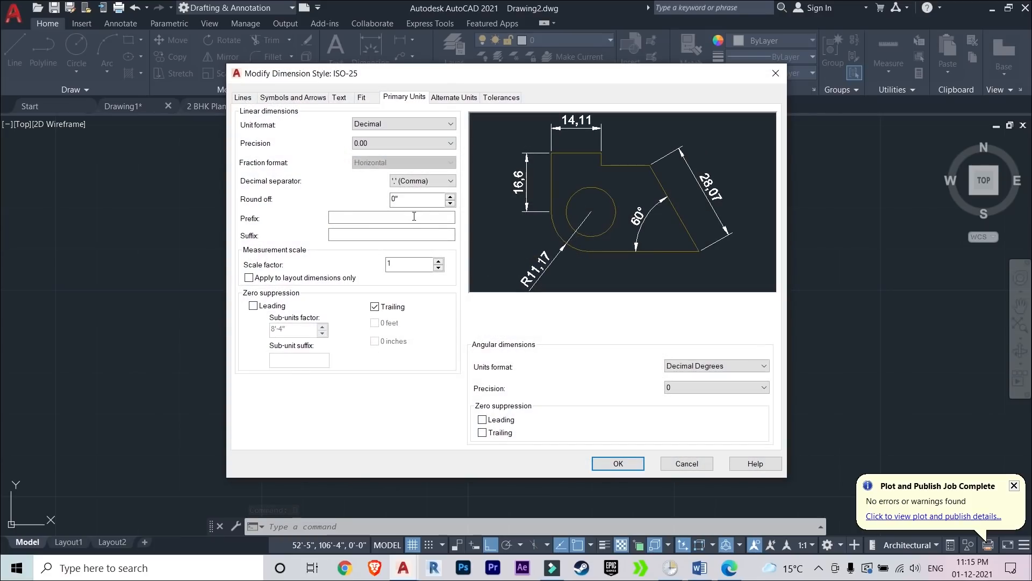
Review ISO-25's line, arrow and text settings, try the Arrows and Text fit options, and restore Either text or arrows (best fit)
click(243, 97)
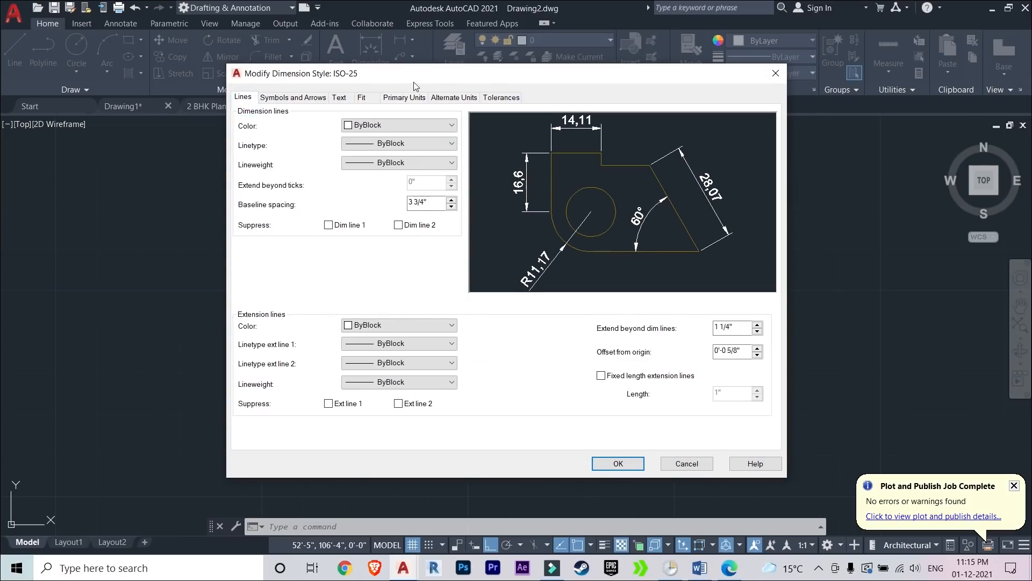
click(299, 98)
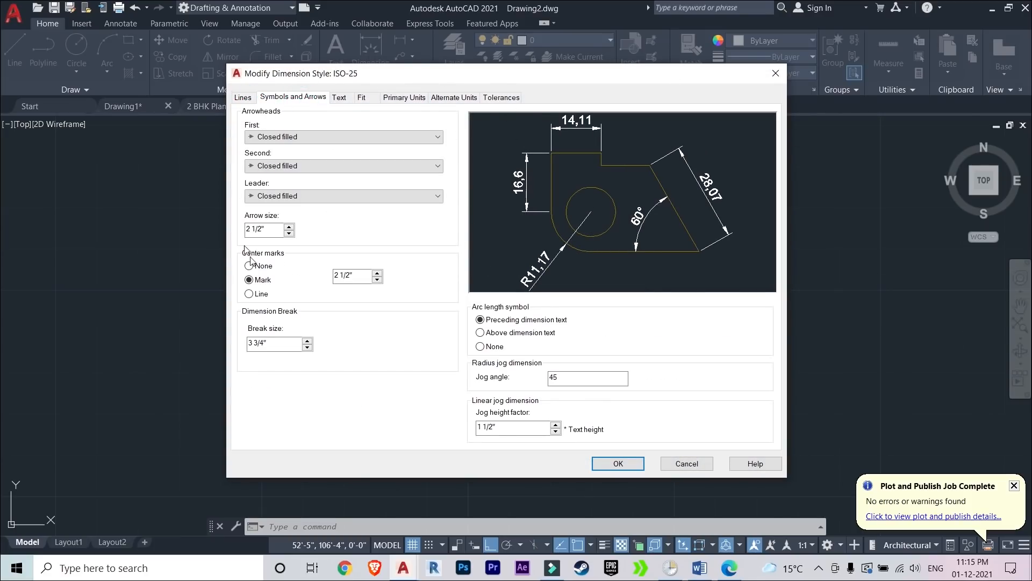
click(339, 98)
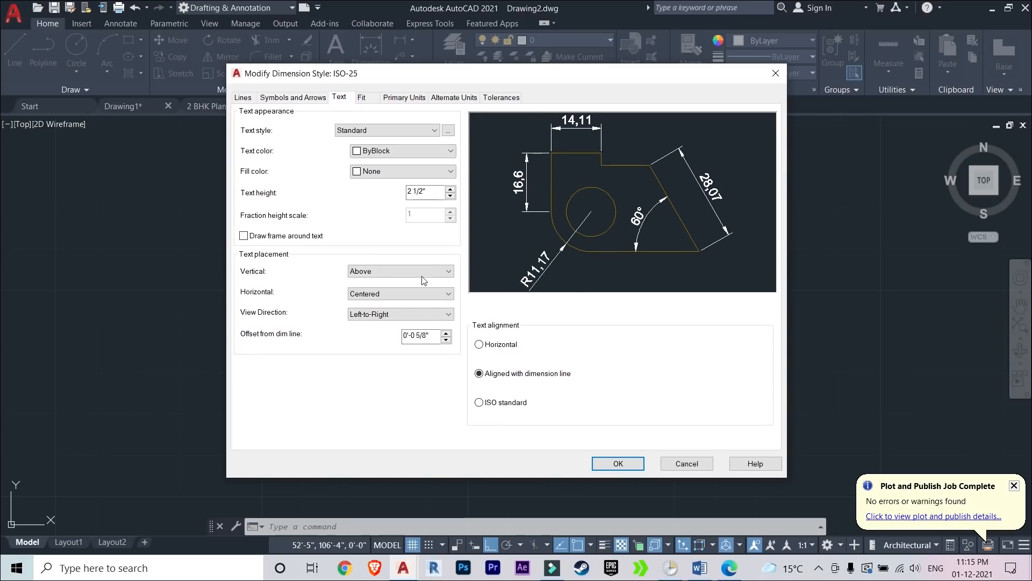
click(363, 98)
click(262, 178)
click(257, 191)
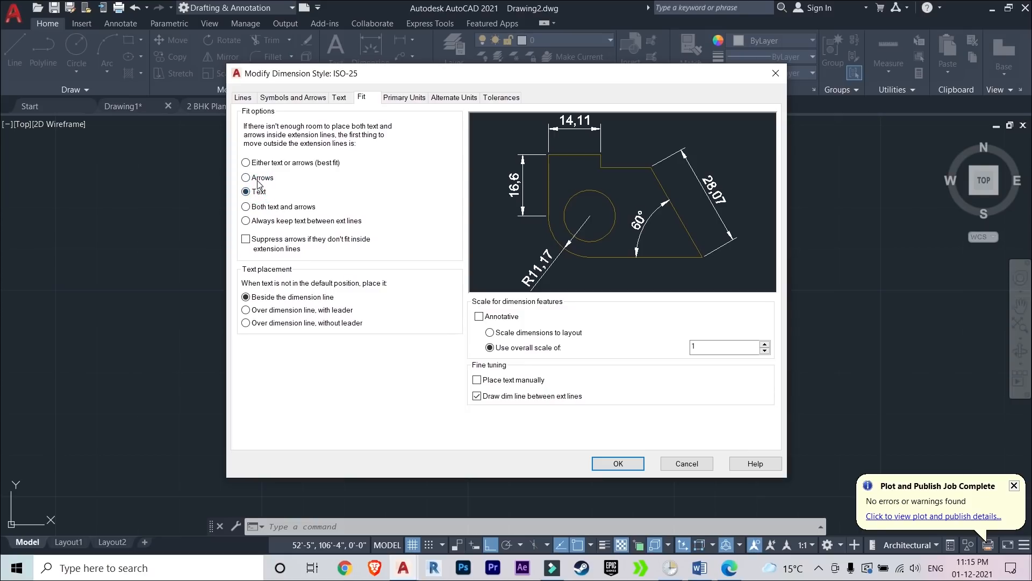
click(260, 178)
click(259, 163)
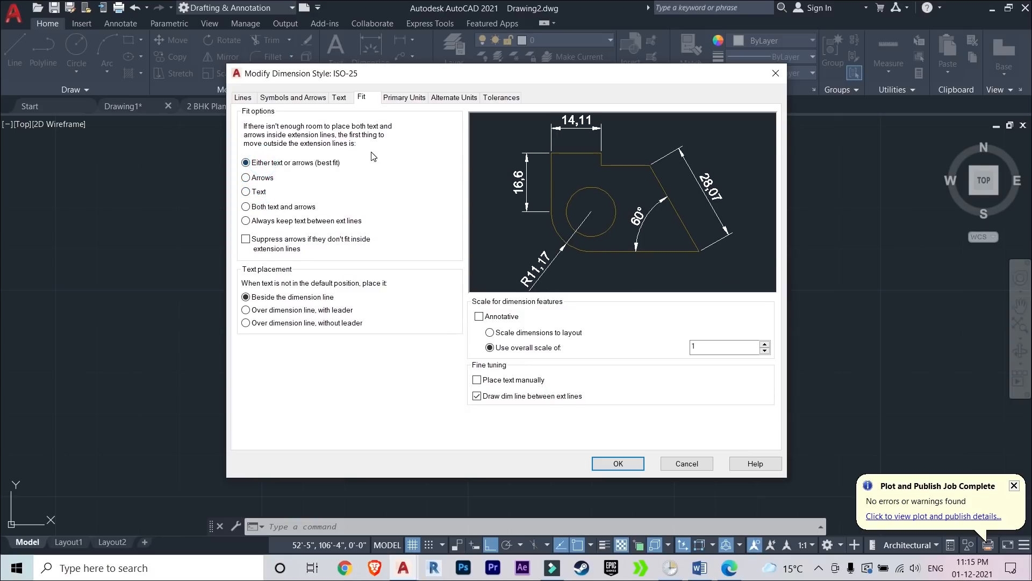
Set ISO-25's primary linear units to Architectural with 0'-0 1/4" precision and make it the current dimension style
click(402, 98)
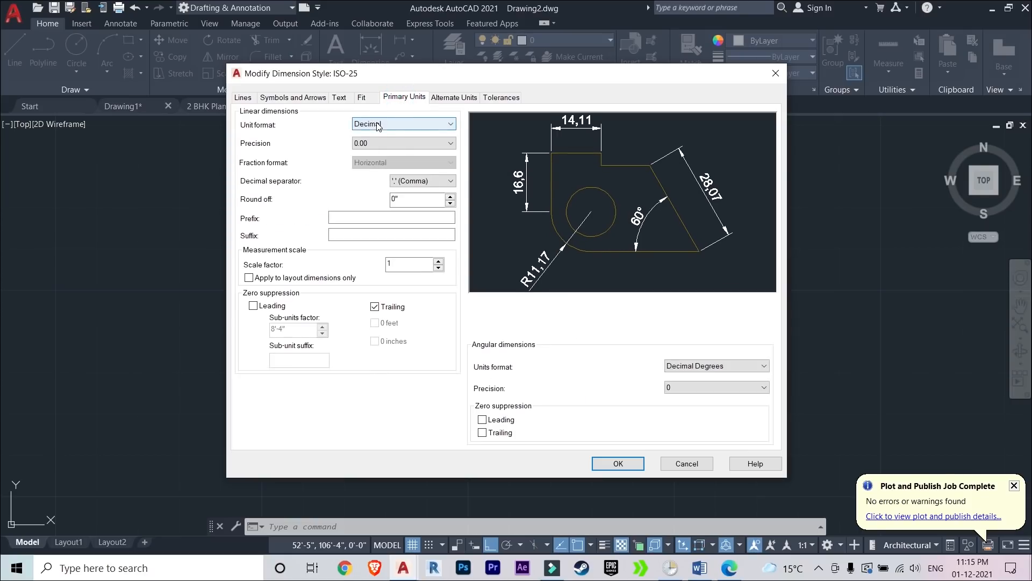
click(430, 124)
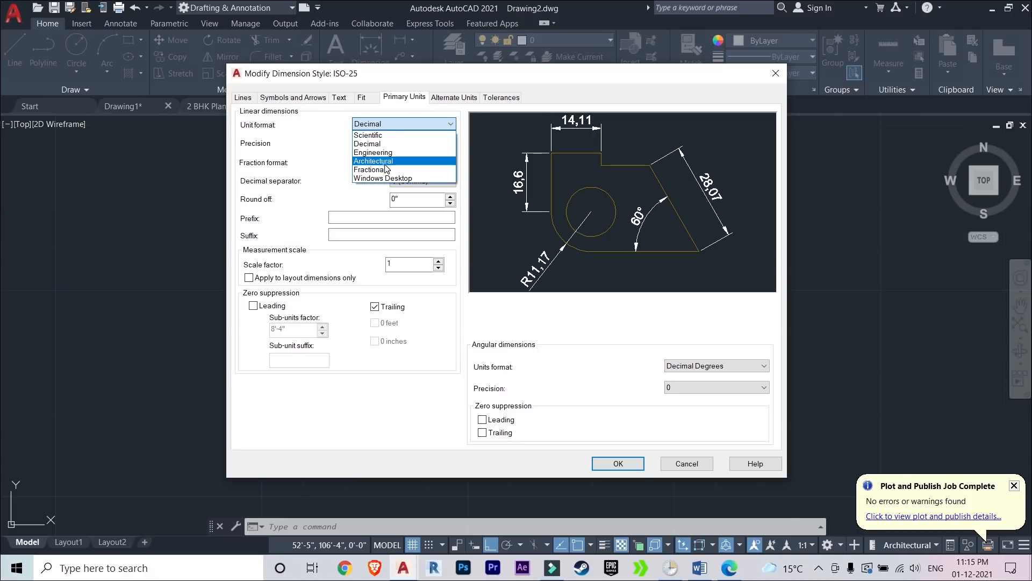
click(379, 161)
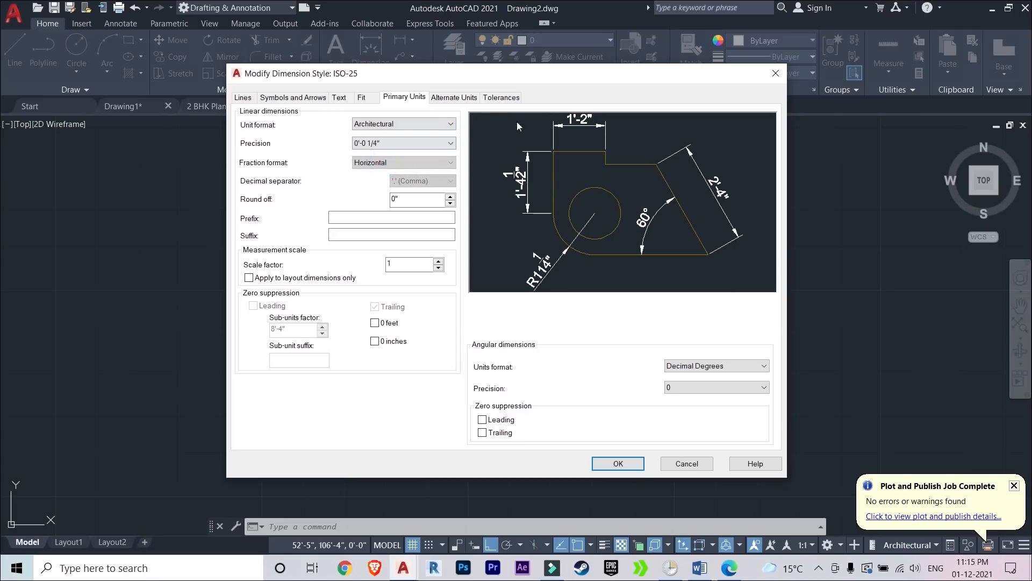
click(377, 143)
click(377, 172)
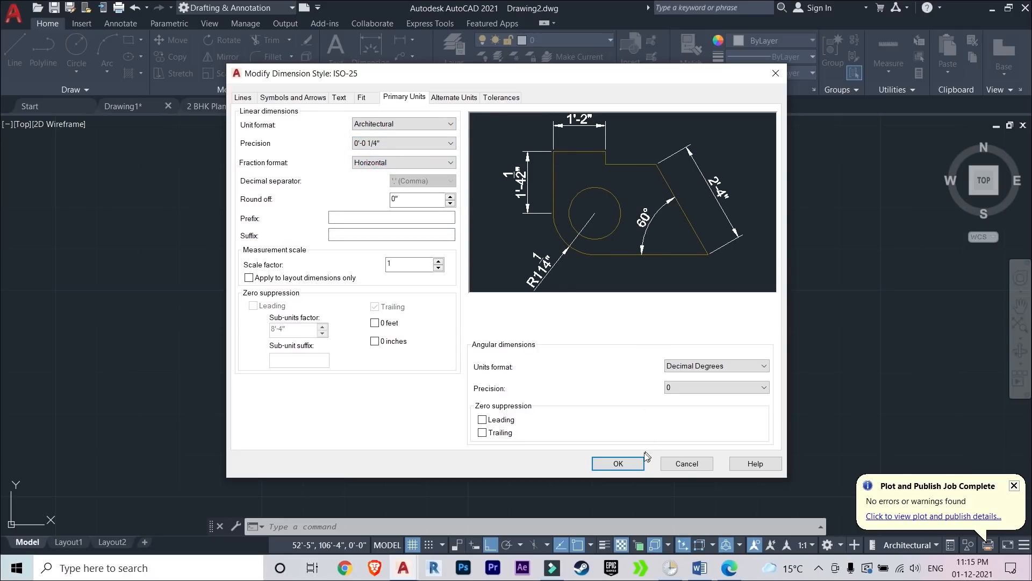
click(621, 463)
click(666, 213)
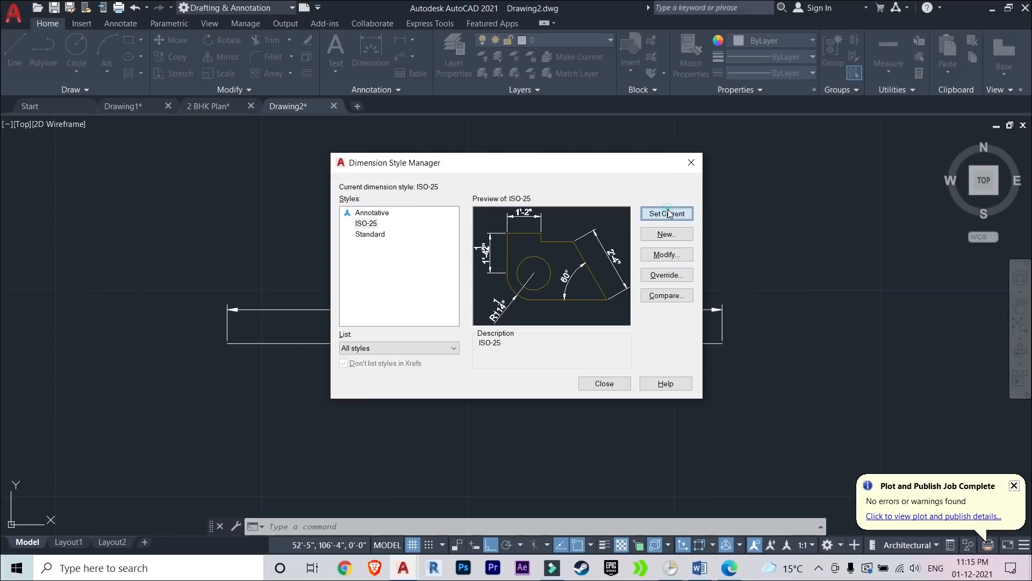
Review ISO-25's alternate units, tolerances and primary units settings without changing them
click(604, 384)
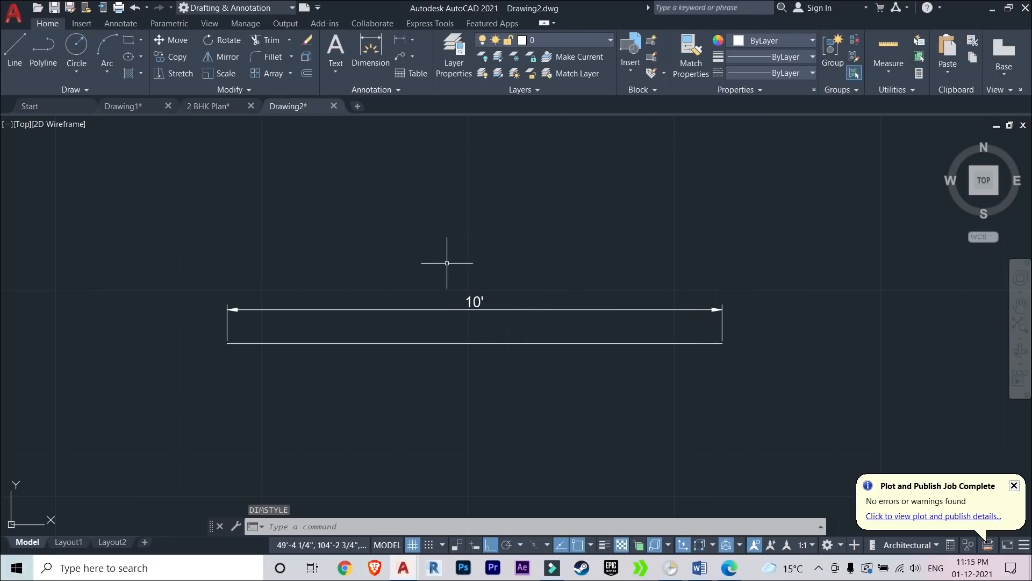
text(d)
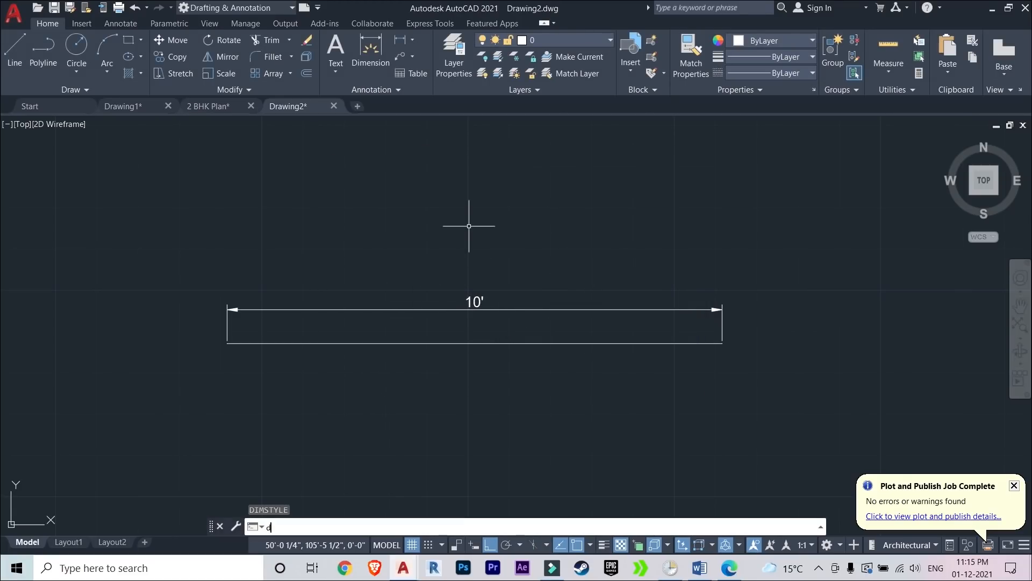
key(Return)
click(666, 255)
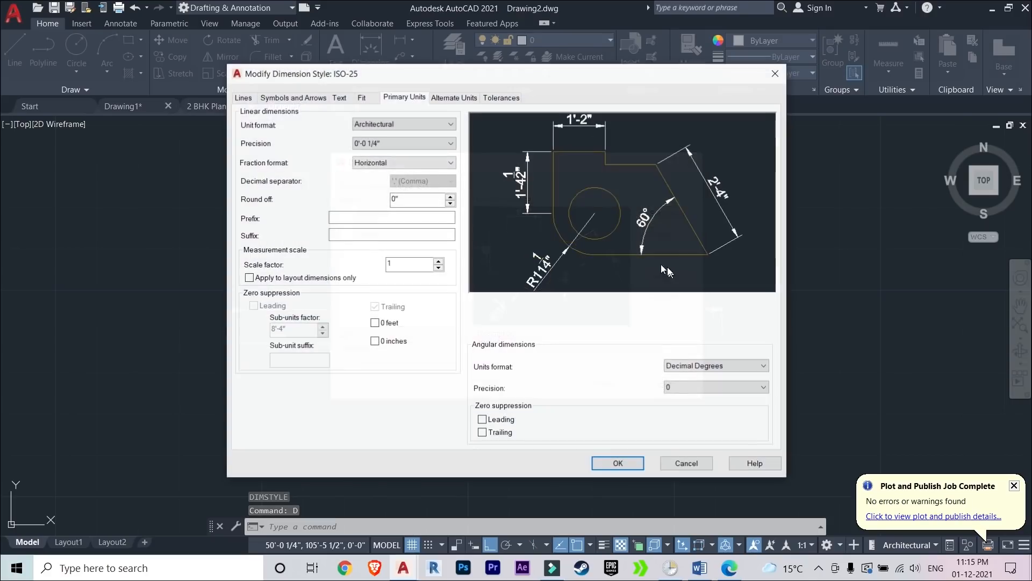
click(460, 98)
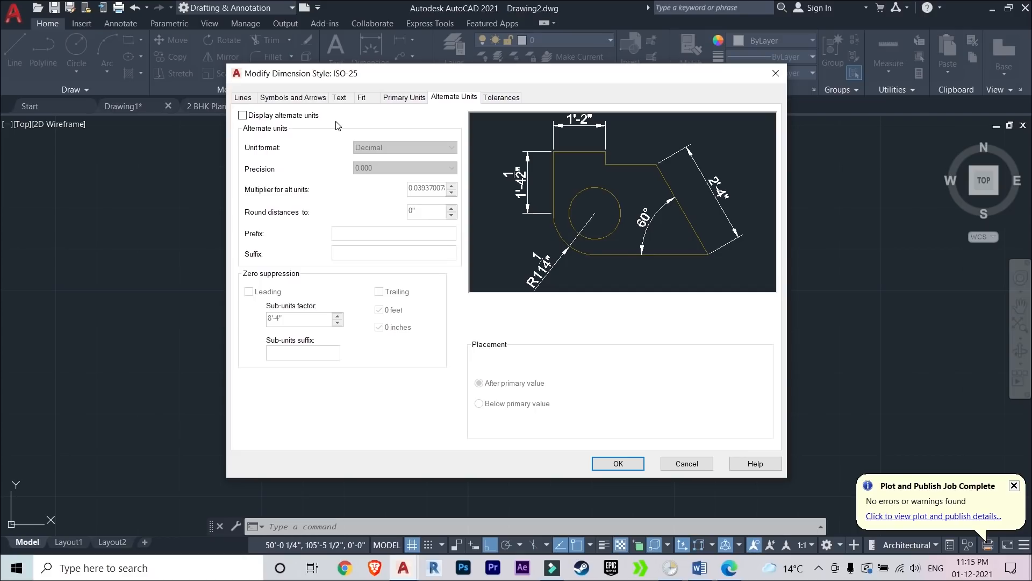
click(491, 98)
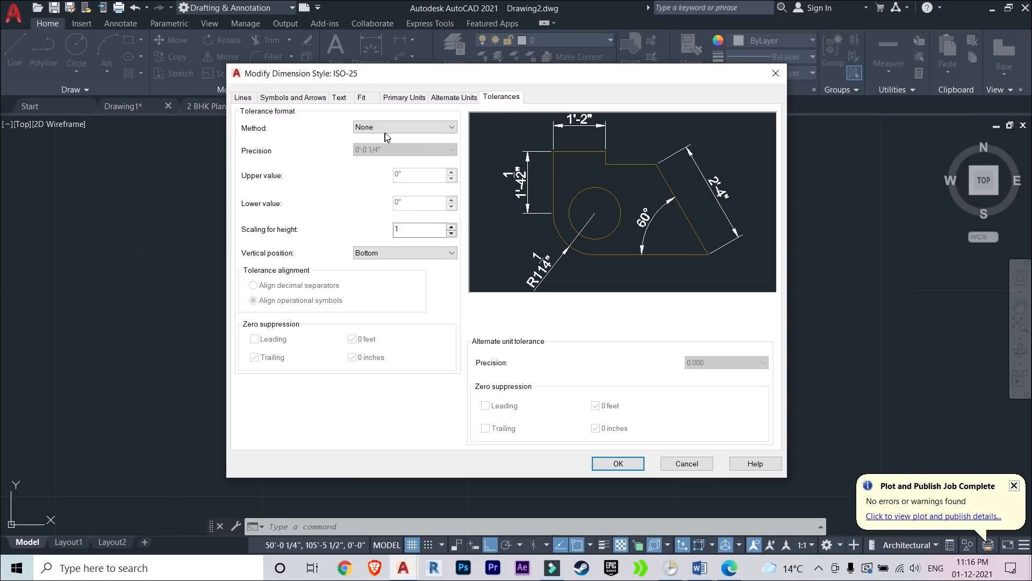
click(451, 100)
click(403, 97)
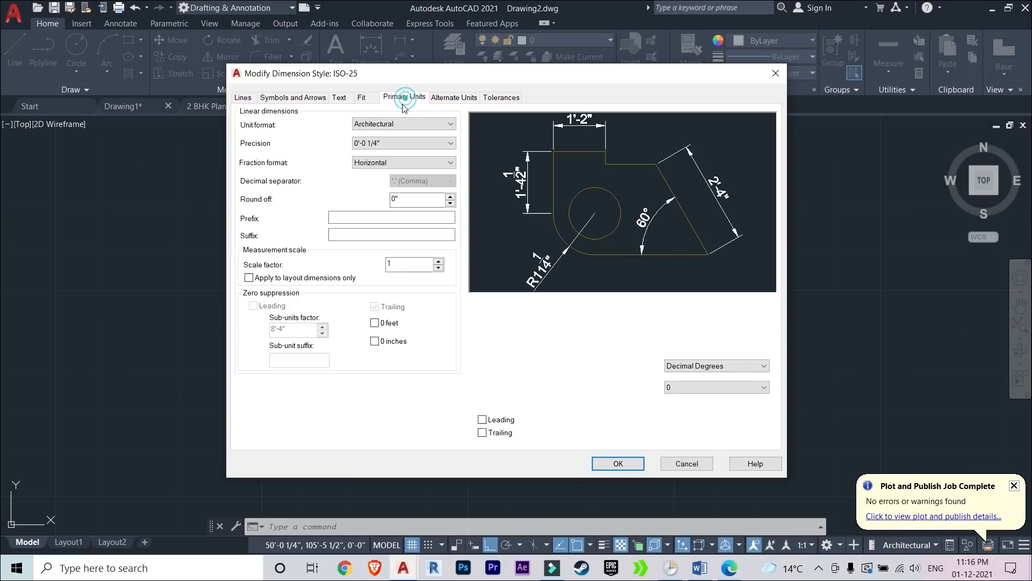
click(776, 74)
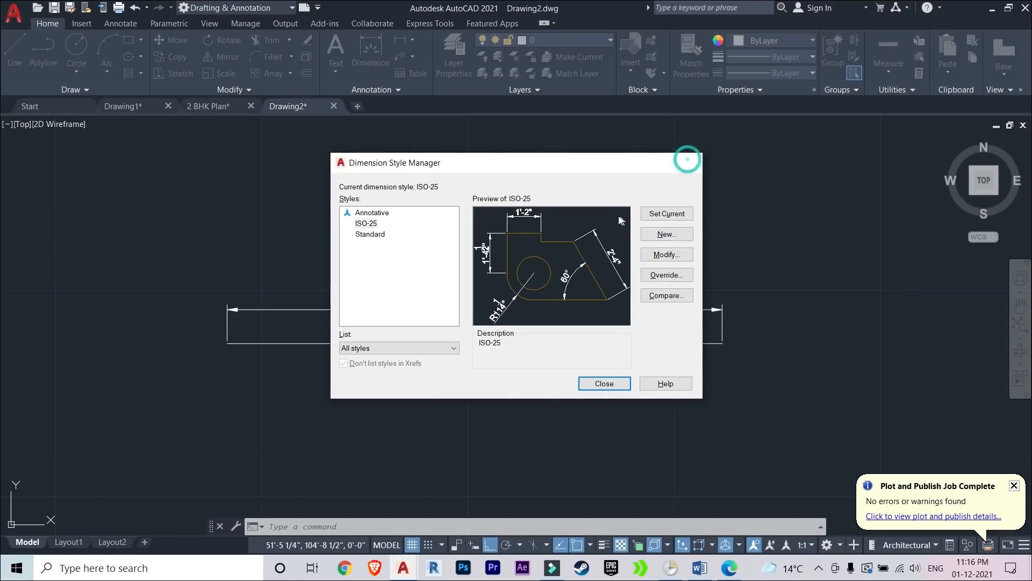
click(692, 163)
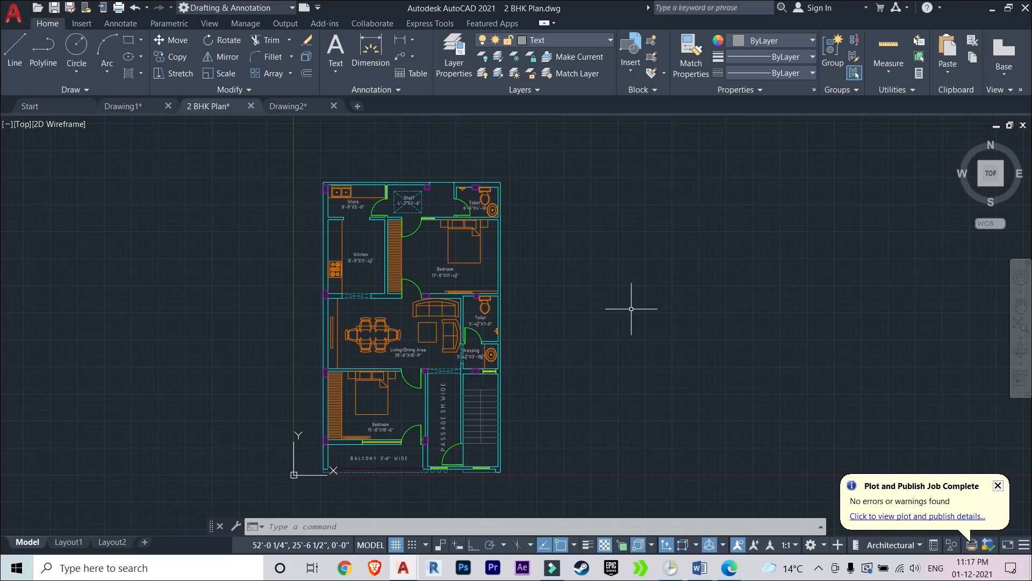
Examine the 2 BHK Plan drawing's layer list, going through layers such as Column, Door, Furniture, Text and Wall
click(447, 52)
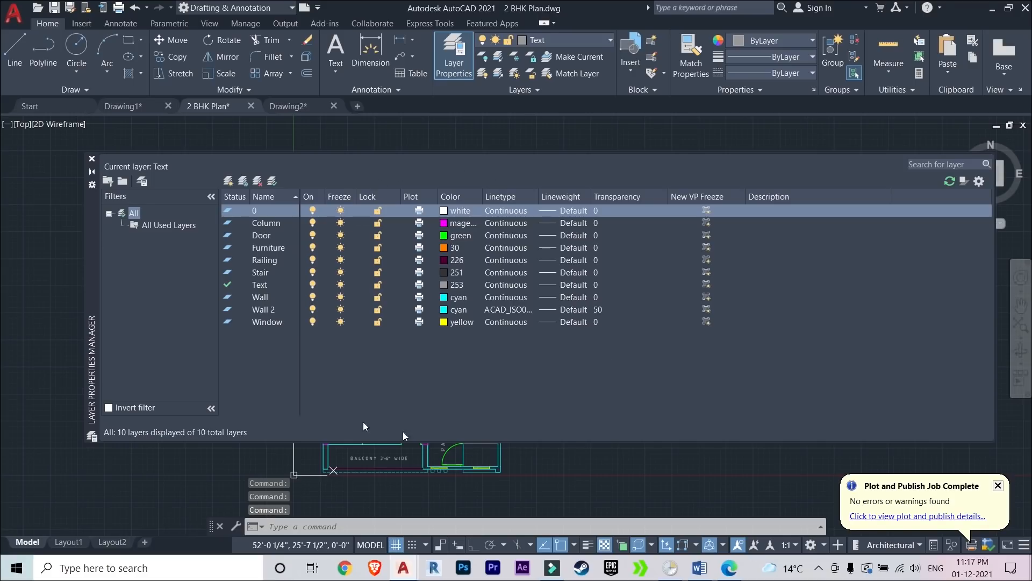
click(266, 222)
click(261, 235)
click(261, 283)
click(257, 310)
click(252, 247)
click(257, 223)
click(258, 235)
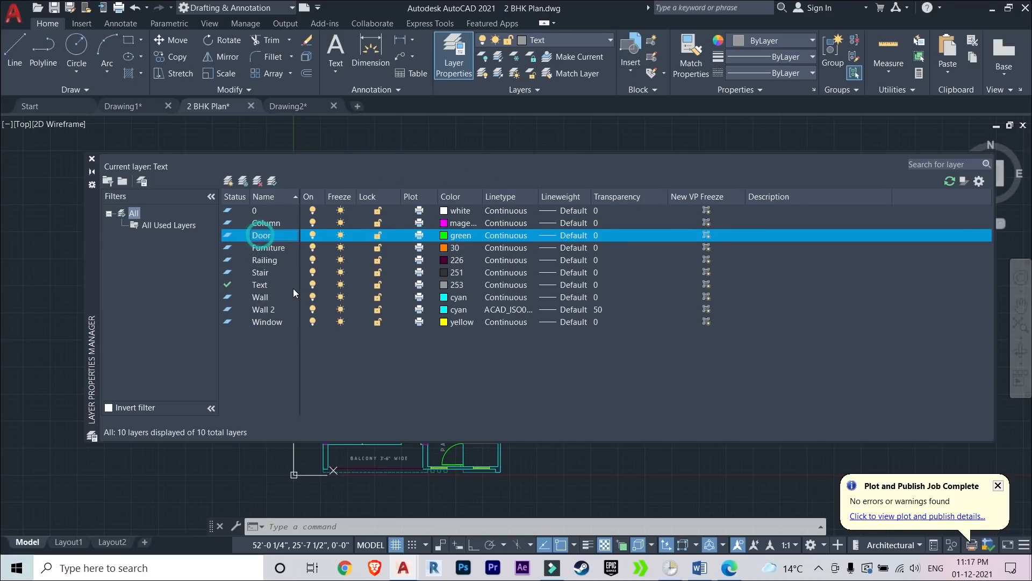
click(267, 291)
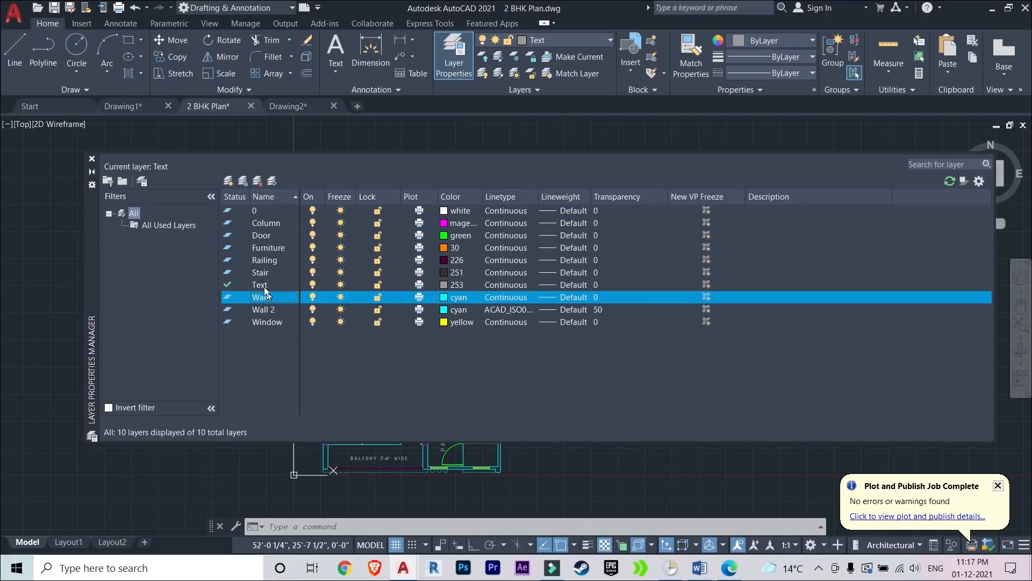
click(92, 158)
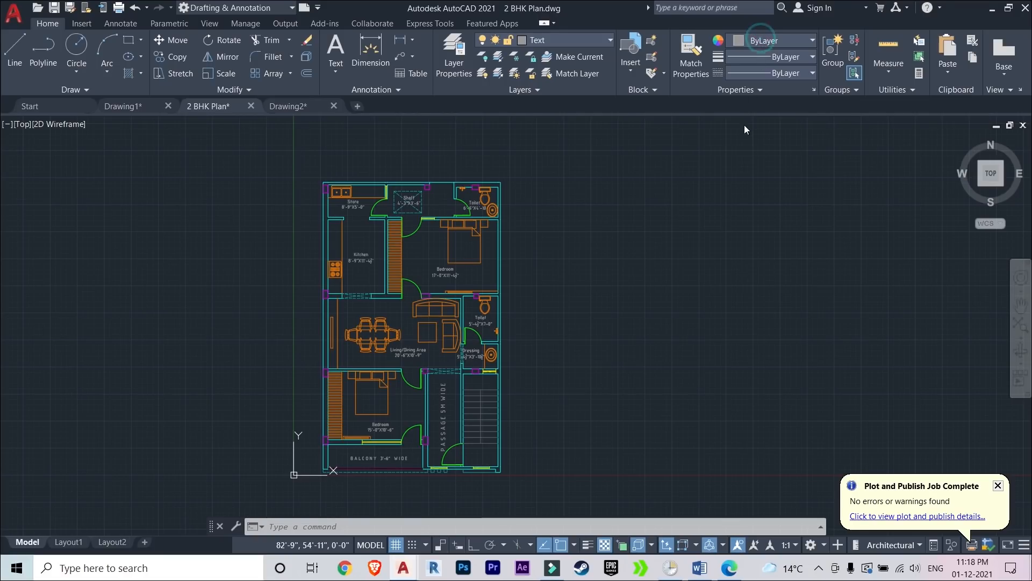
Review the current color, lineweight and linetype properties, the layer list and the floor plan's objects
click(760, 40)
click(748, 58)
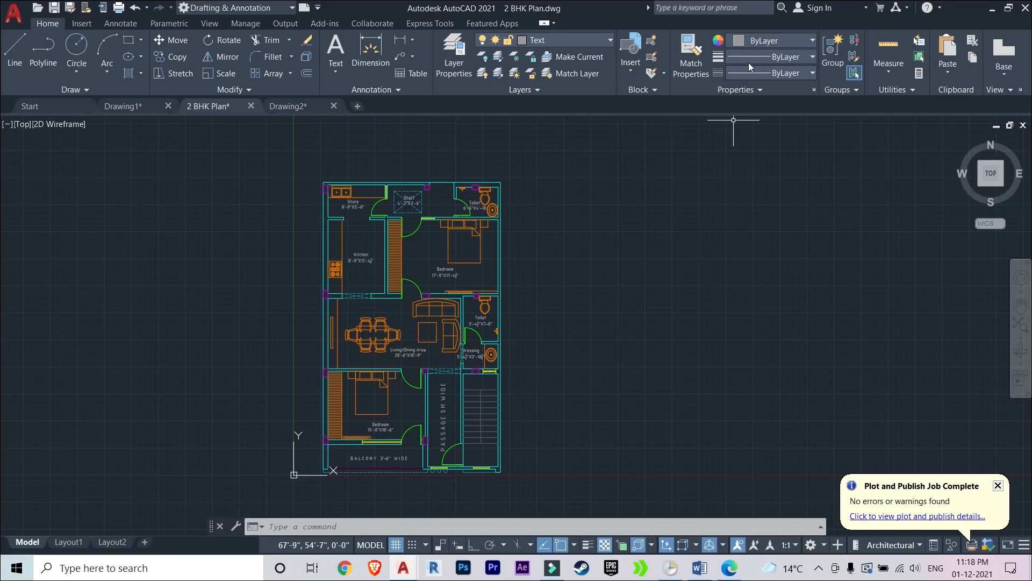
click(756, 77)
click(756, 78)
key(Escape)
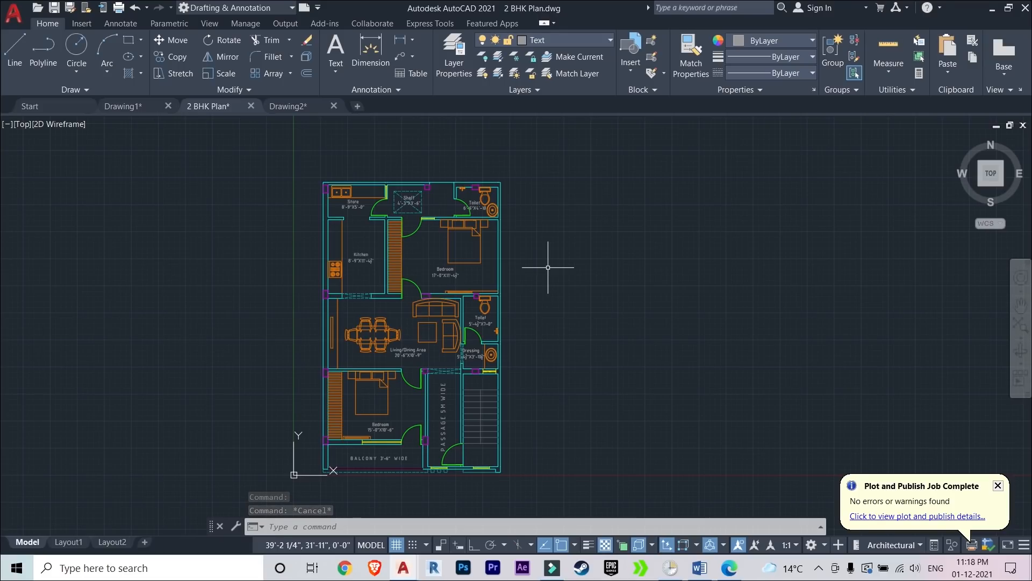
click(454, 55)
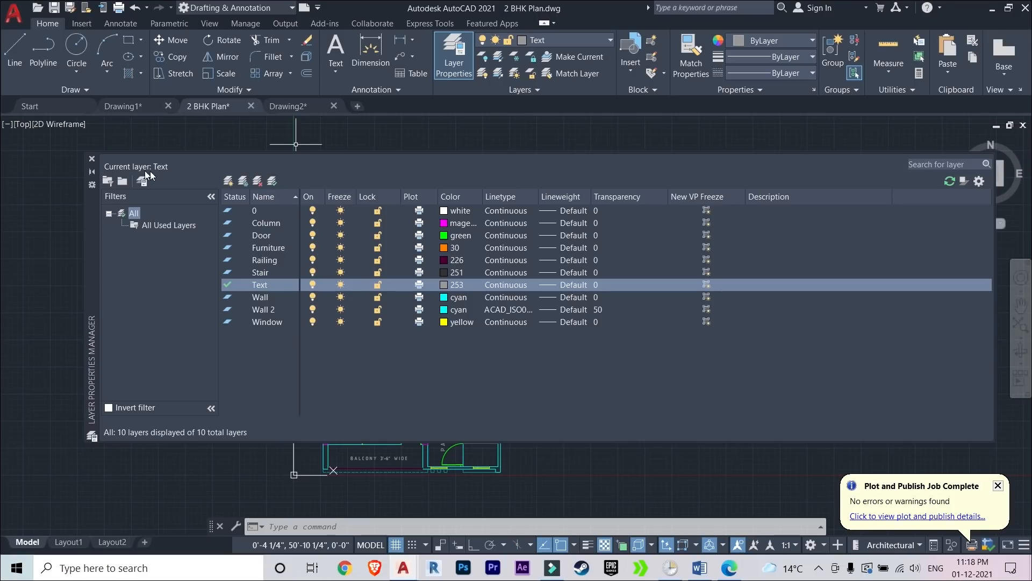
click(92, 159)
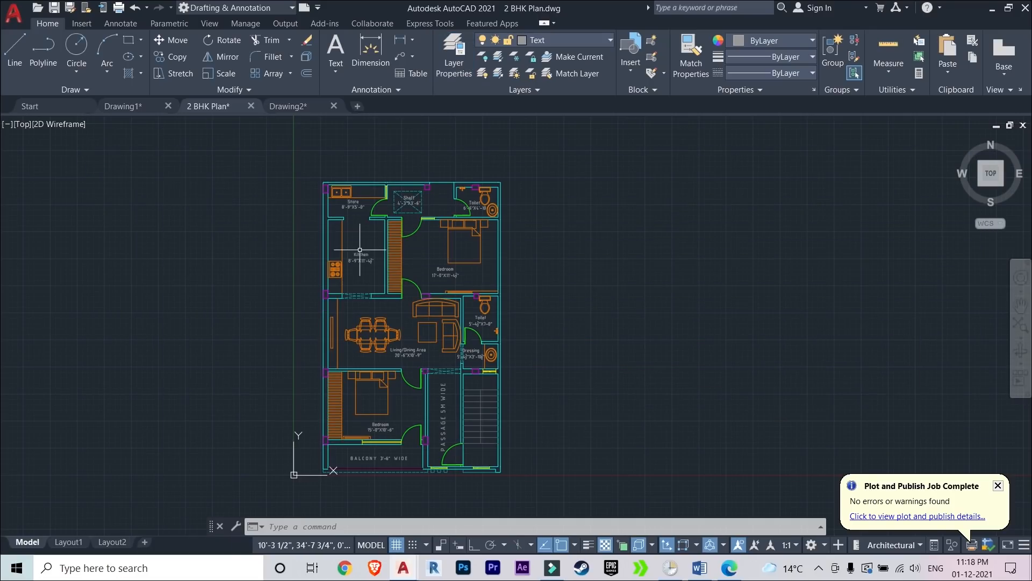
scroll(349, 280, up, 2)
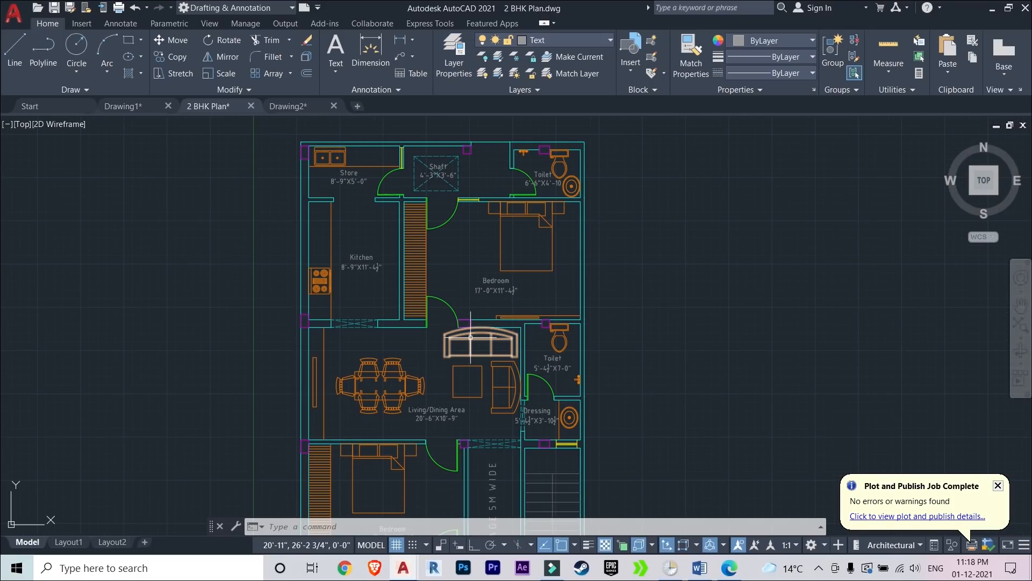
scroll(539, 337, down, 2)
middle_drag(525, 329, 515, 321)
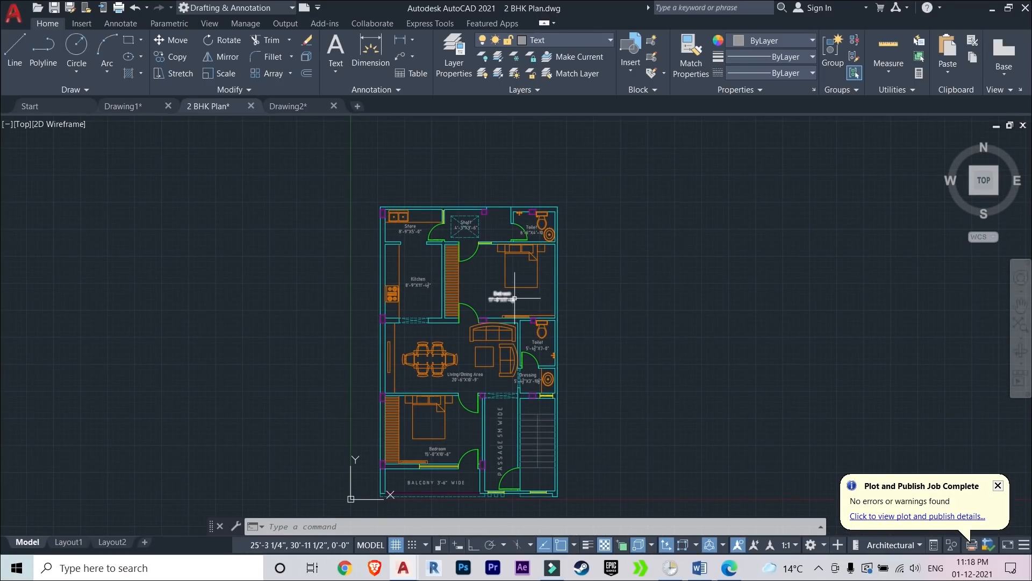
Turn off the Furniture layer and inspect the floor plan without its furniture
click(462, 72)
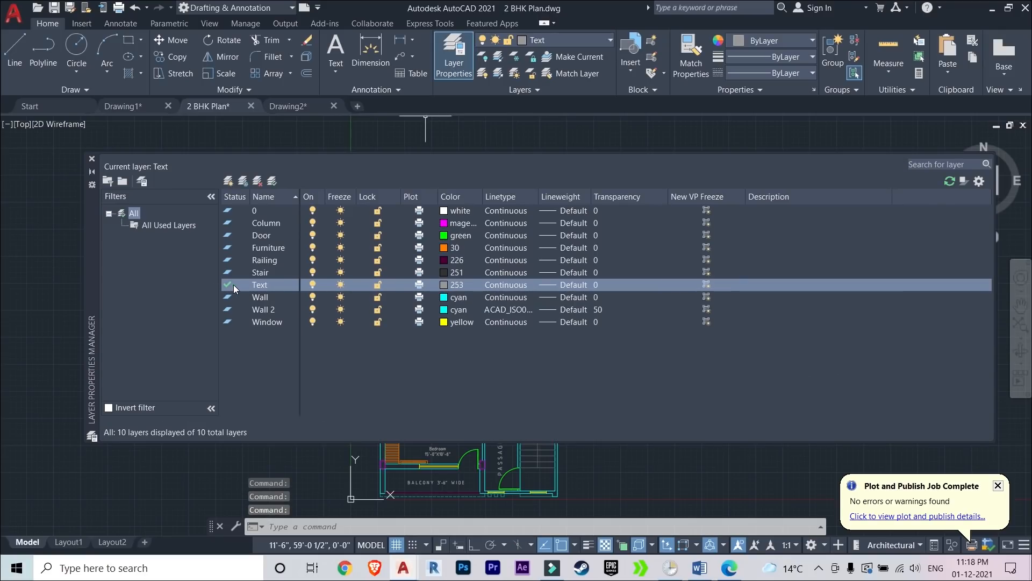
click(269, 248)
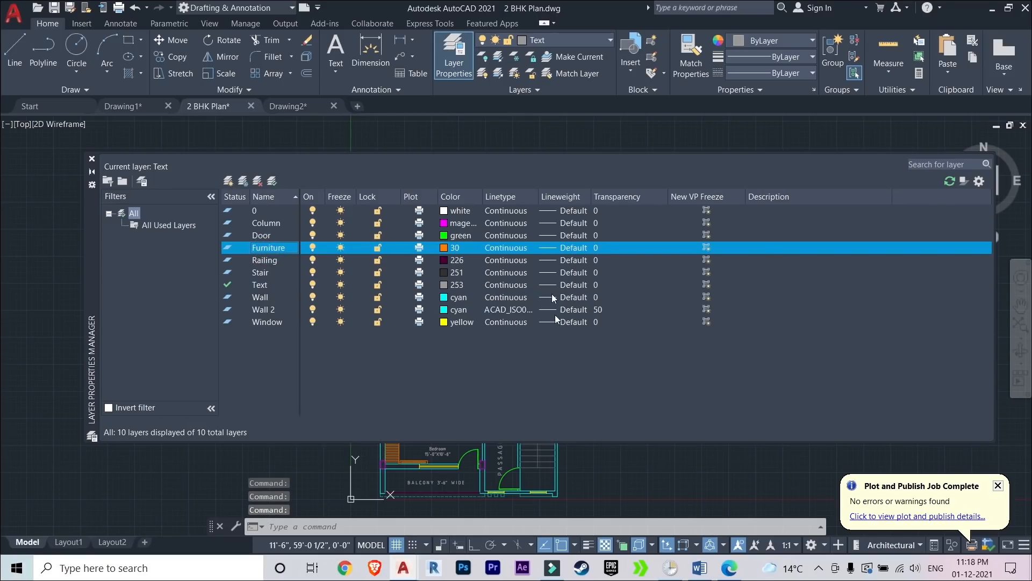
click(312, 247)
click(92, 159)
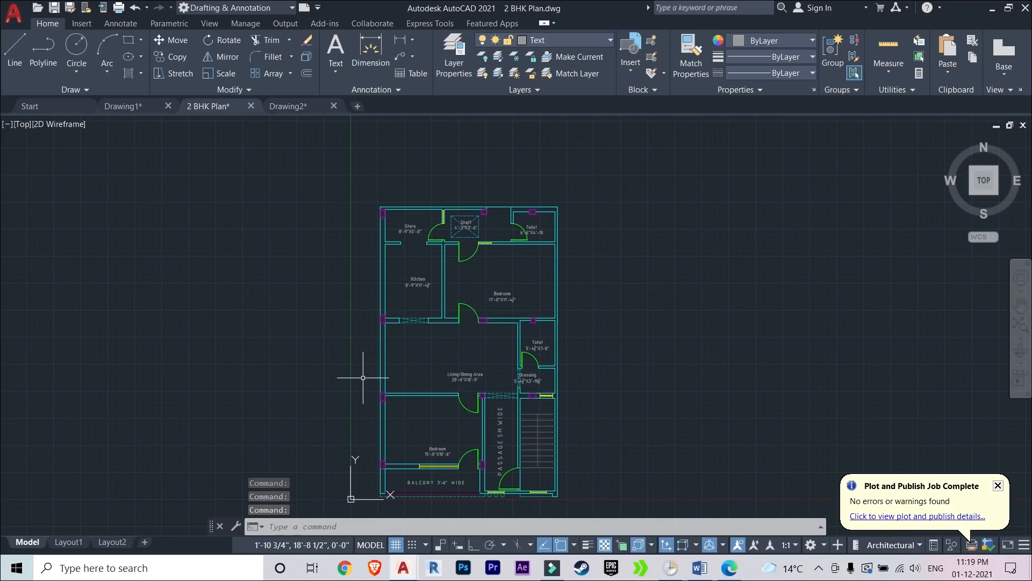
scroll(417, 416, down, 2)
scroll(452, 462, up, 2)
scroll(452, 461, up, 2)
scroll(507, 329, down, 2)
middle_drag(506, 352, 494, 403)
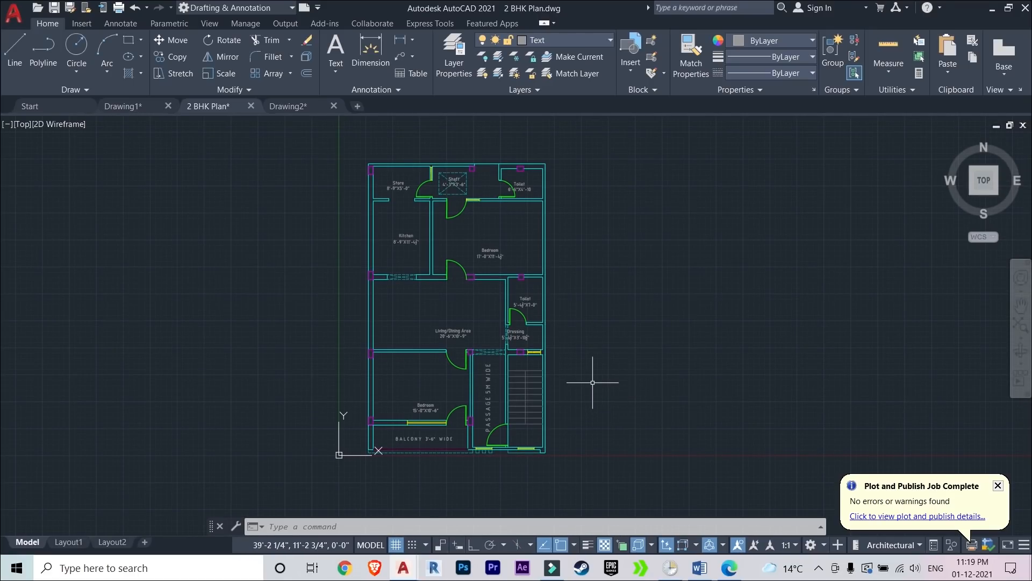
Turn the Furniture layer back on
click(454, 57)
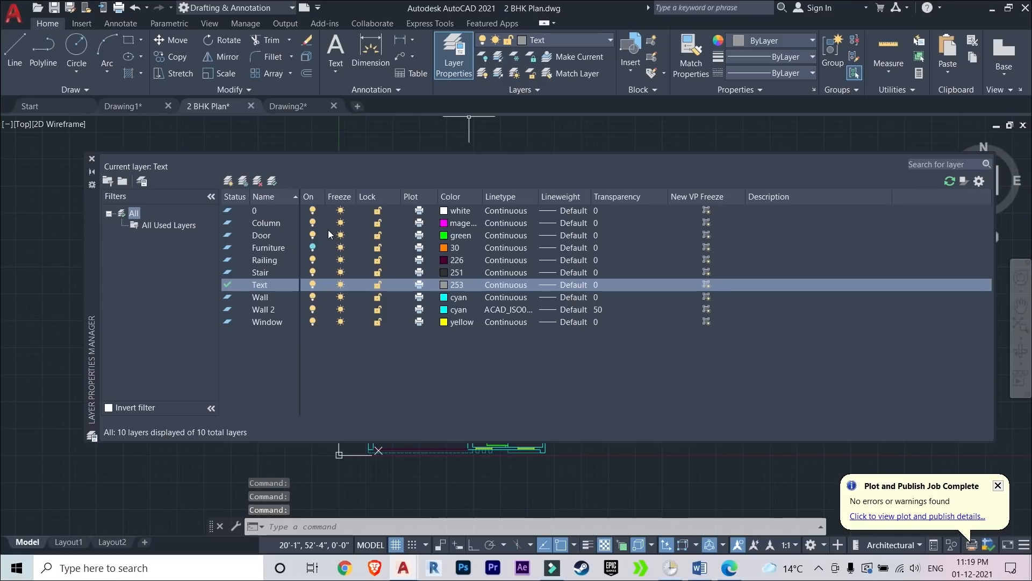
click(314, 248)
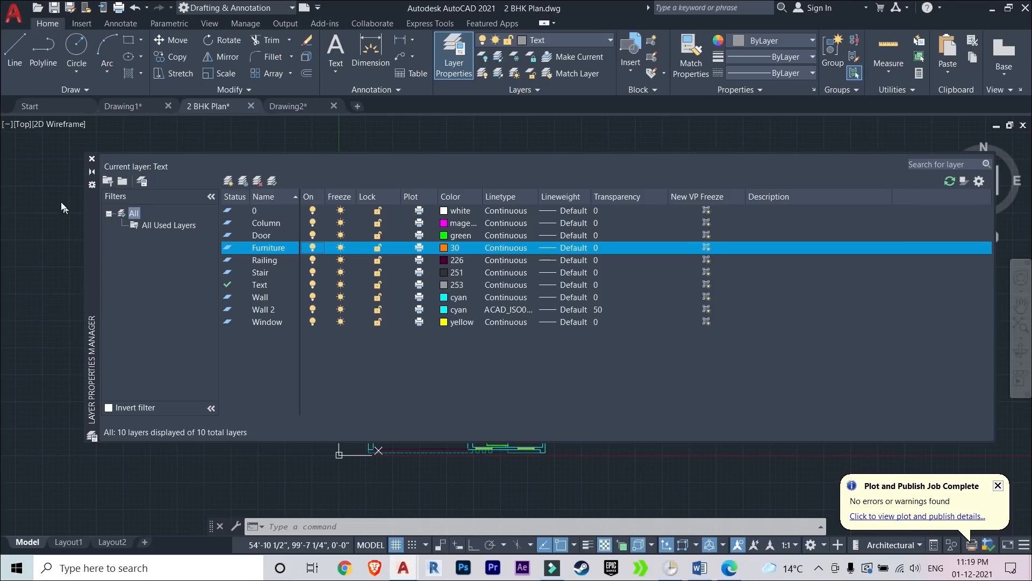
click(91, 159)
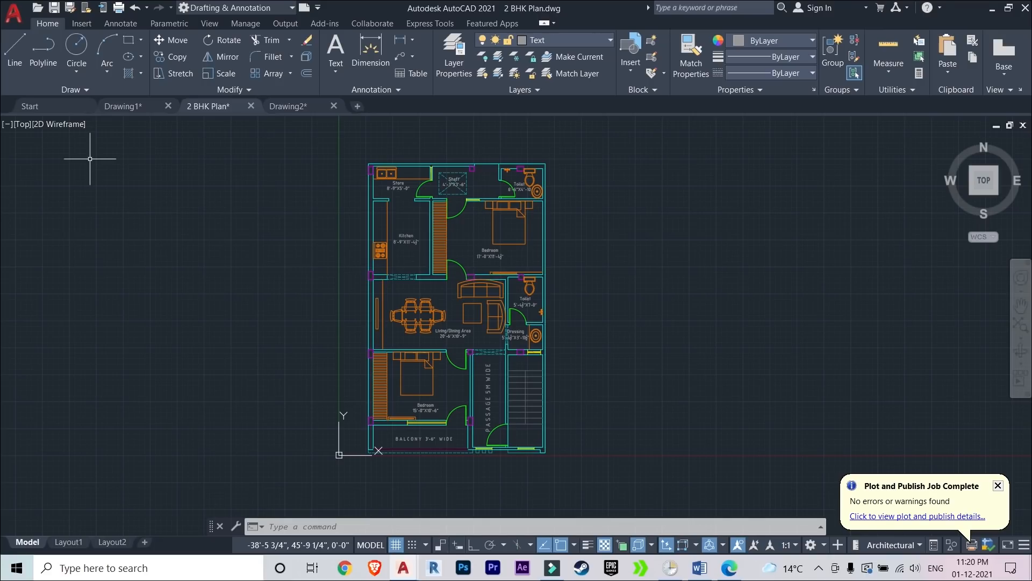
Switch to Drawing2 and create a new layer with the default name
click(291, 104)
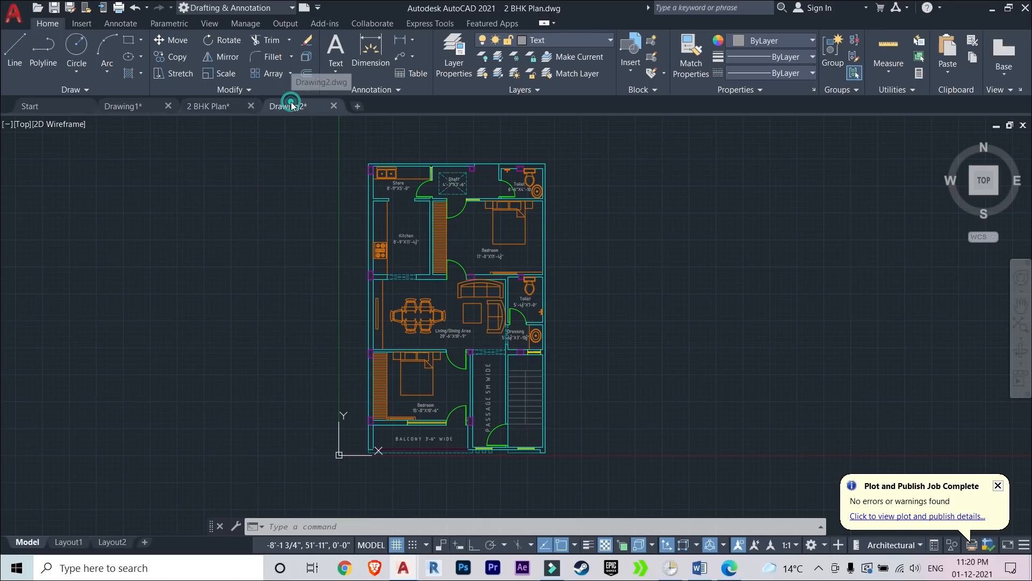
click(460, 51)
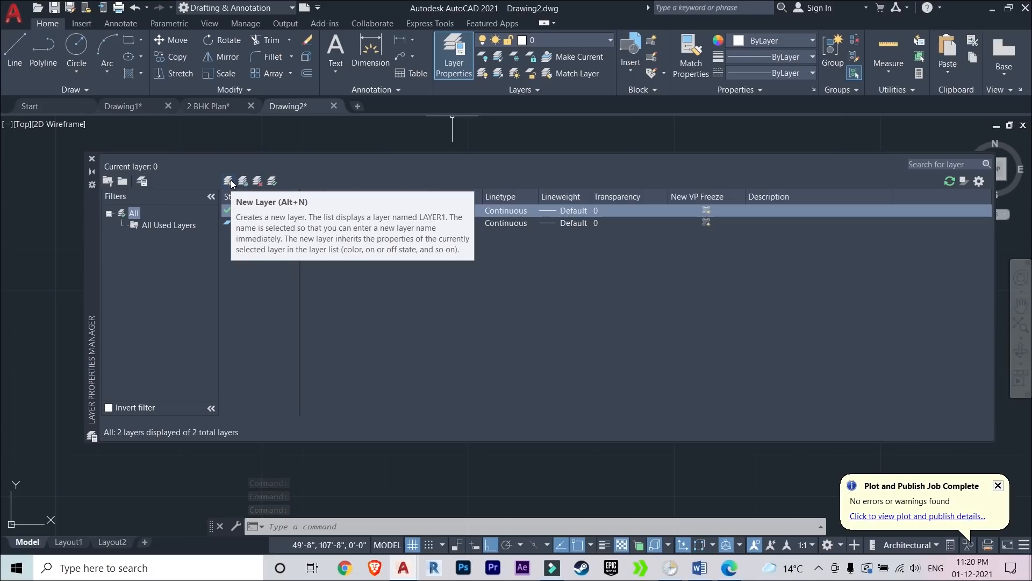
click(231, 180)
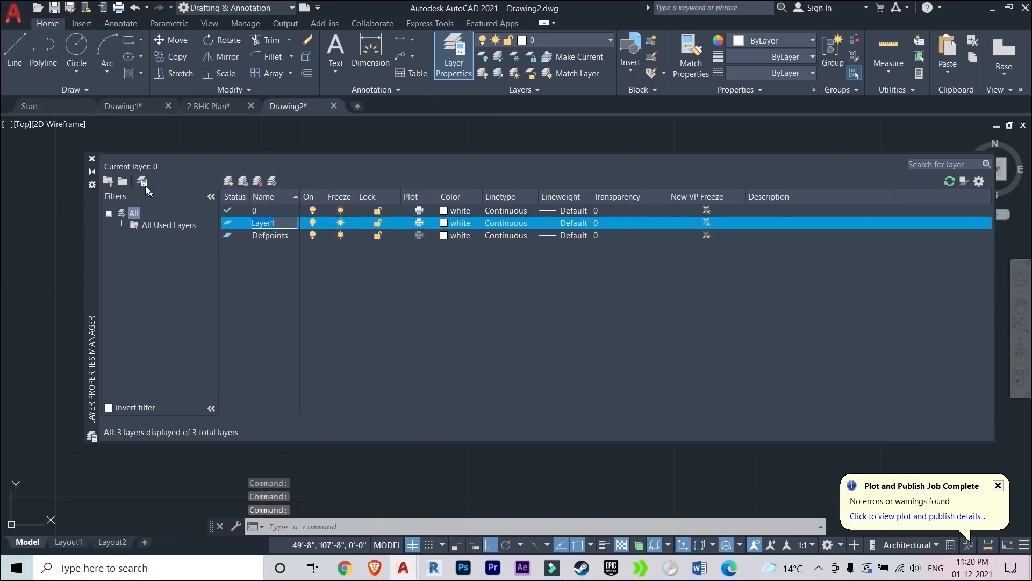
click(92, 159)
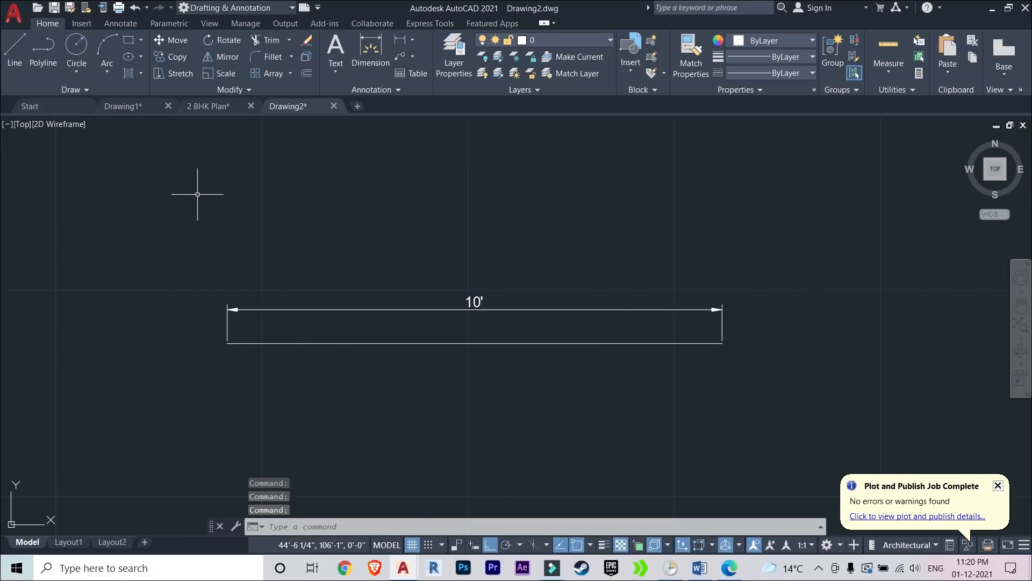
Set Layer1's color to red and make it the current layer
text(1a)
key(Return)
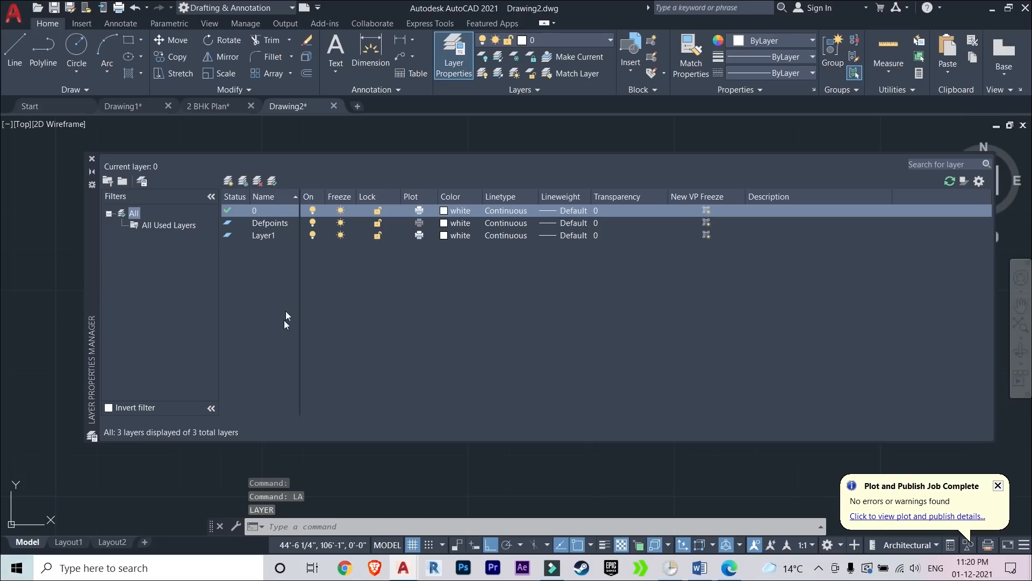
click(264, 237)
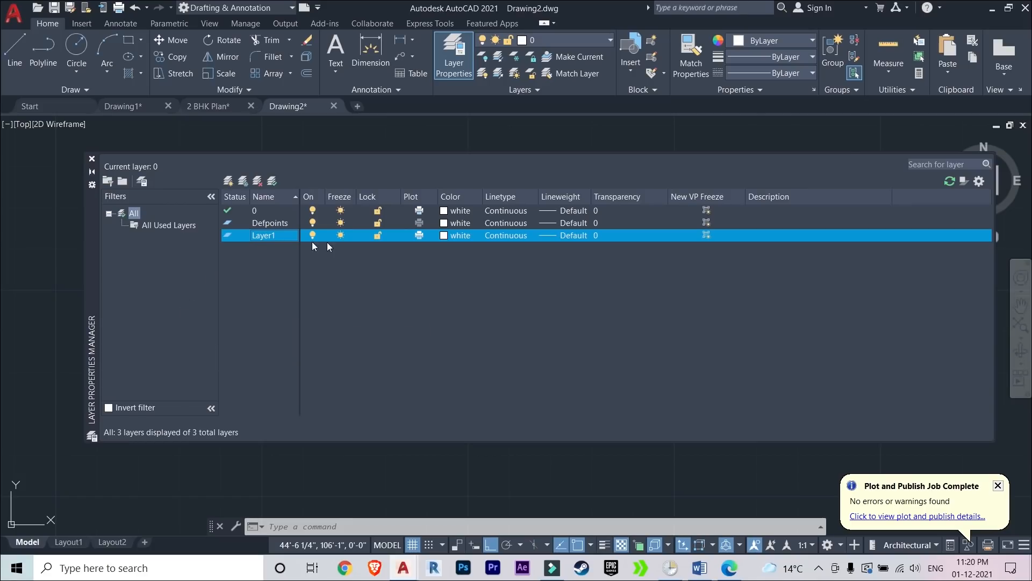
click(444, 236)
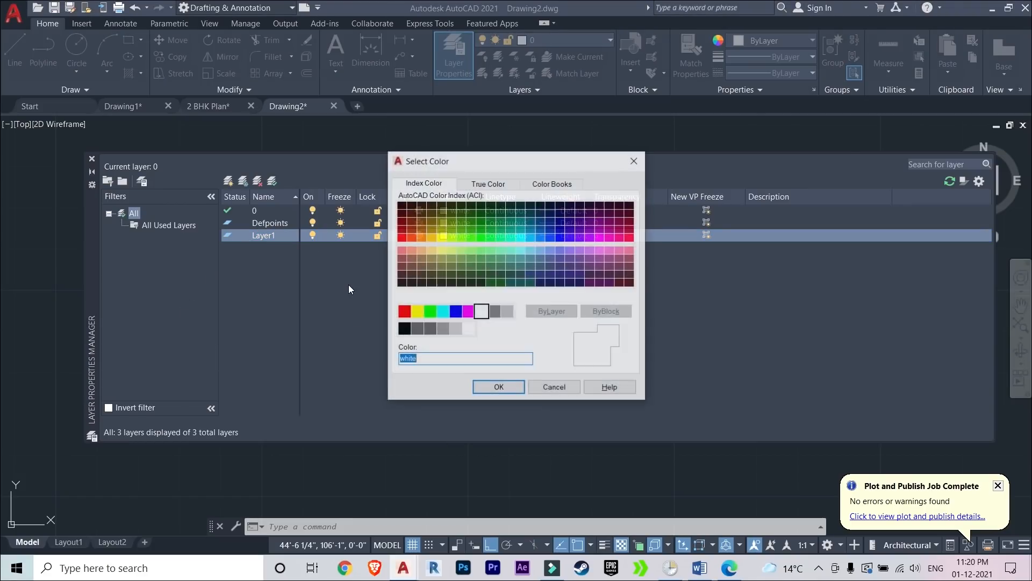
click(402, 268)
click(404, 312)
click(486, 388)
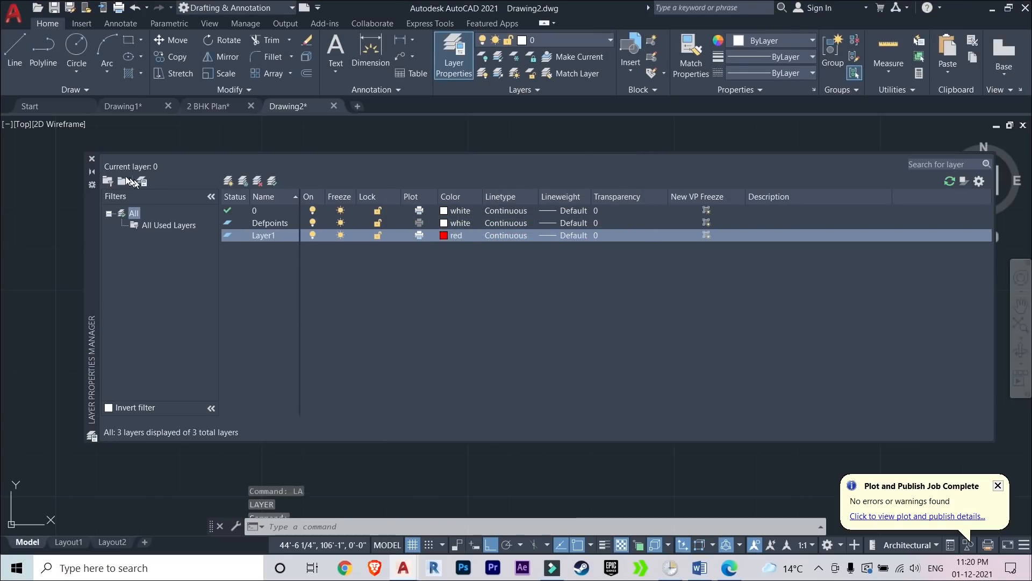
click(272, 181)
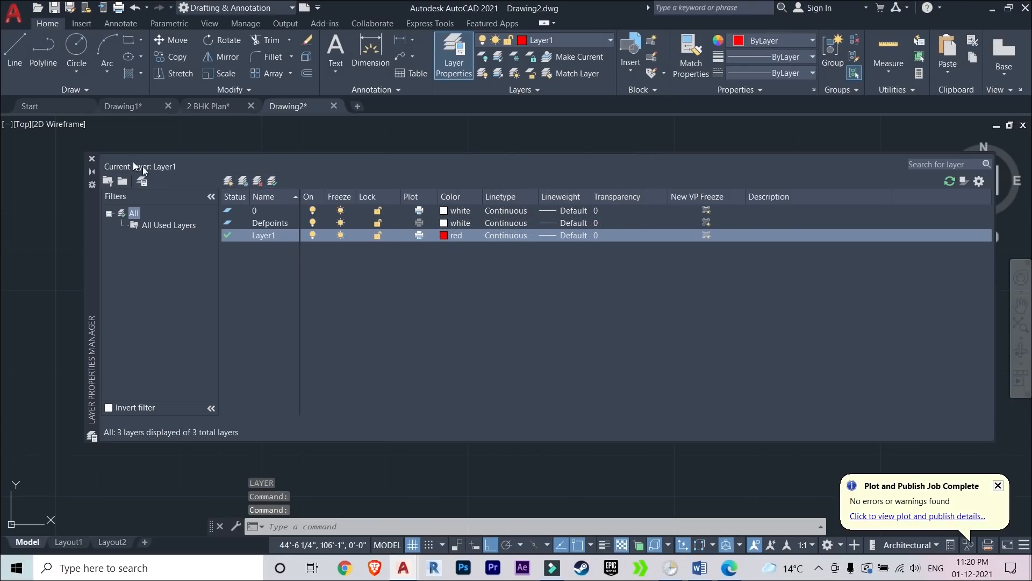
click(91, 159)
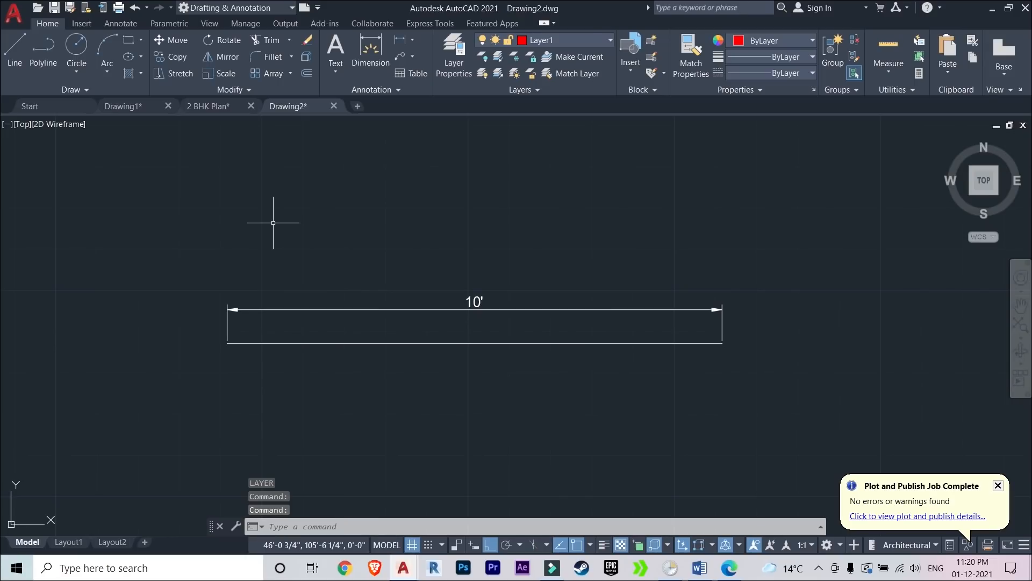
Draw four connected orthogonal lines on Layer1 around the dimensioned line, making the first segment above it about 11'-6" long
text(l)
key(Return)
click(217, 246)
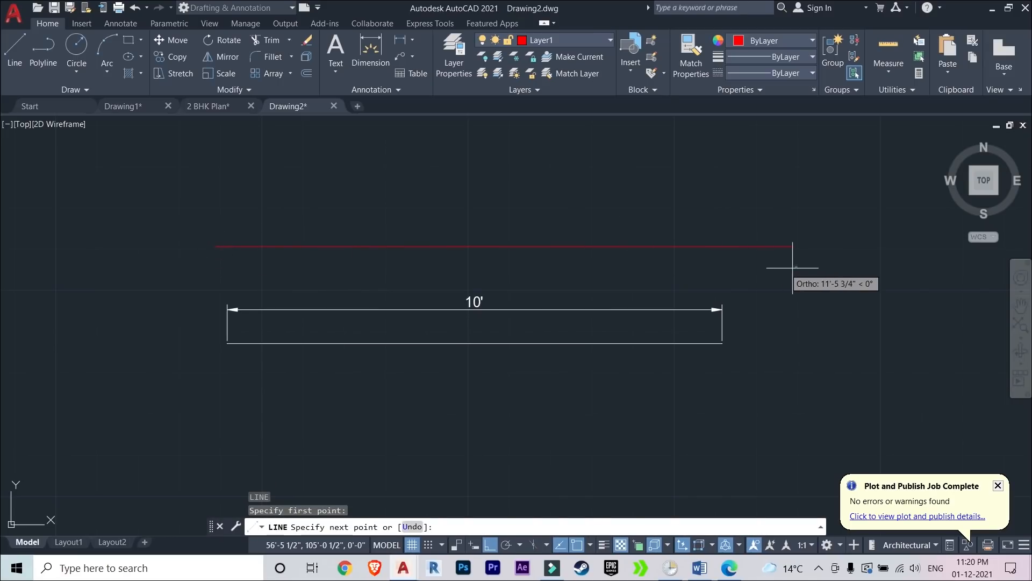
click(797, 247)
click(796, 422)
click(111, 422)
click(111, 208)
key(Escape)
click(769, 41)
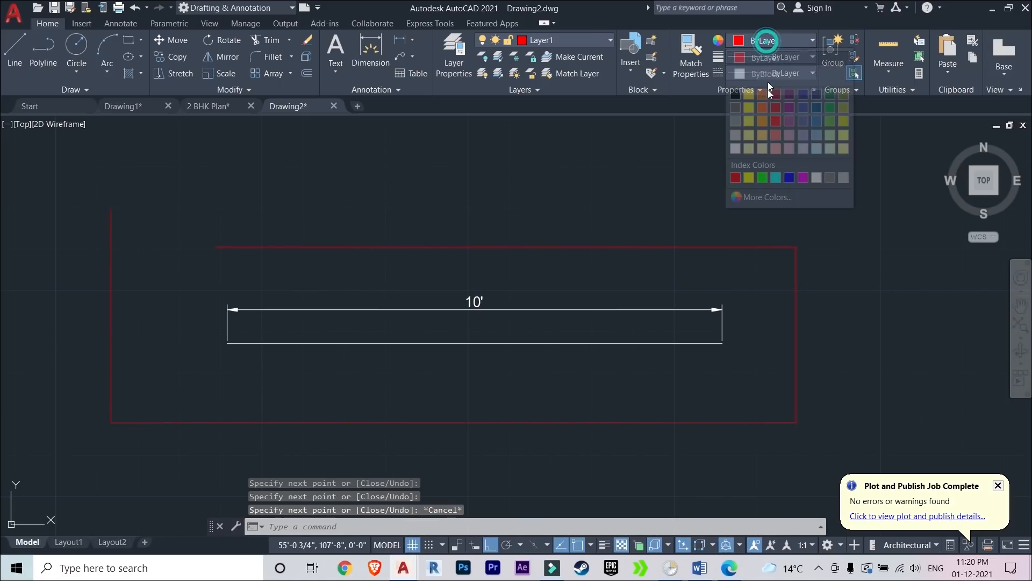
key(Escape)
click(747, 385)
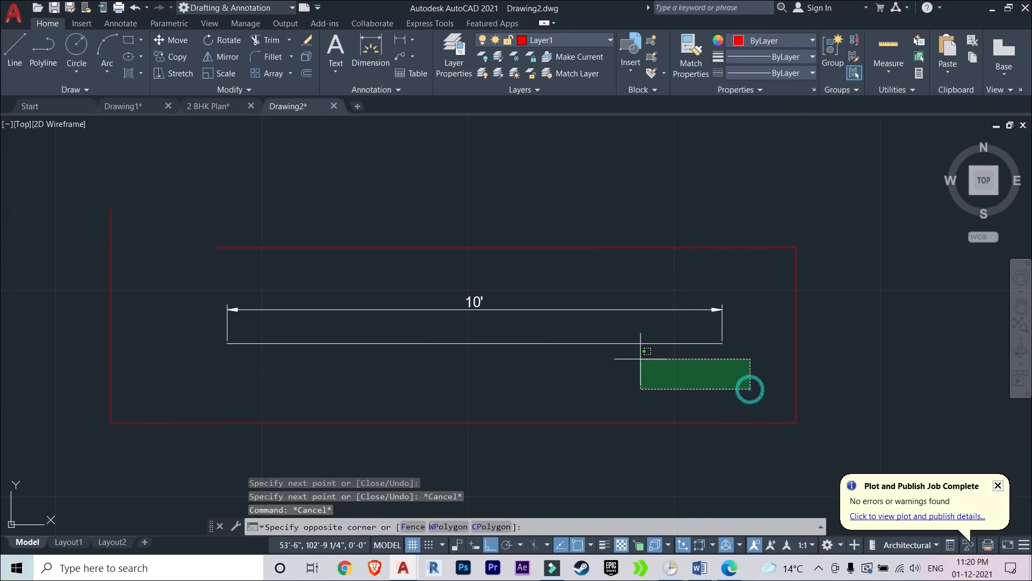
key(Escape)
click(583, 367)
click(460, 322)
click(784, 41)
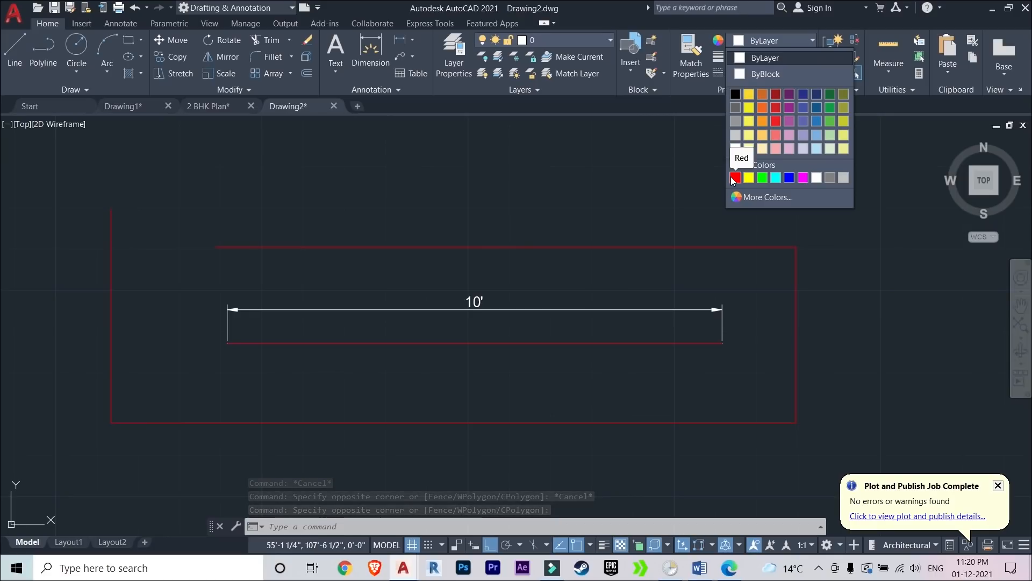
key(Escape)
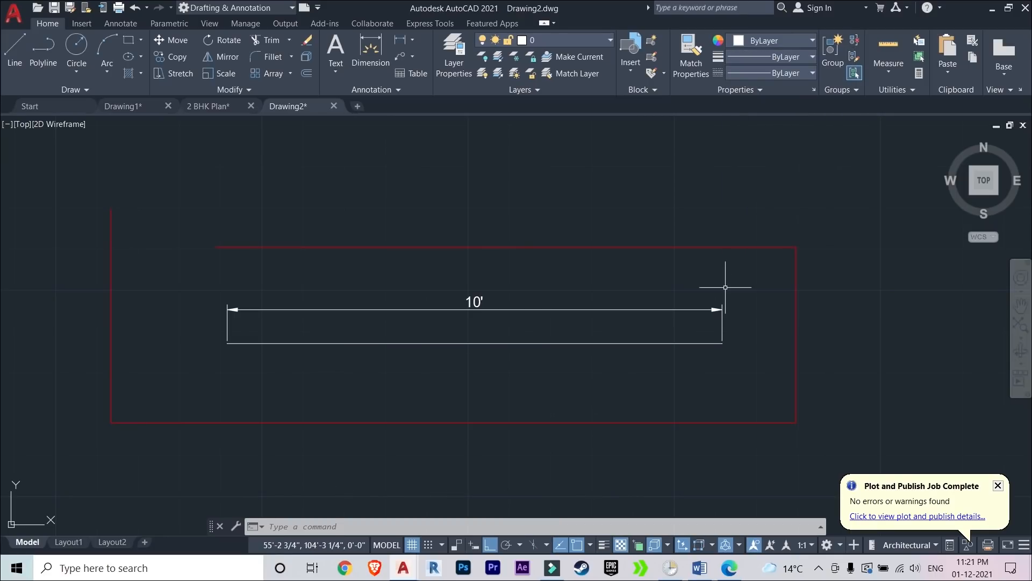
key(Escape)
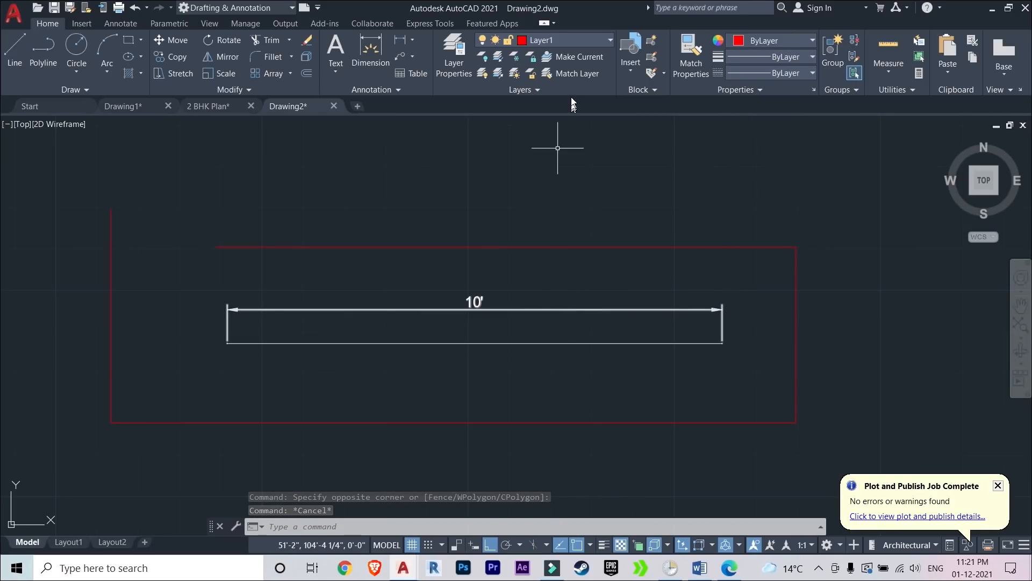
Make layer 0 the current layer and review the drawing's layers in the Layer Properties Manager
click(559, 41)
click(561, 55)
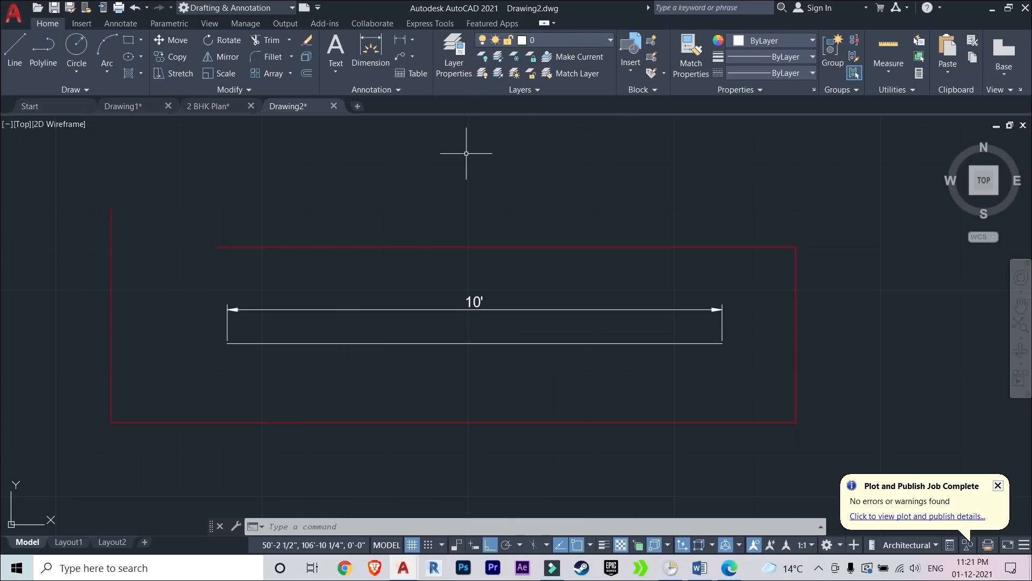
click(453, 60)
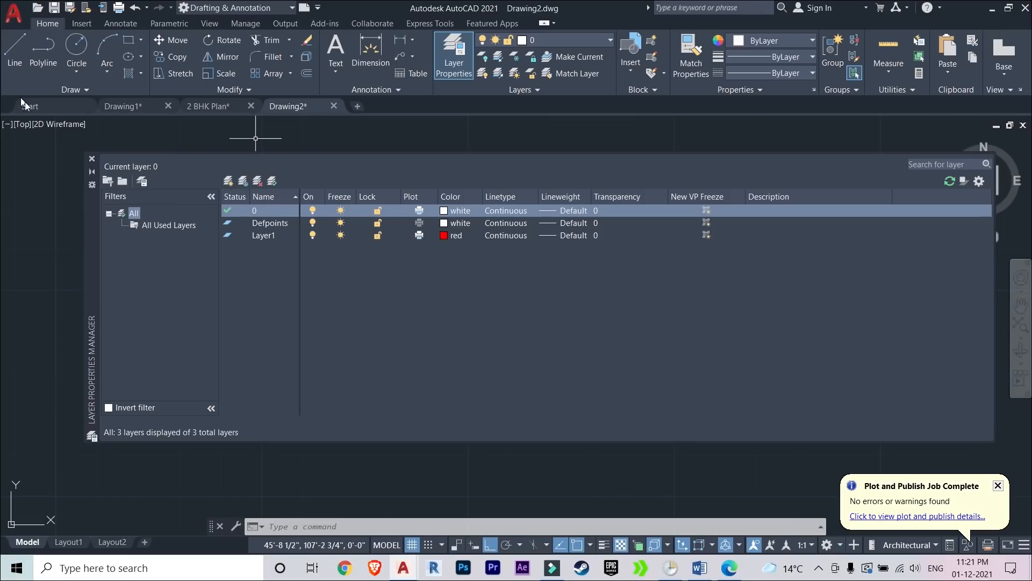
click(91, 161)
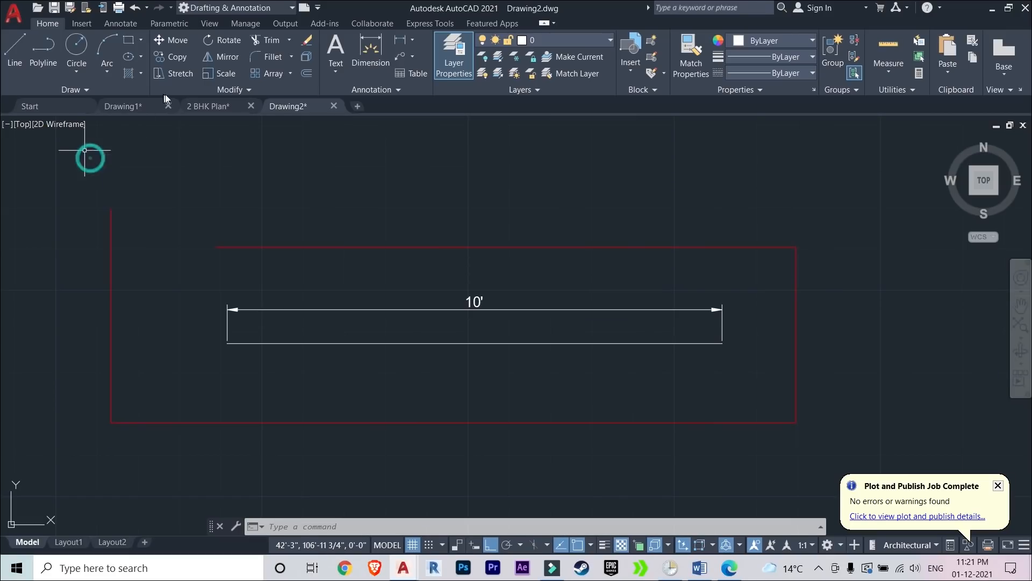
Open the recent house-plan drawing last opened on 28 November 2021 from the Start page
click(204, 106)
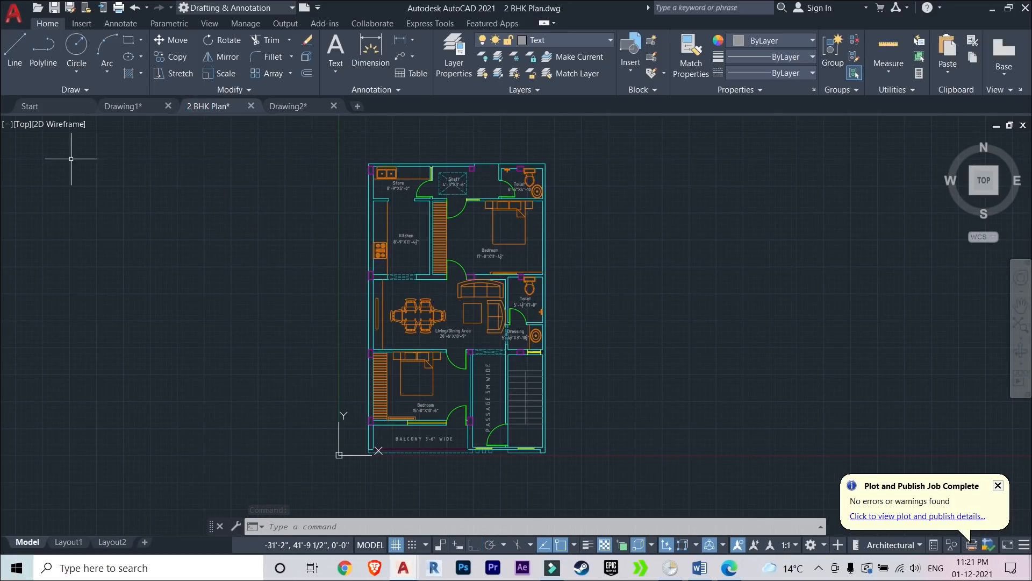
click(63, 106)
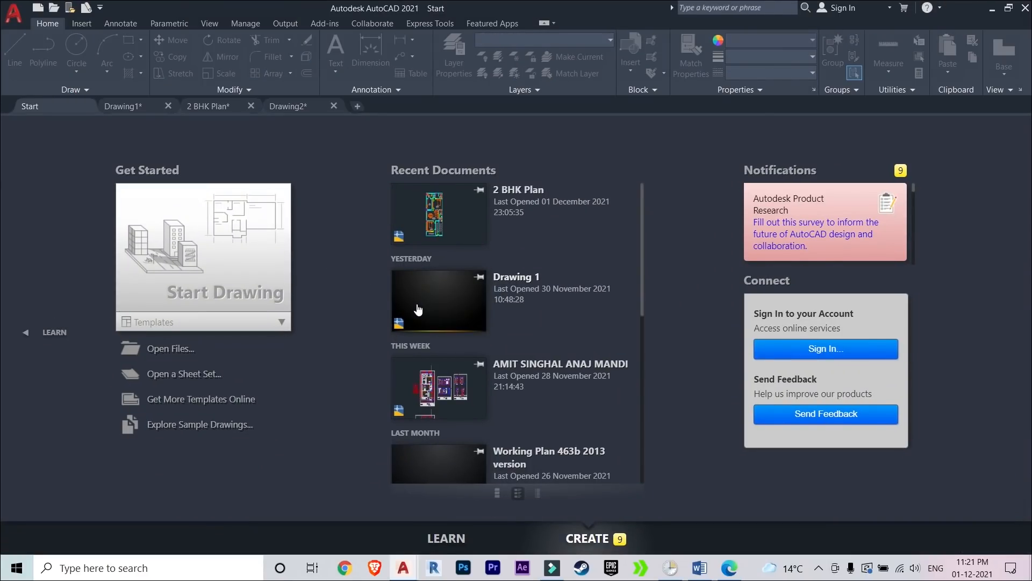
scroll(496, 229, down, 3)
scroll(492, 247, up, 1)
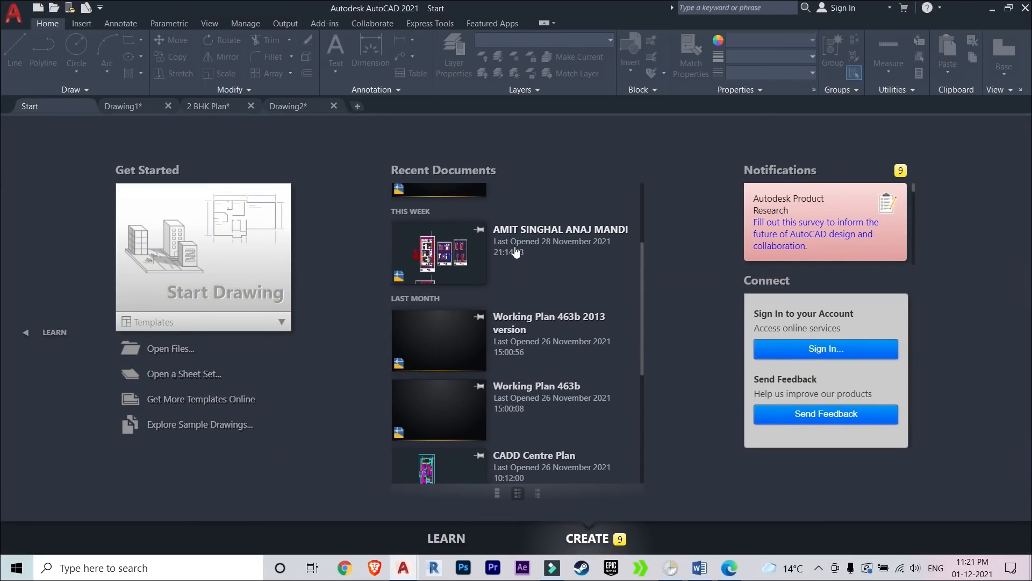
scroll(502, 312, down, 2)
scroll(502, 312, up, 2)
click(540, 243)
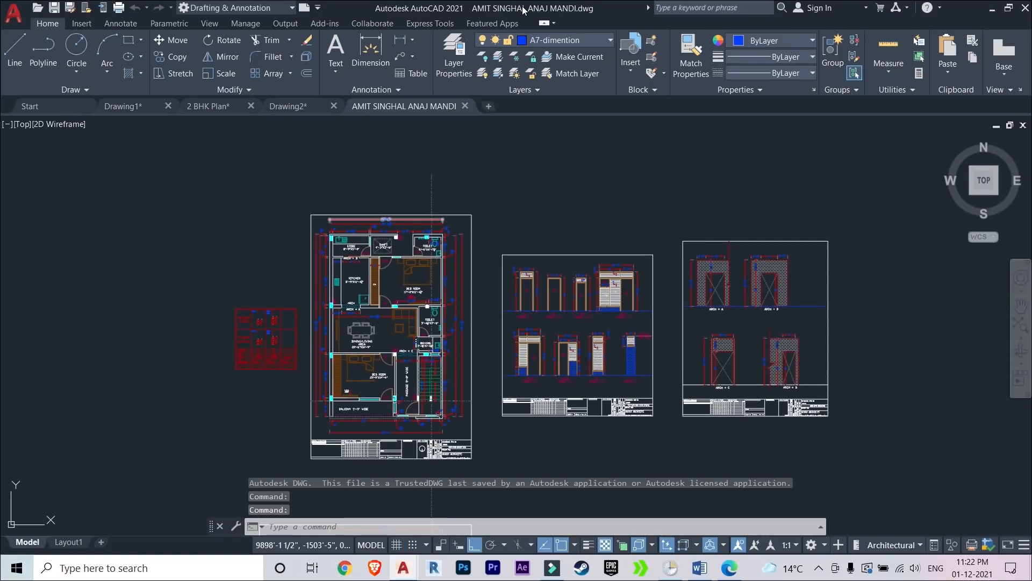
Review the layer names, colors, linetypes and lineweights used in the opened house-plan drawing
click(550, 46)
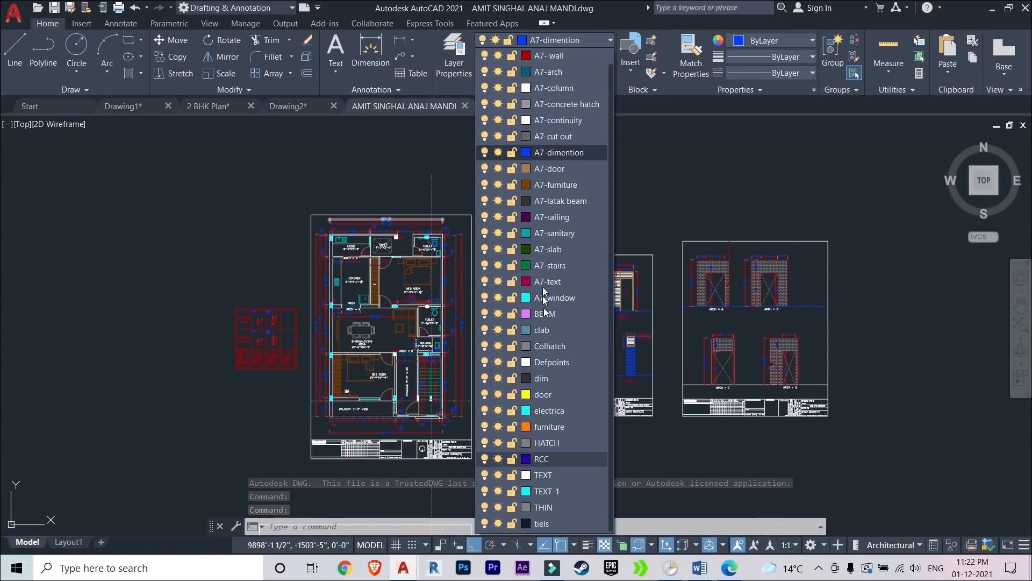
scroll(535, 232, up, 1)
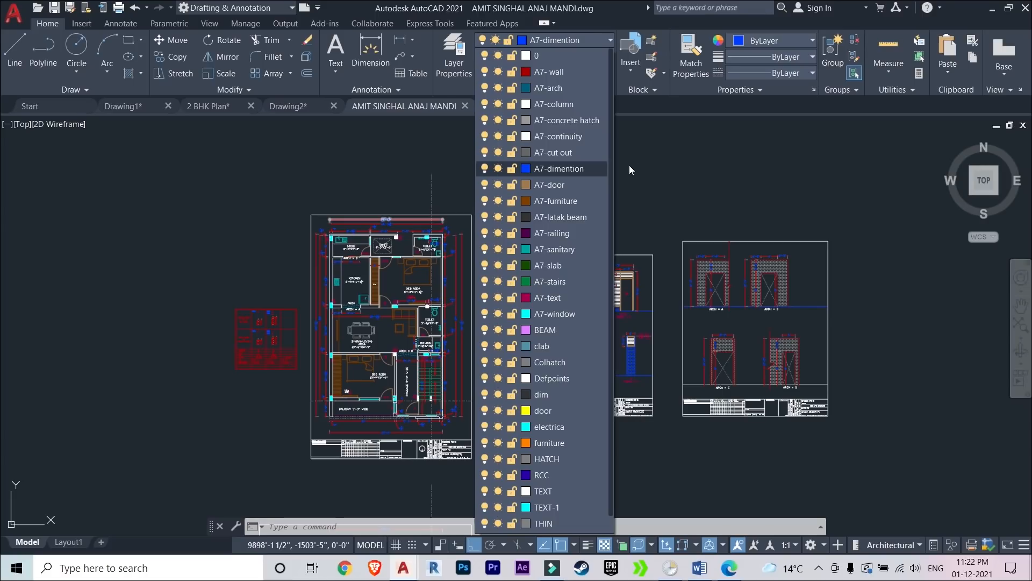
click(673, 165)
click(571, 41)
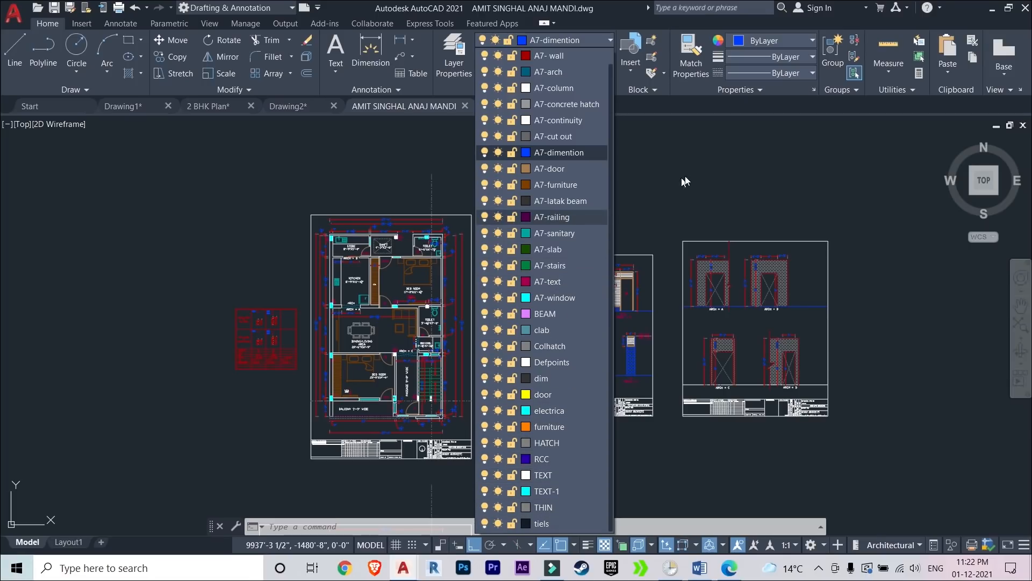
click(701, 164)
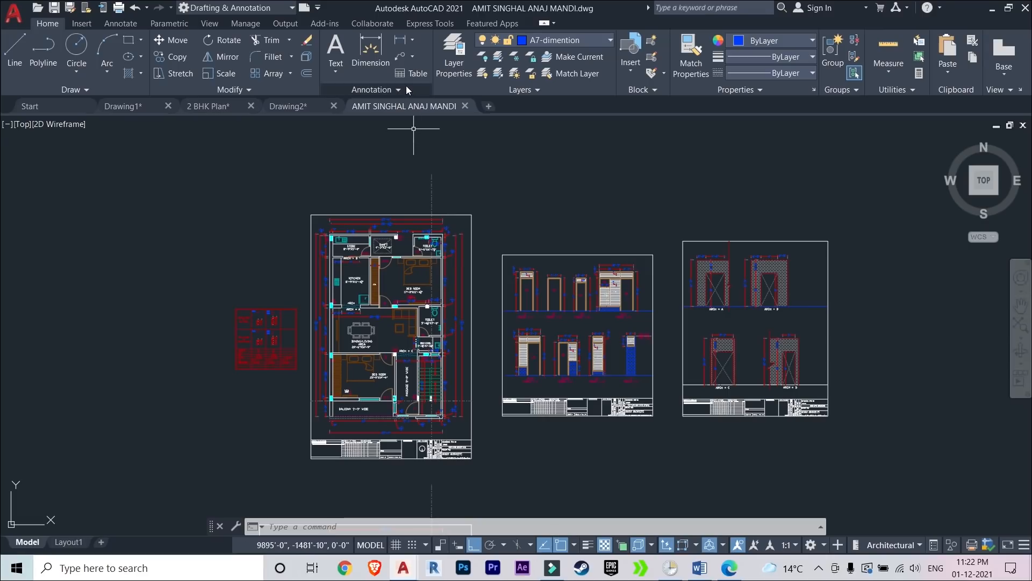
click(454, 56)
scroll(376, 307, down, 5)
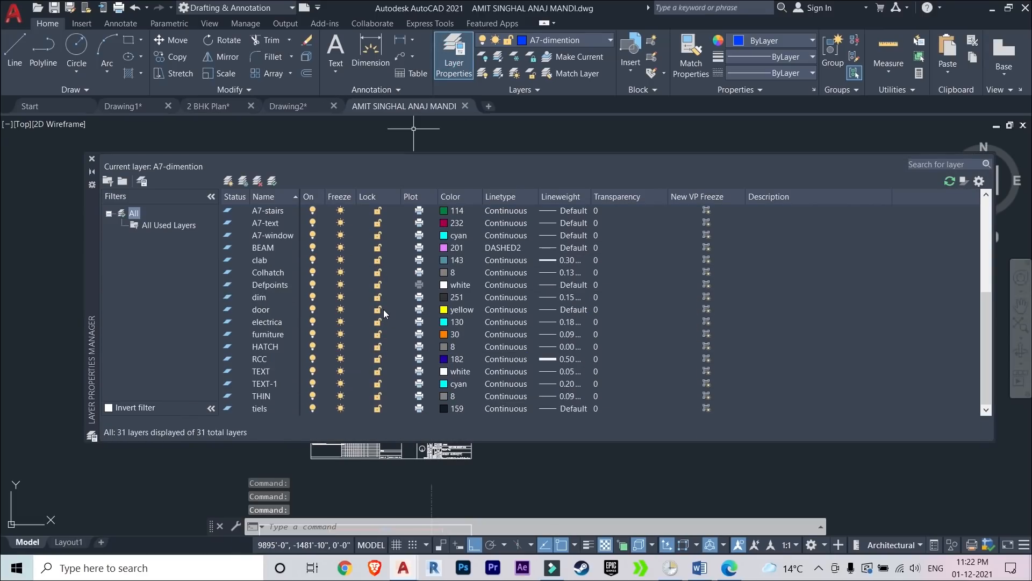
click(91, 159)
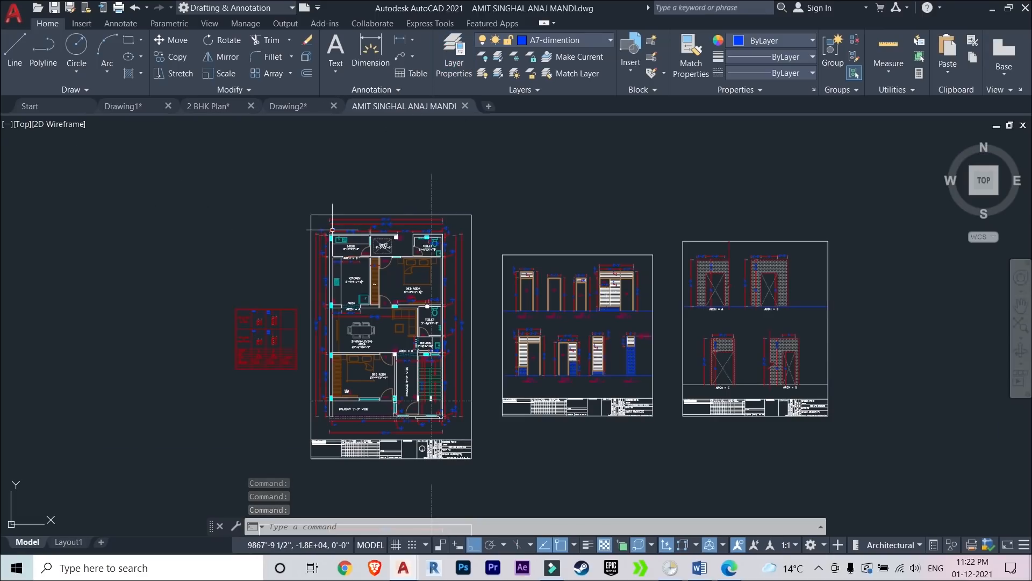
Leave the house-plan drawing for the blank Drawing3 and examine the Snap and Grid options in its Drafting Settings
click(293, 107)
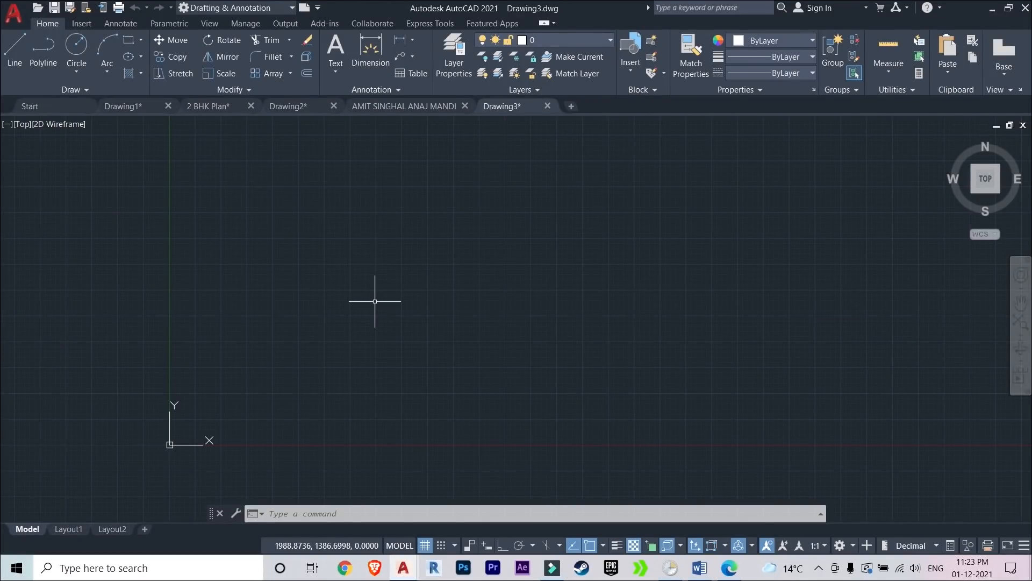
text(ds)
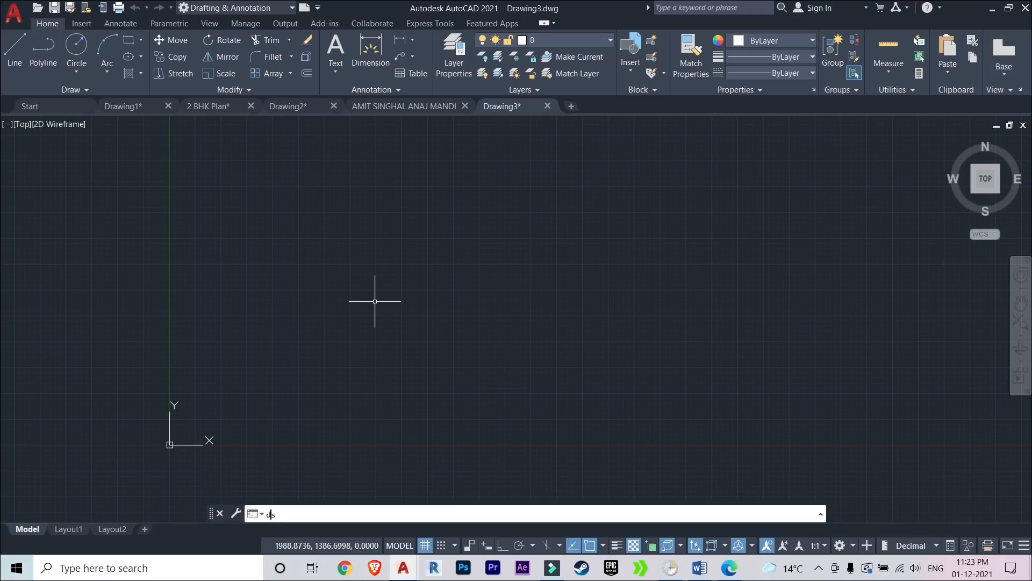
key(Return)
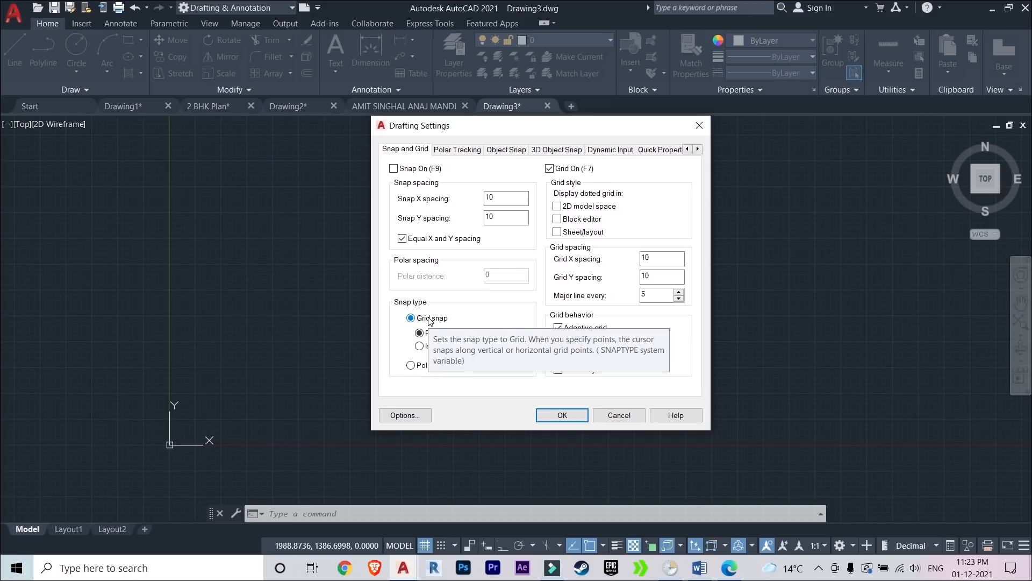
mouse_move(444, 239)
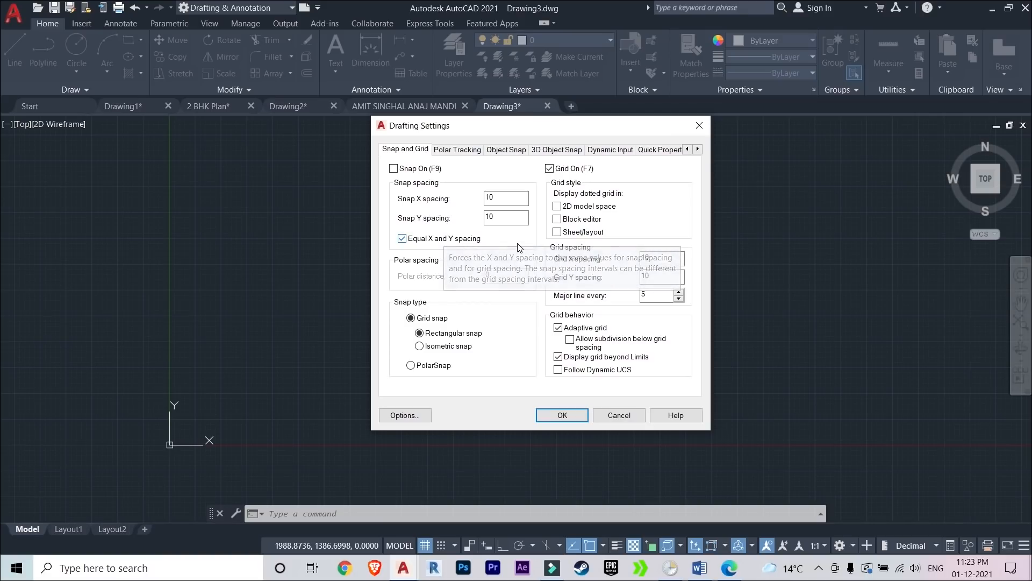
mouse_move(519, 248)
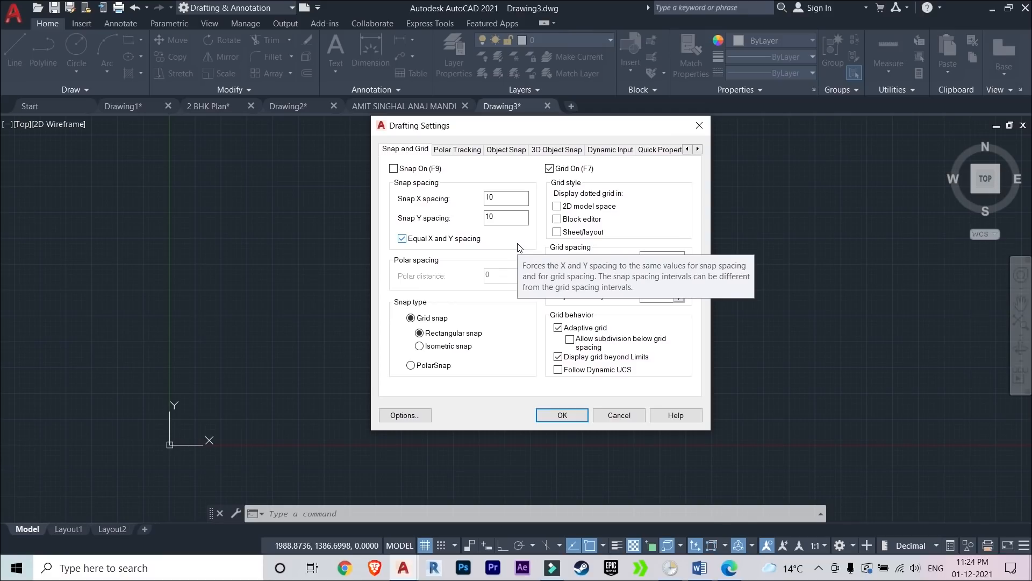
click(699, 125)
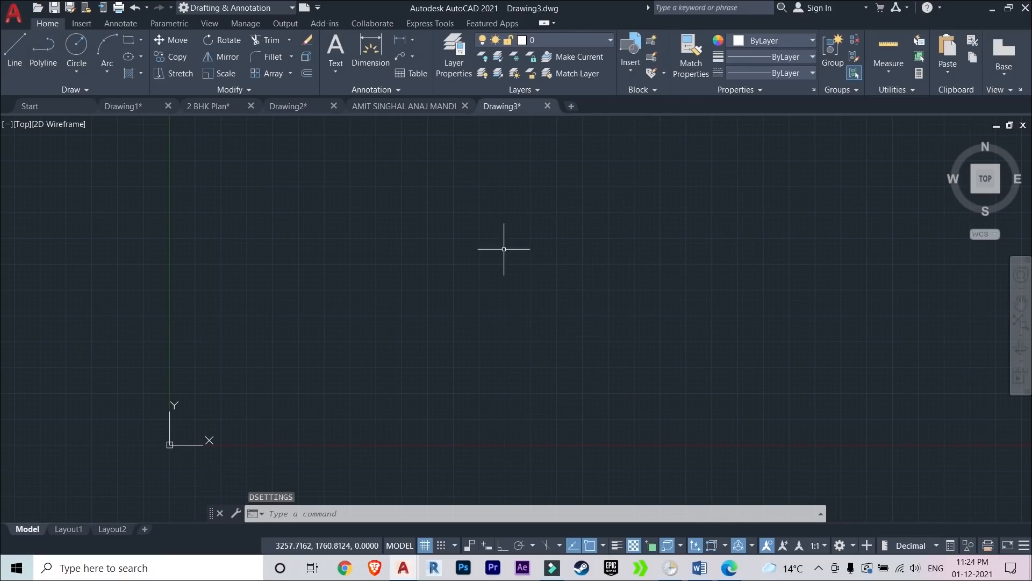
Review the Polar Tracking, Object Snap, 3D Object Snap, Dynamic Input and Quick Properties options in Drafting Settings
scroll(383, 245, up, 2)
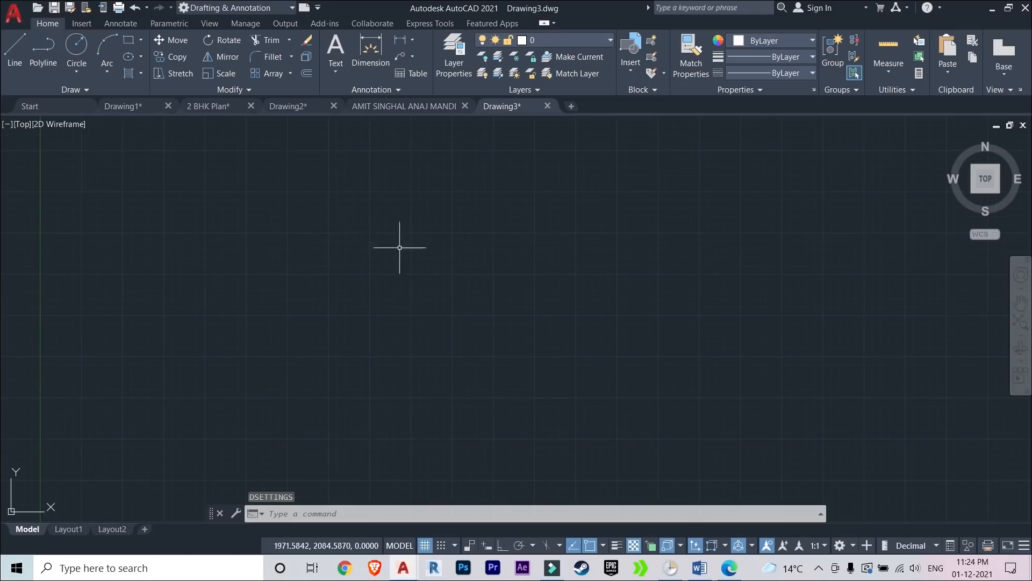
scroll(468, 240, down, 1)
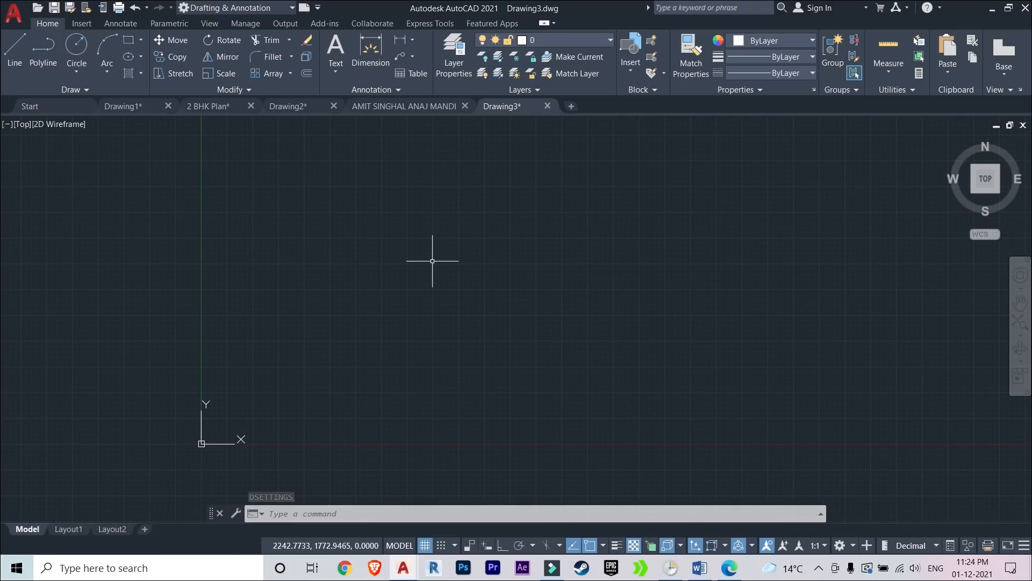
text(DS)
key(Return)
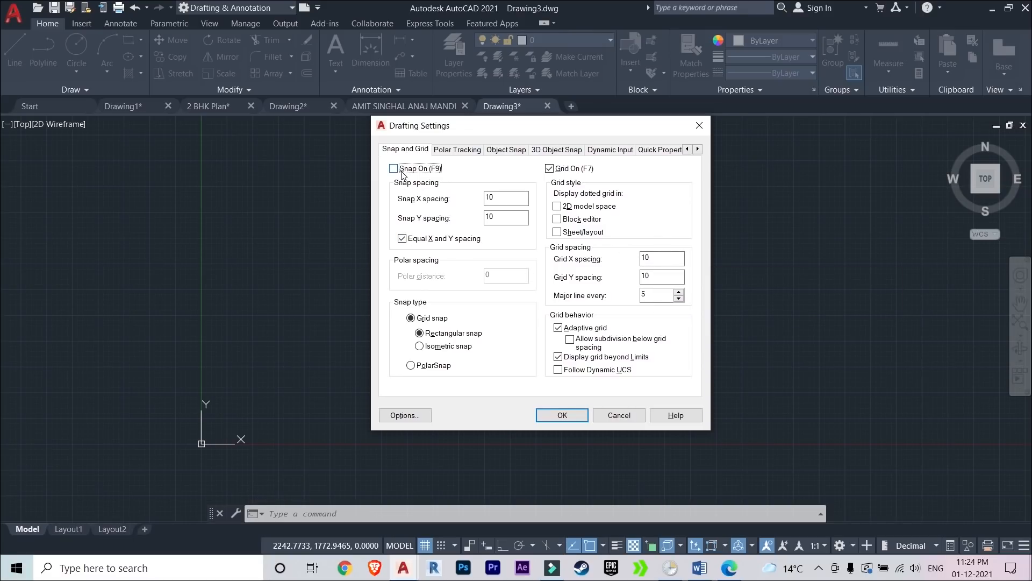
click(460, 150)
click(506, 150)
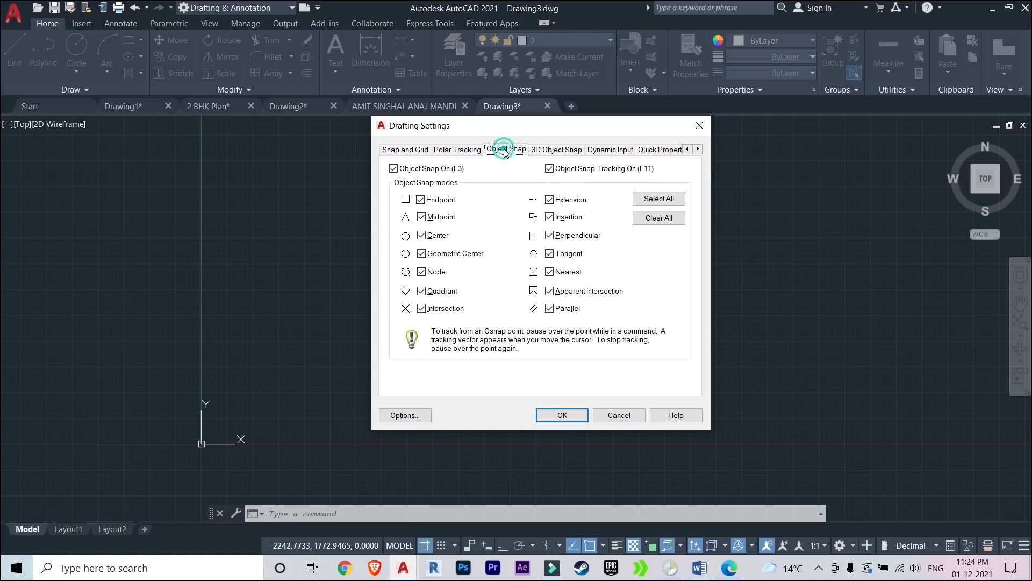
click(556, 150)
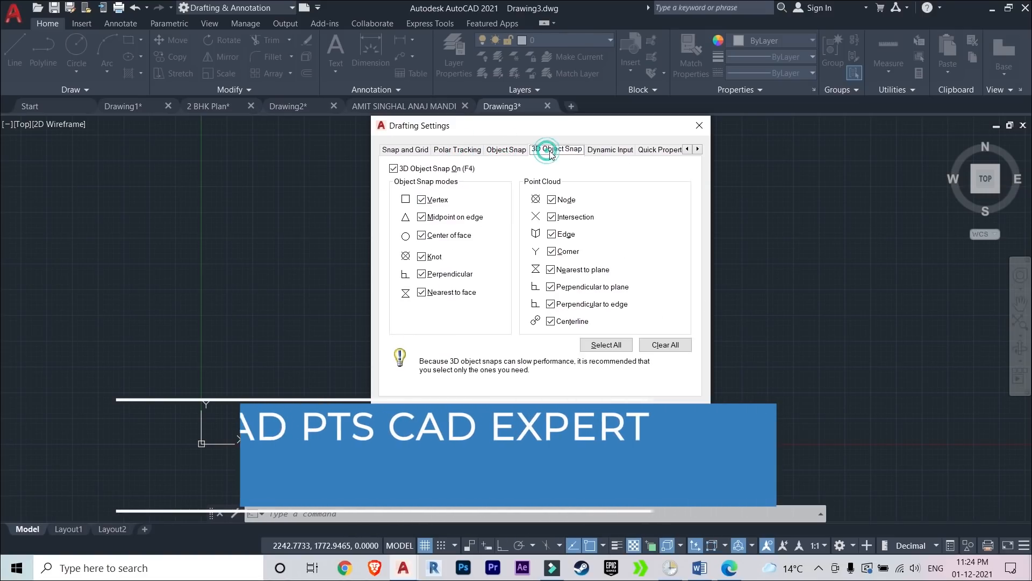
click(606, 150)
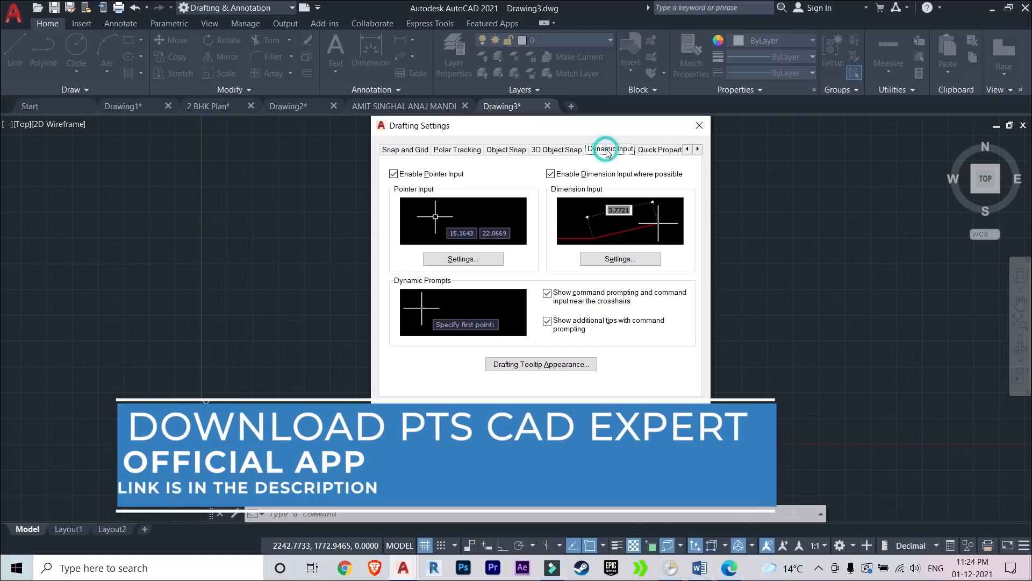
click(668, 150)
click(417, 151)
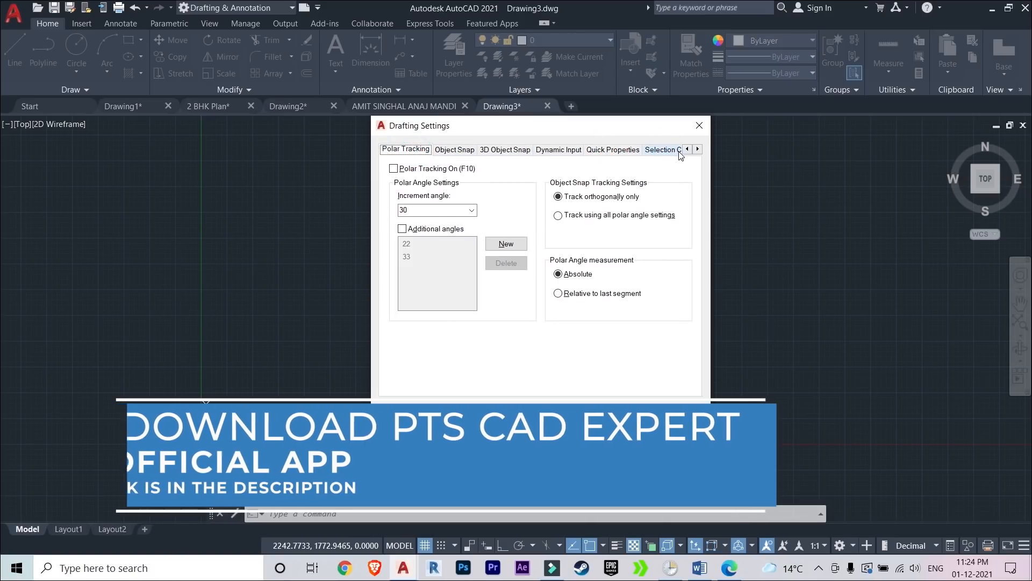
Return to the Snap and Grid settings, try Isometric snap, and switch back to Rectangular snap
click(687, 149)
click(406, 150)
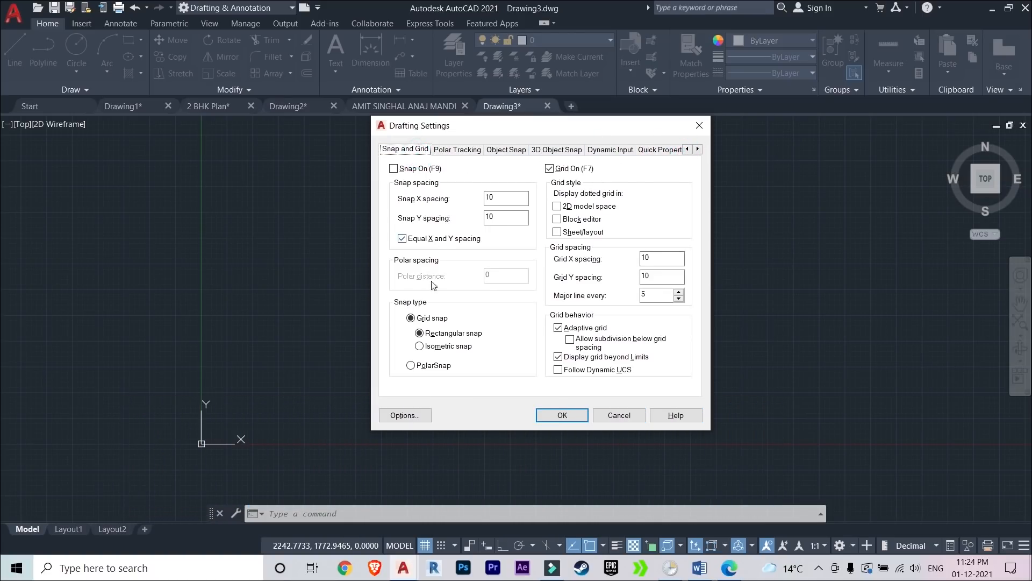
click(454, 348)
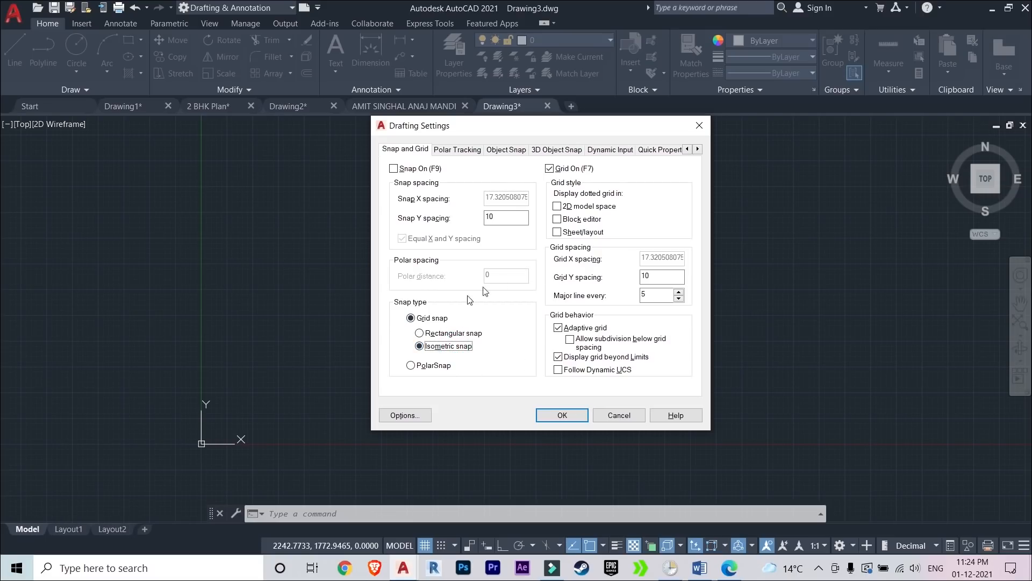
click(444, 334)
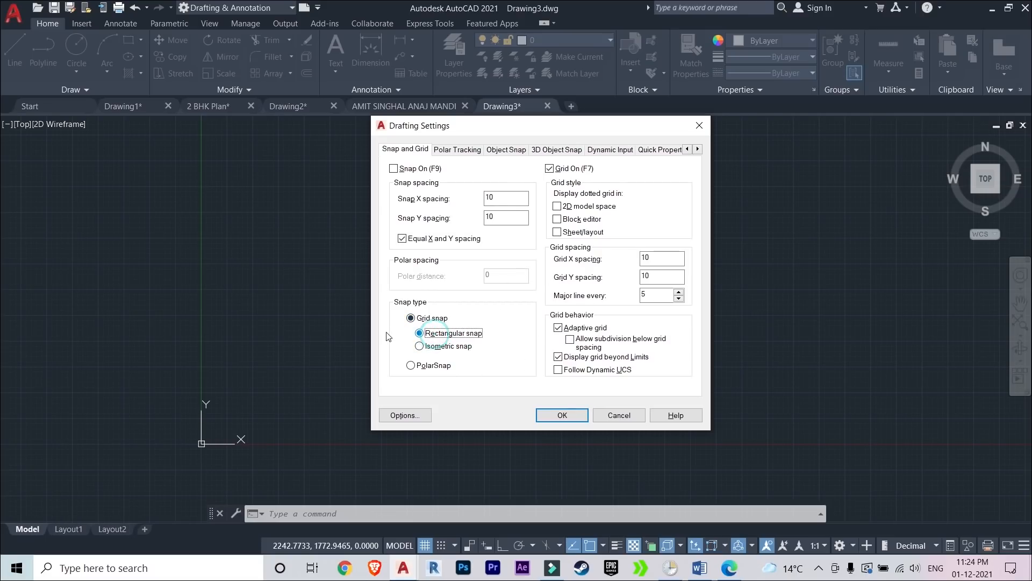
Apply Isometric snap to Drawing3 to compare the grid, and restore Rectangular snap in Drafting Settings
click(453, 349)
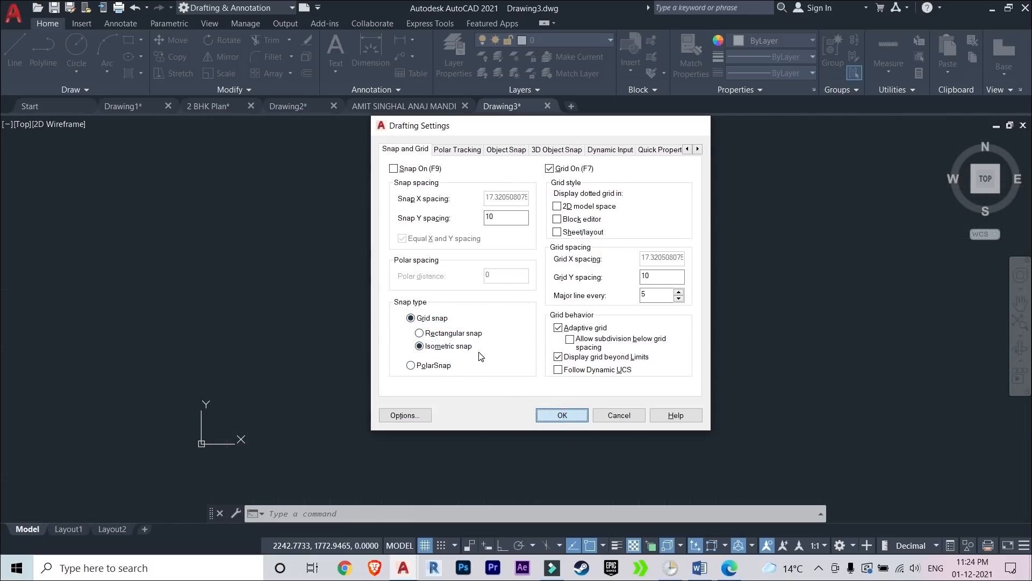
click(562, 415)
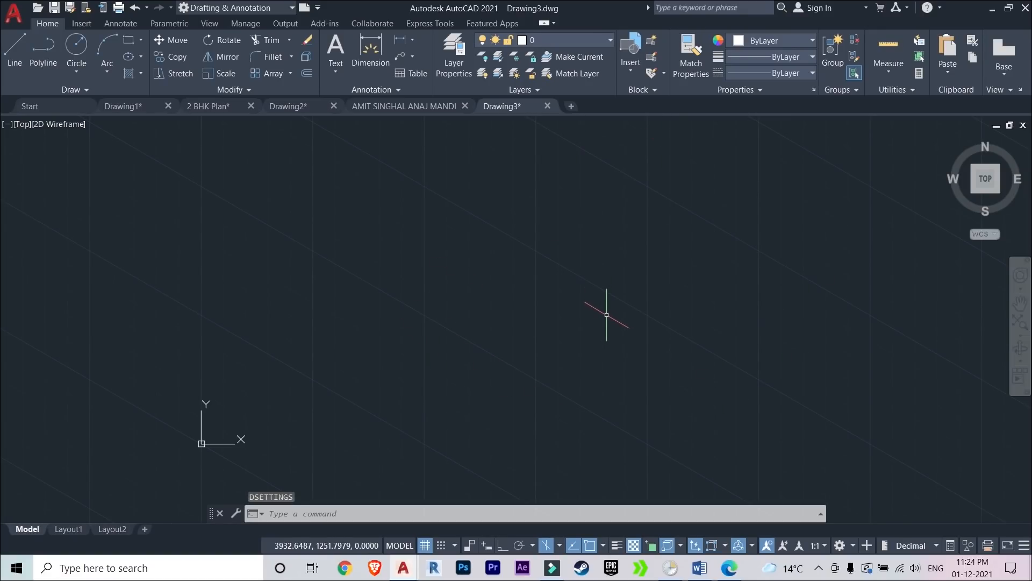
text(ds)
key(Return)
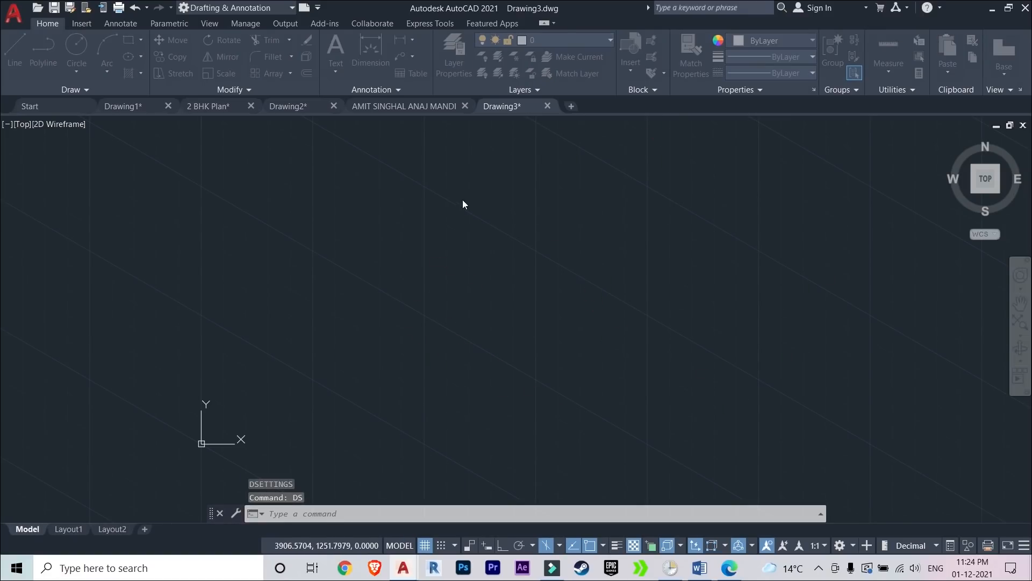
click(419, 333)
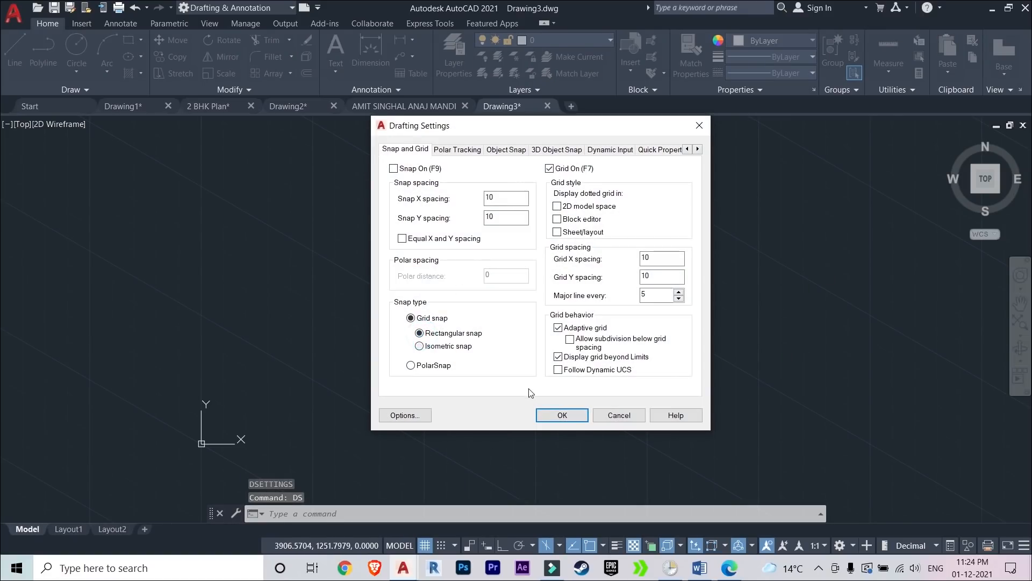
click(559, 417)
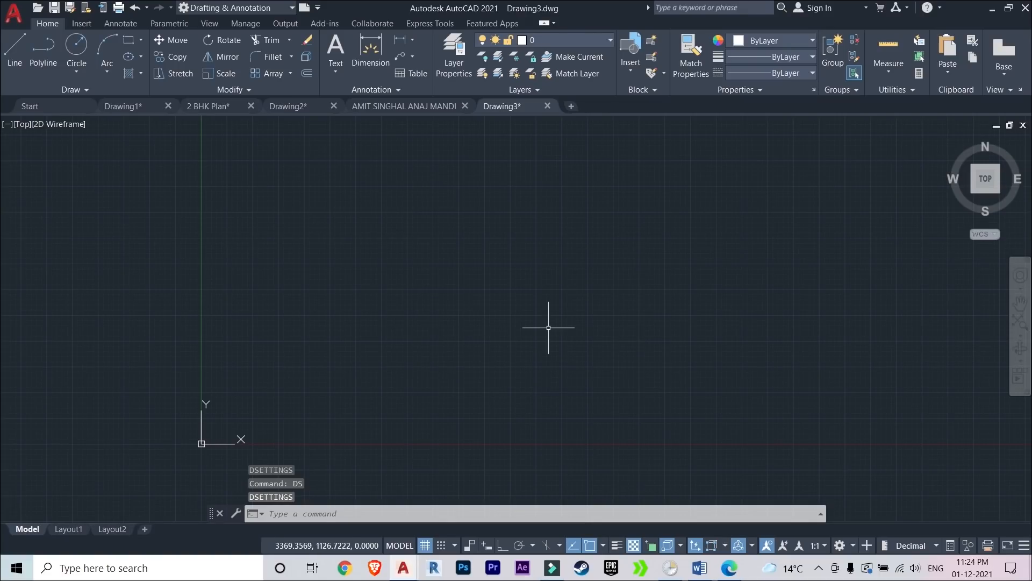
Turn the drawing grid off through Drafting Settings and turn it back on
text(ds)
key(Return)
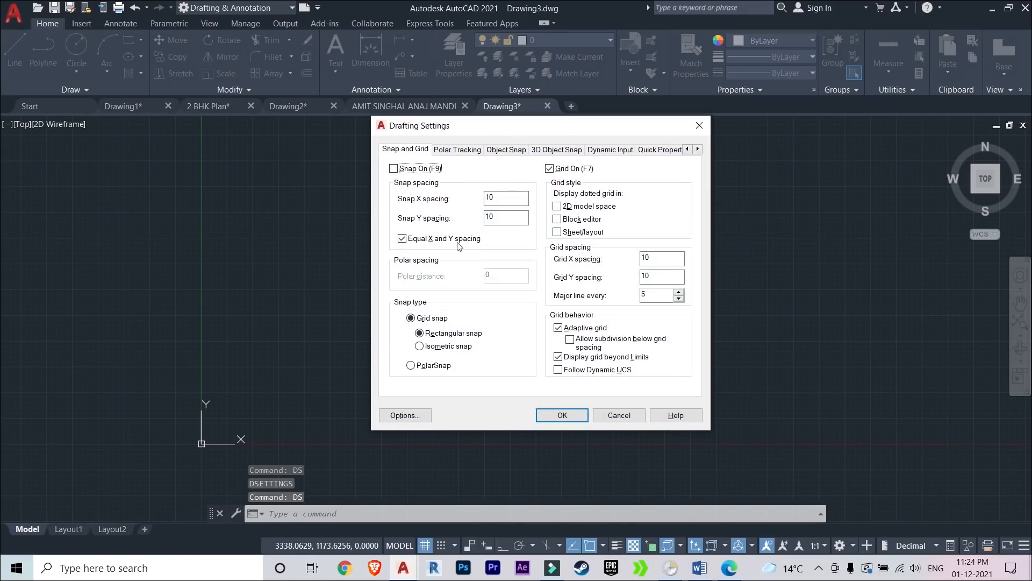
click(549, 169)
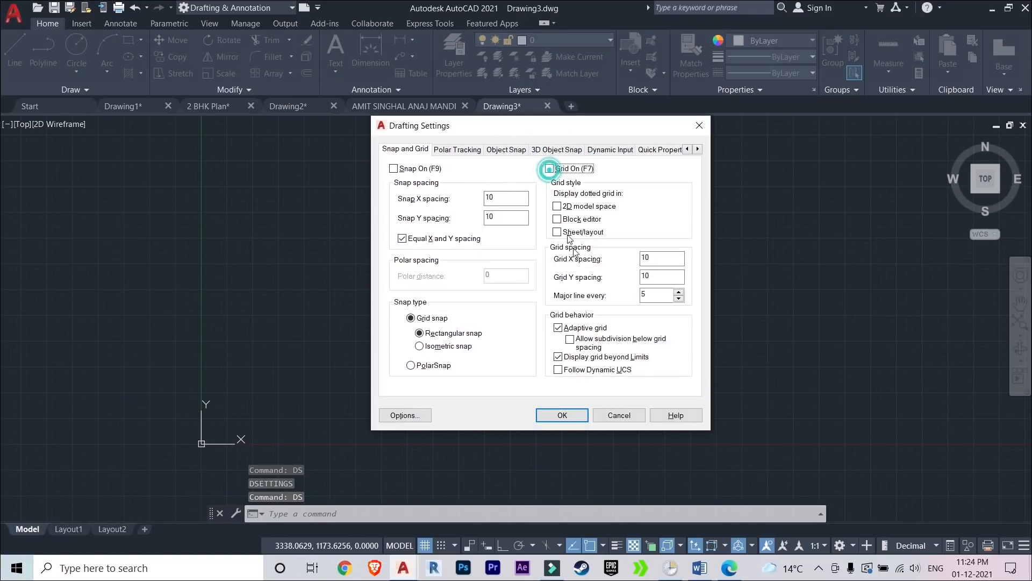
click(565, 416)
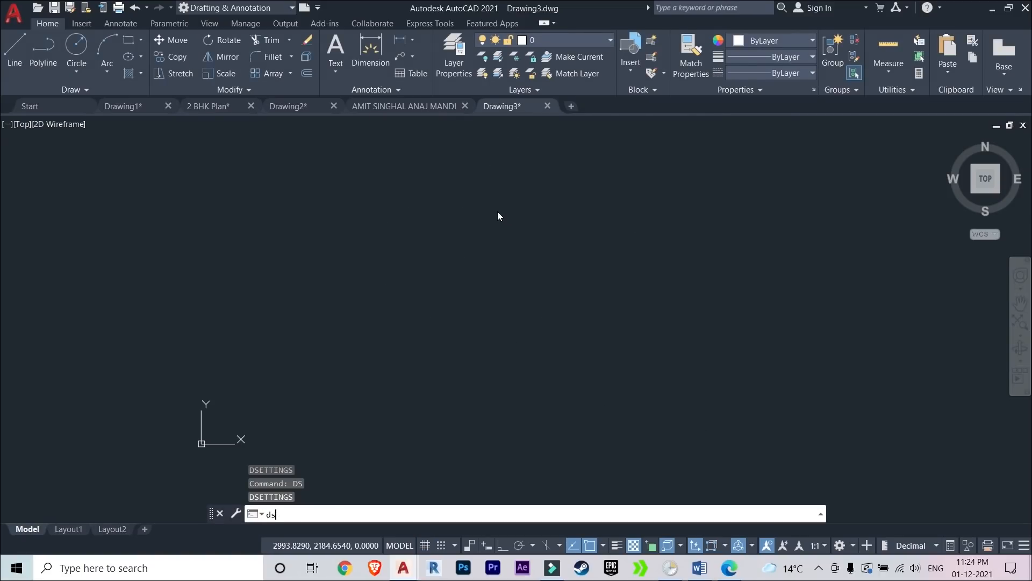
key(Return)
click(547, 169)
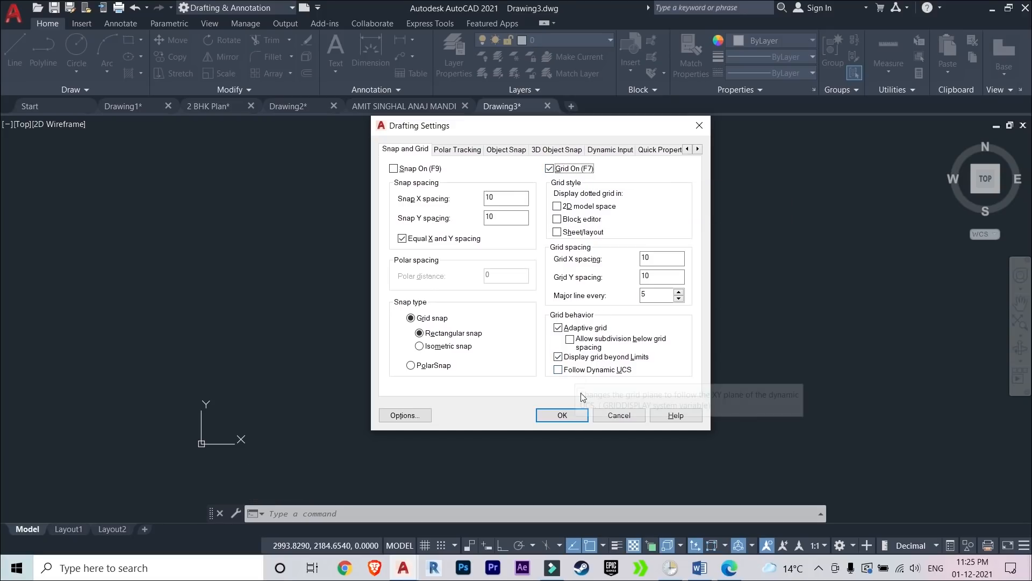
click(562, 415)
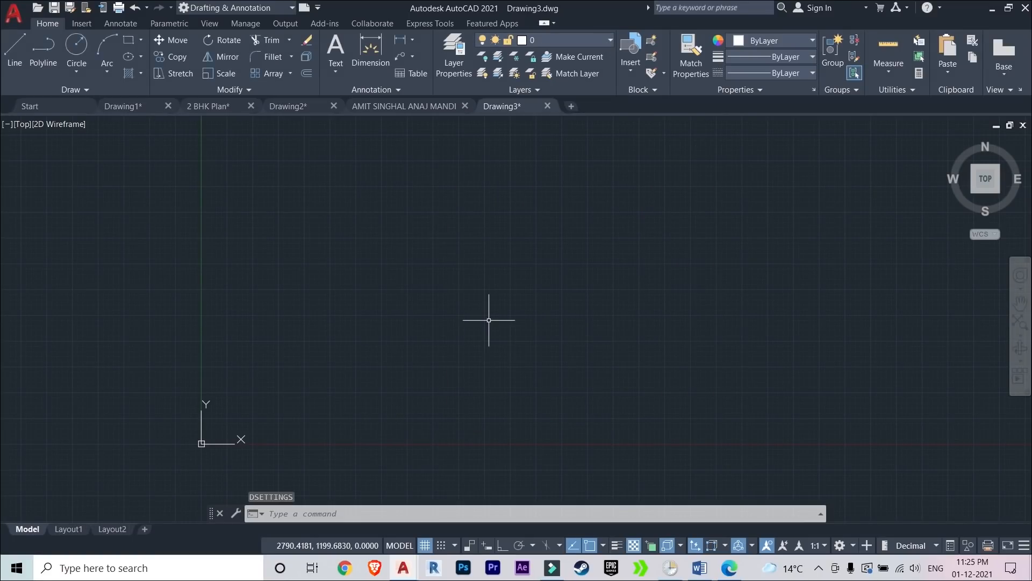
Open the program Options from Drafting Settings and look through every category from Files and Display to Selection and Profiles
text(ds)
key(Return)
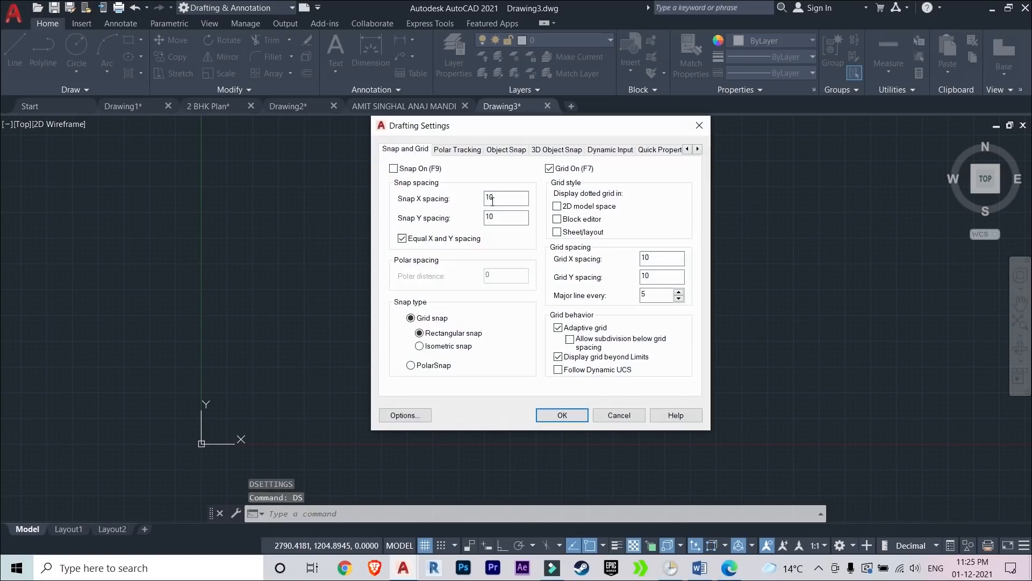
click(406, 415)
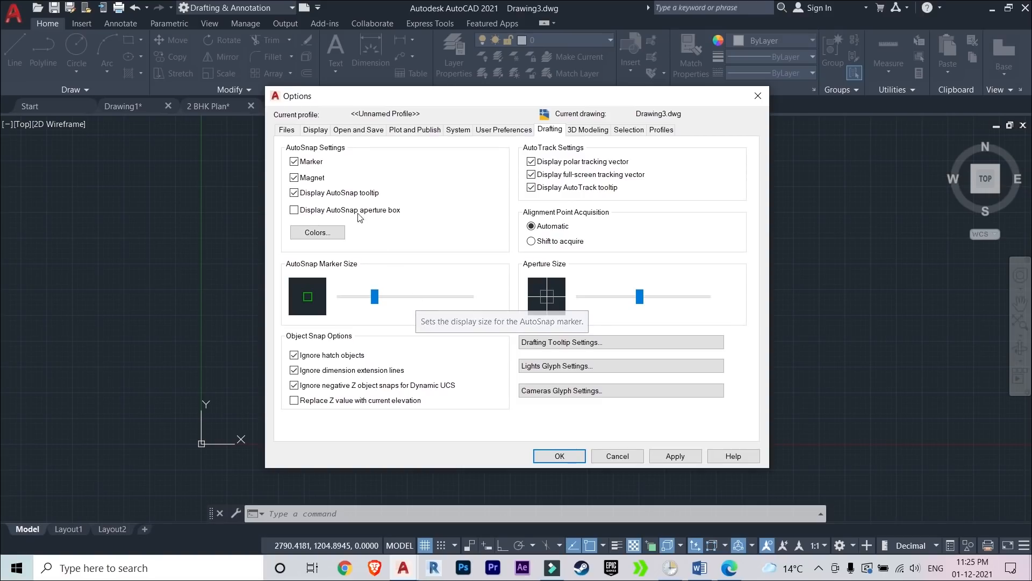
click(288, 133)
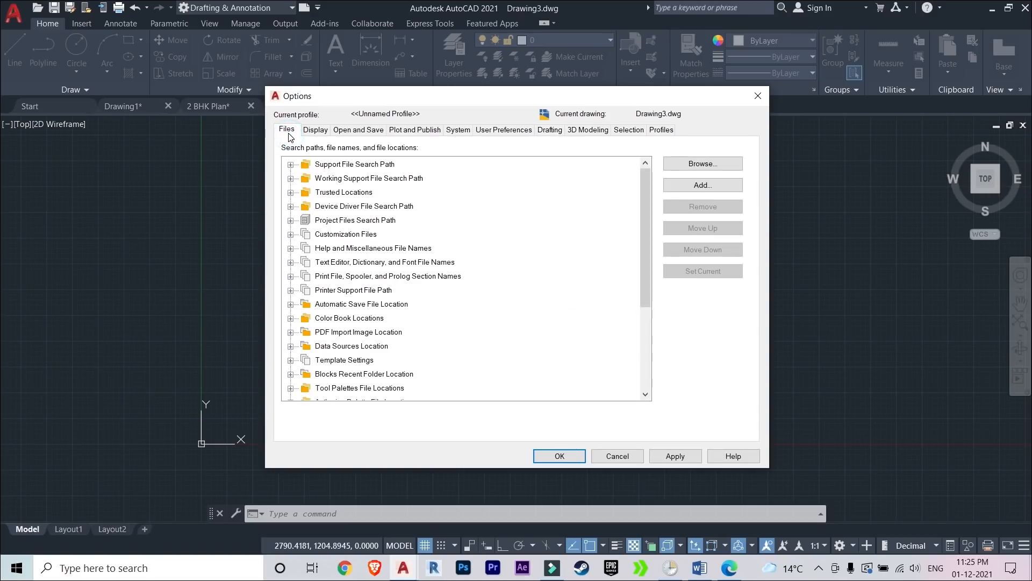
click(314, 132)
click(353, 132)
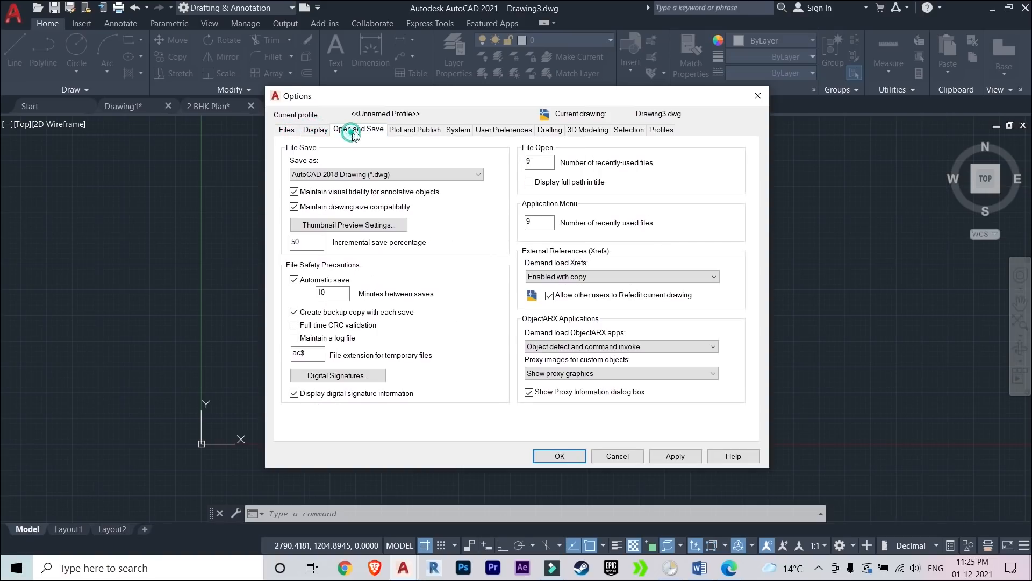
click(414, 131)
click(458, 130)
click(518, 132)
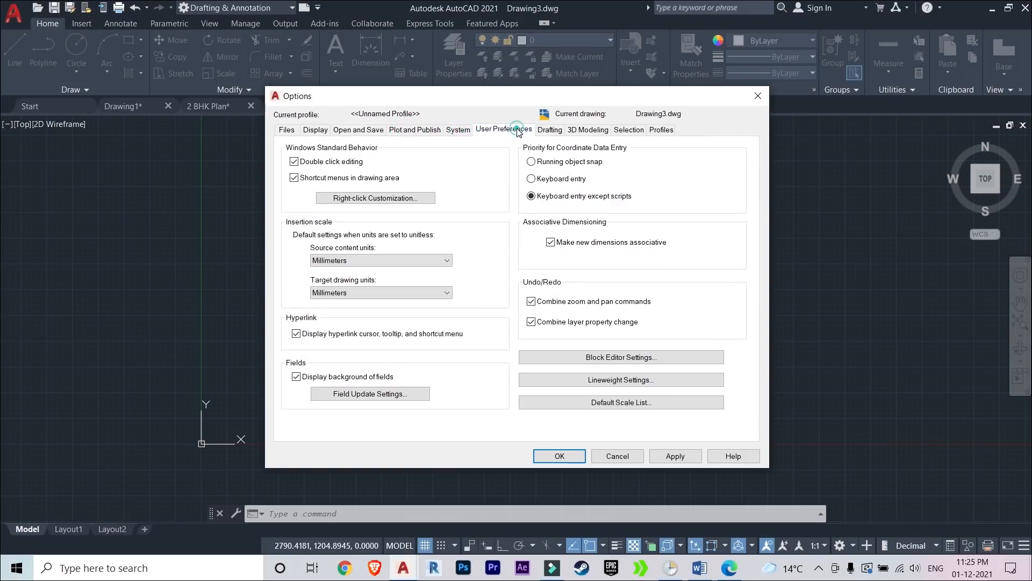
click(550, 130)
click(582, 130)
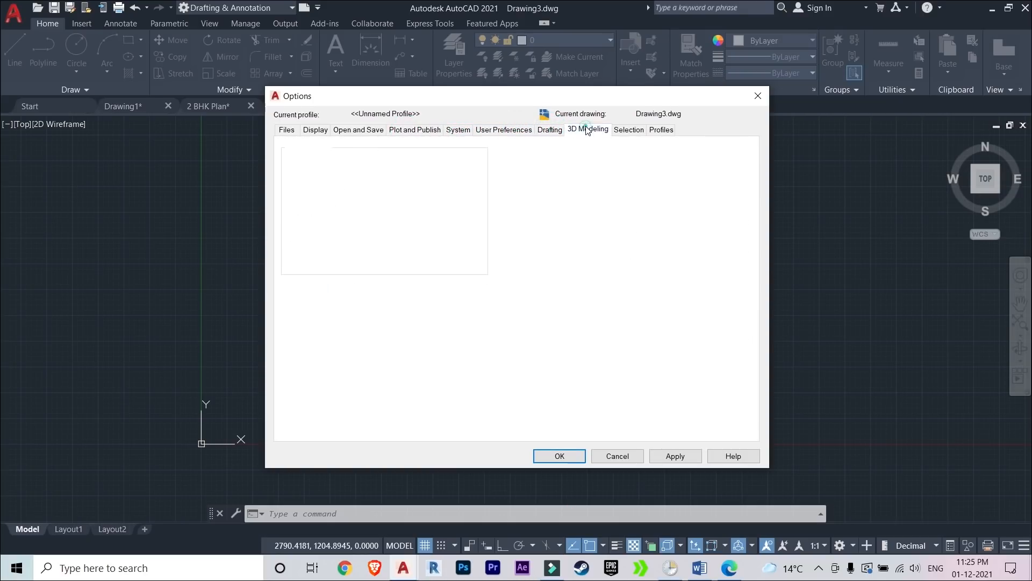
click(630, 130)
click(656, 132)
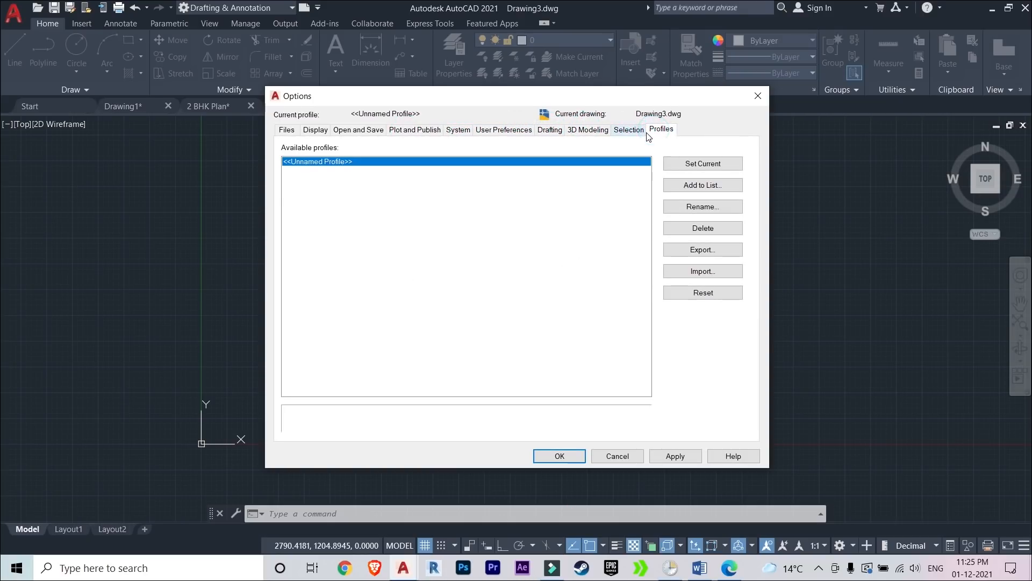
Review the Selection, 3D Modeling and Drafting settings in Options once more
click(630, 131)
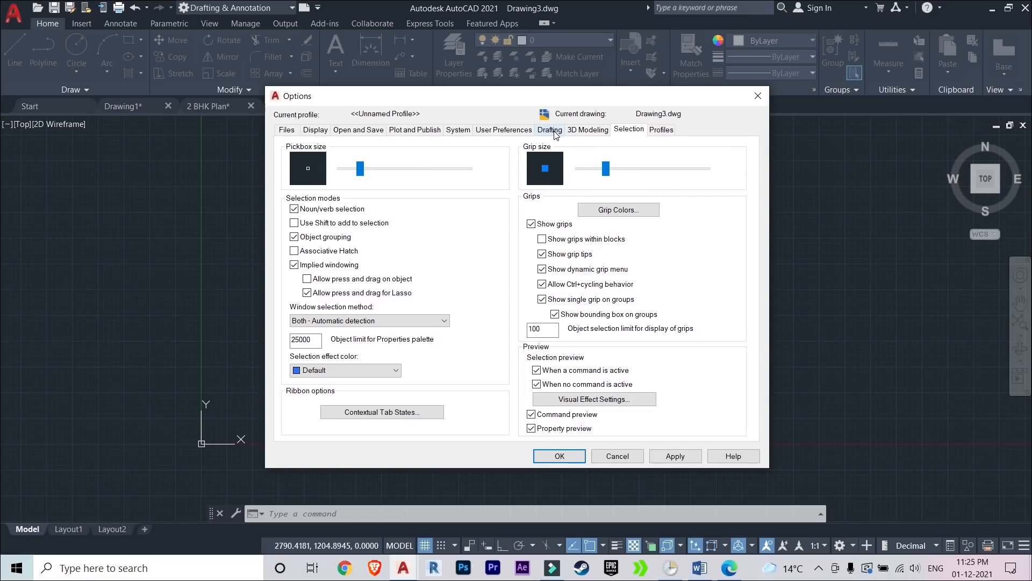
click(580, 131)
click(546, 131)
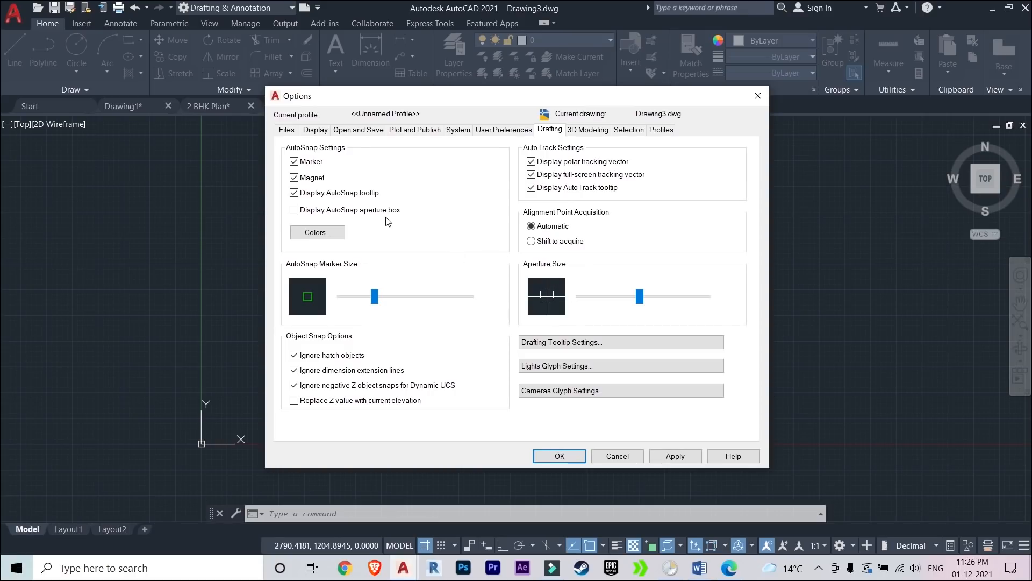
Examine the Display options and the Drawing Window Colors elements, and cancel out of Options and Drafting Settings
click(306, 129)
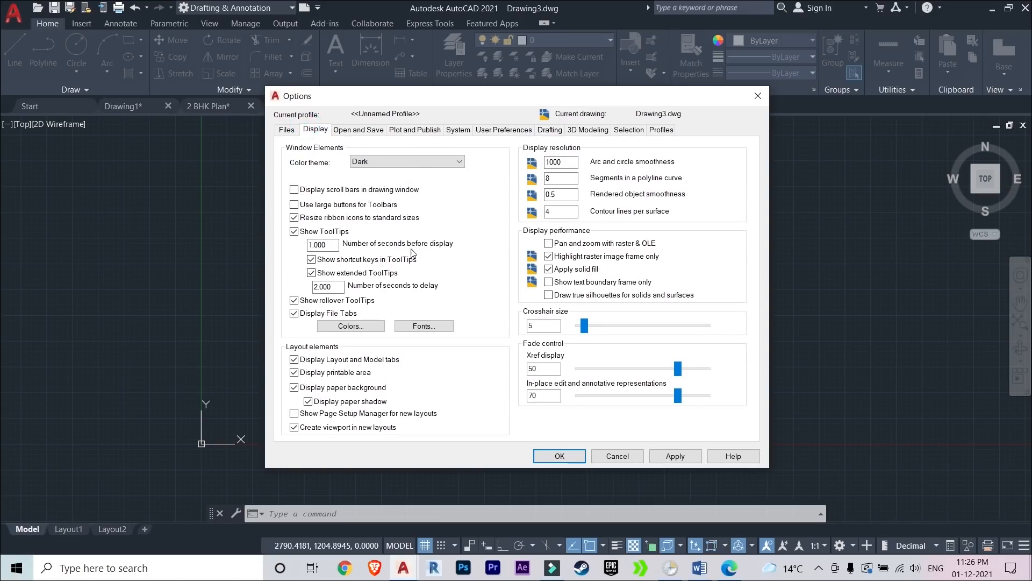
click(360, 327)
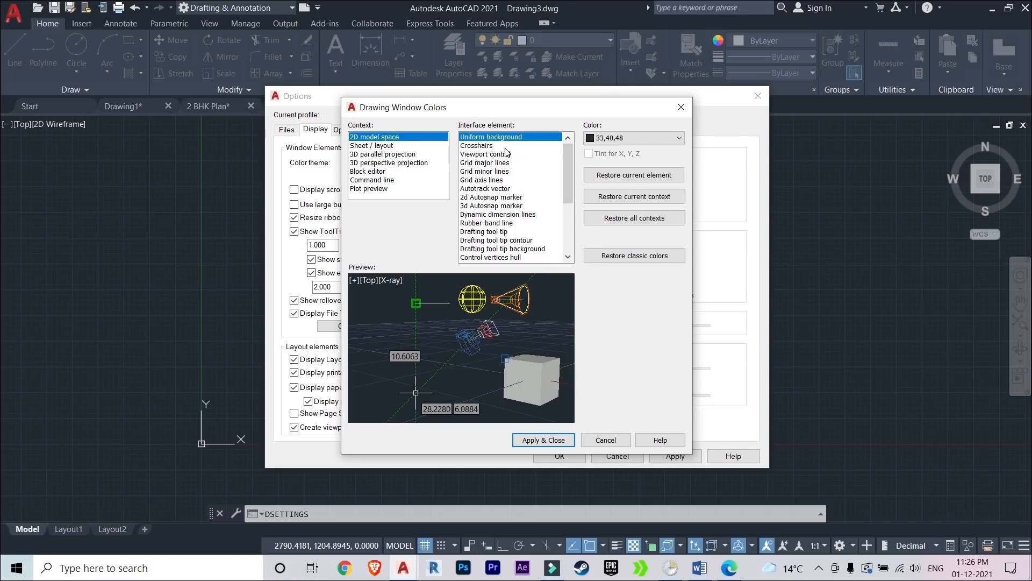
scroll(500, 200, down, 4)
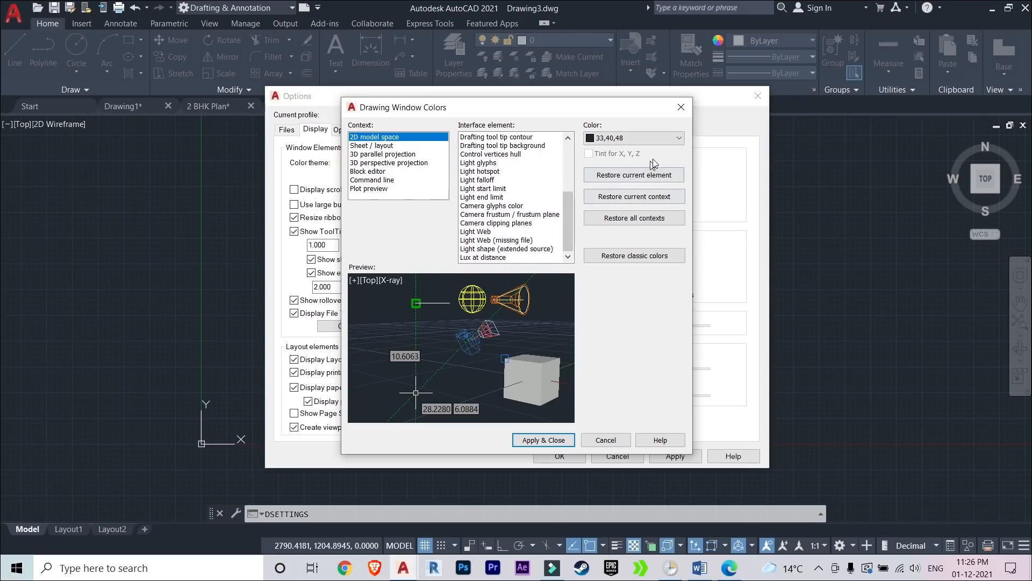
click(673, 108)
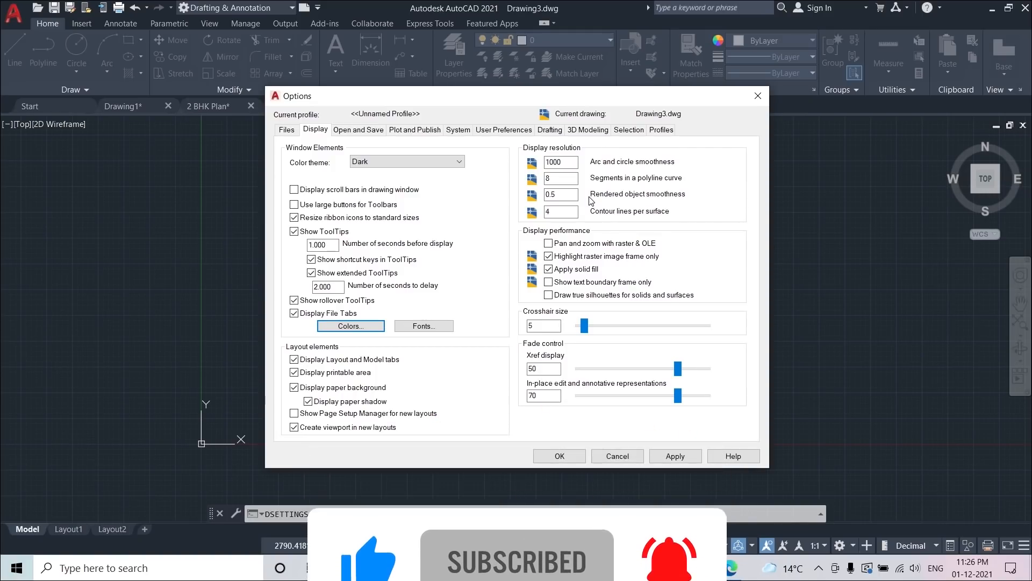
click(621, 456)
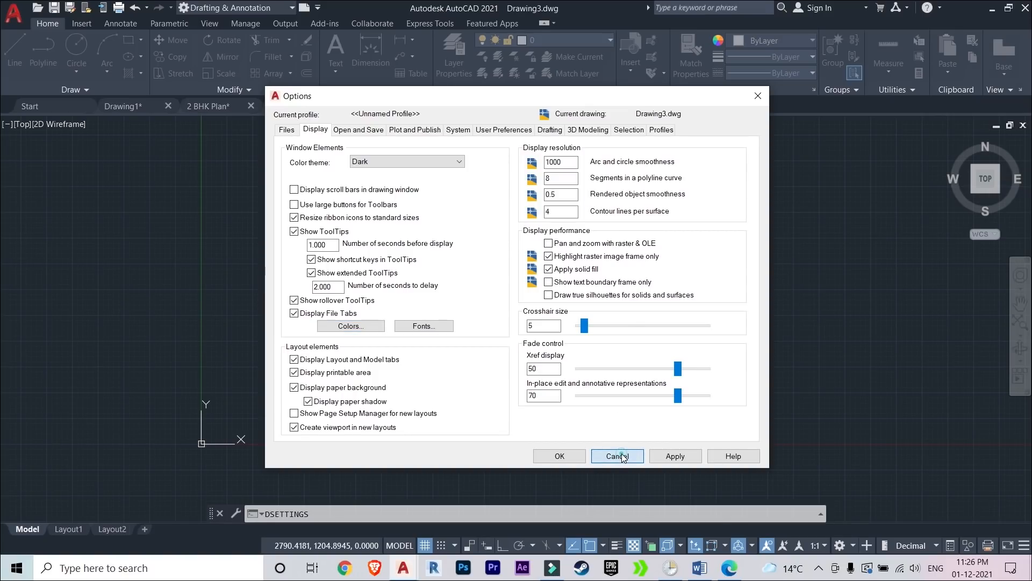
click(609, 415)
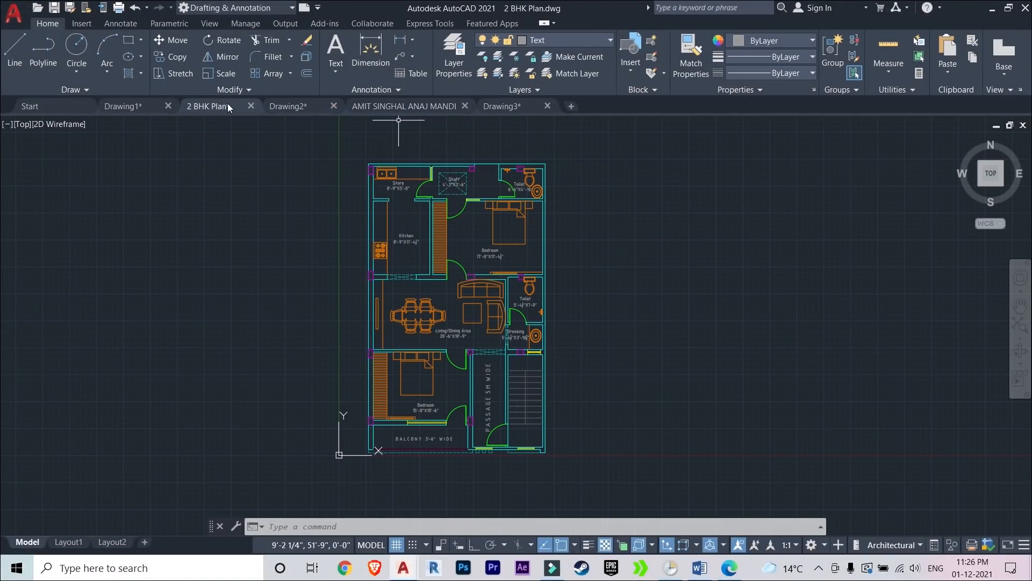
Switch to the structural house-plan drawing and examine its dining, kitchen, store and bedroom areas up close
click(407, 106)
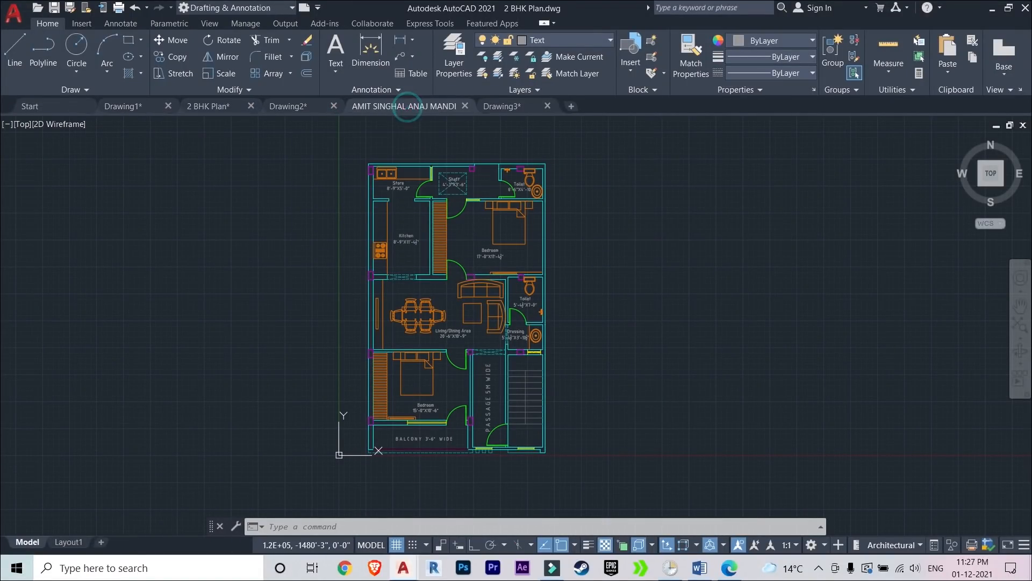
scroll(454, 377, down, 6)
mouse_move(452, 379)
middle_down()
mouse_move(446, 372)
mouse_move(494, 247)
middle_up()
scroll(457, 397, up, 10)
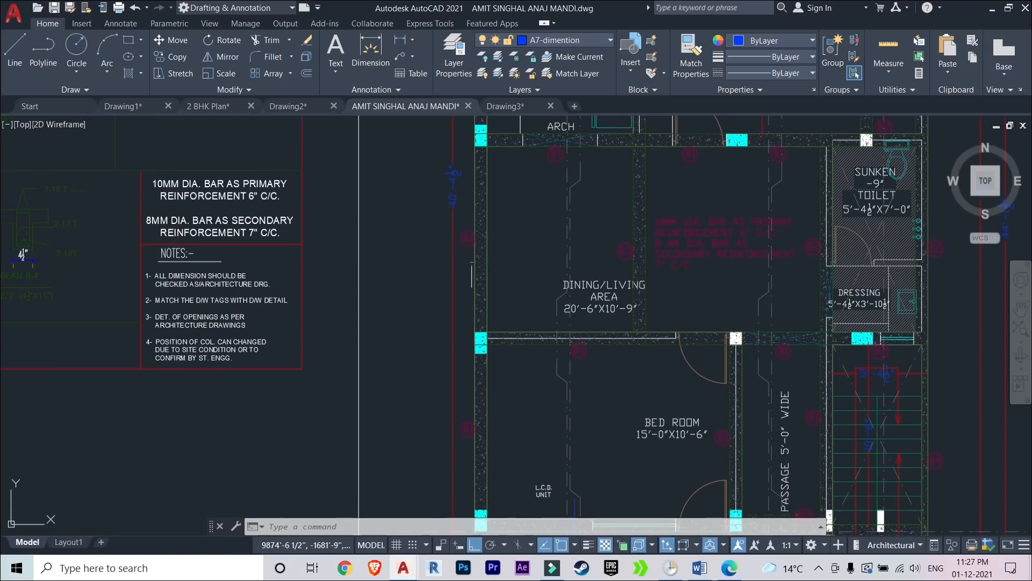
scroll(729, 322, down, 2)
middle_drag(676, 354, 491, 473)
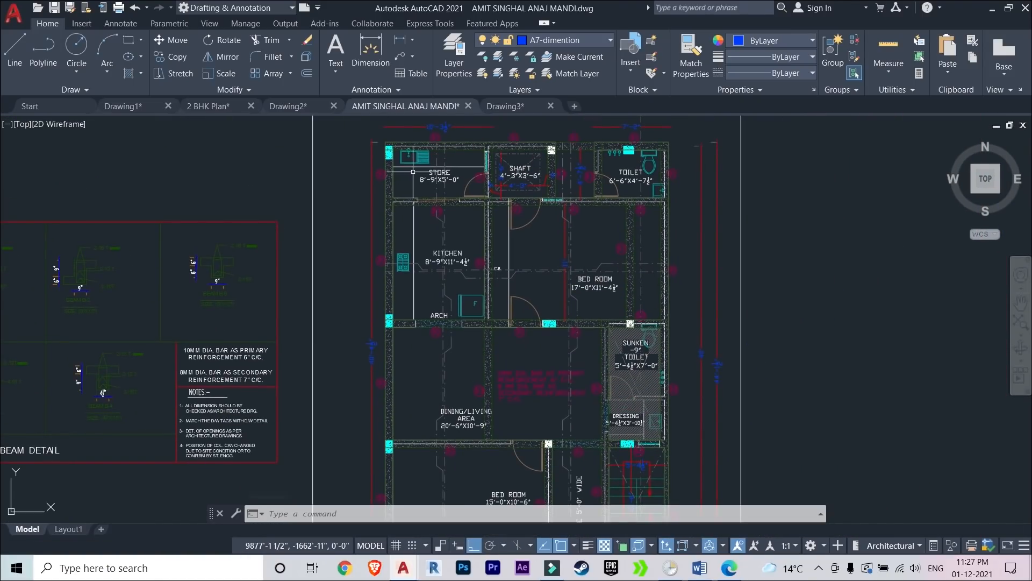
scroll(413, 172, up, 2)
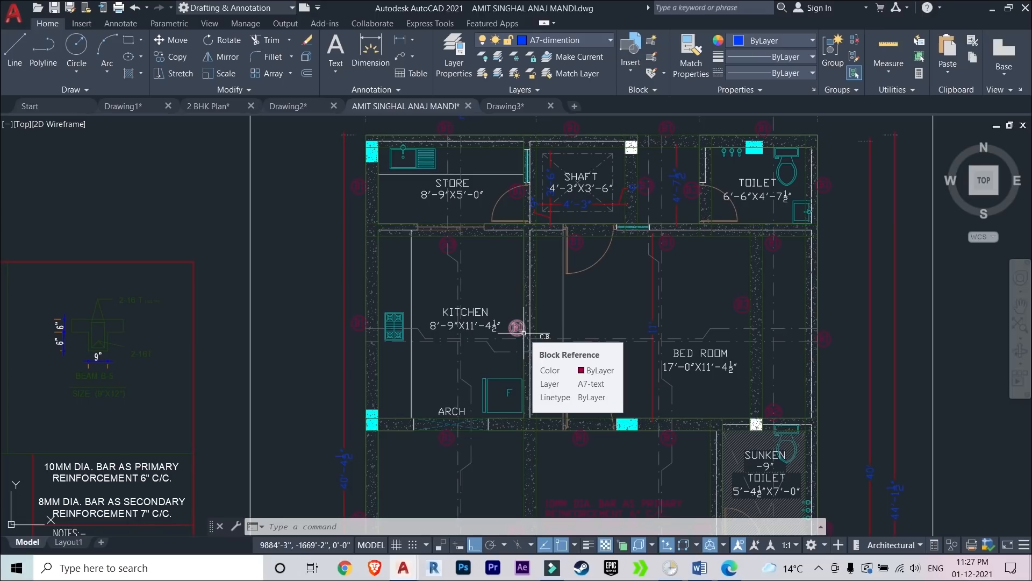
Locate the Sunken Section detail in the structural house-plan drawing and examine its hatching and dimensions
scroll(569, 394, down, 4)
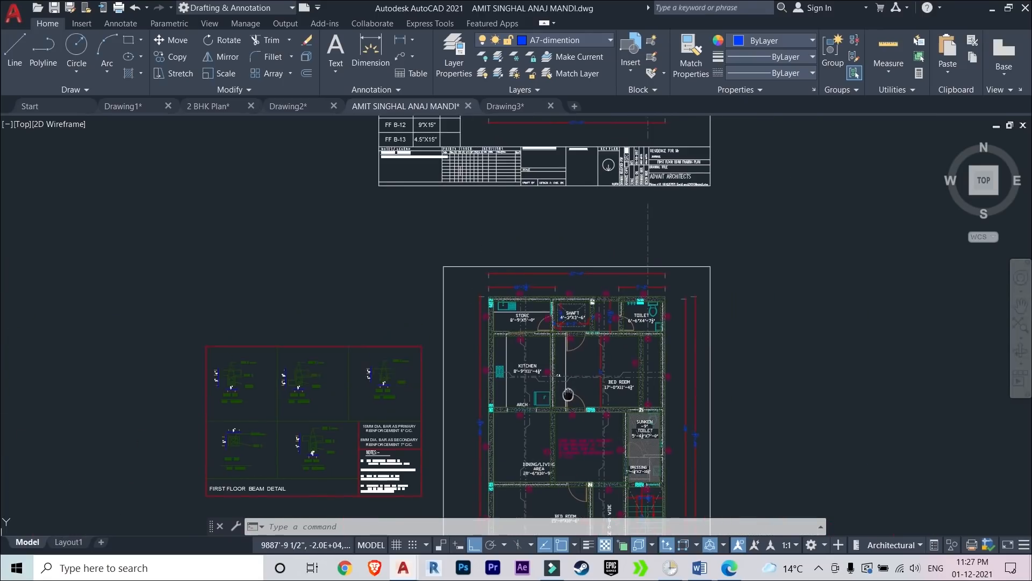
middle_drag(568, 394, 549, 389)
scroll(550, 389, down, 4)
middle_drag(543, 350, 559, 430)
scroll(394, 230, up, 4)
scroll(438, 301, up, 6)
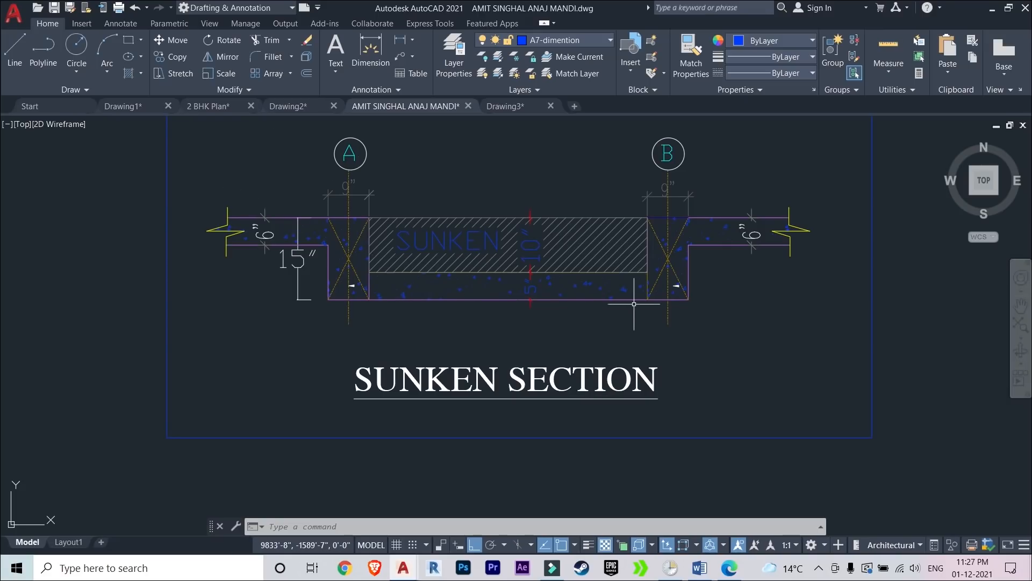
scroll(315, 226, up, 2)
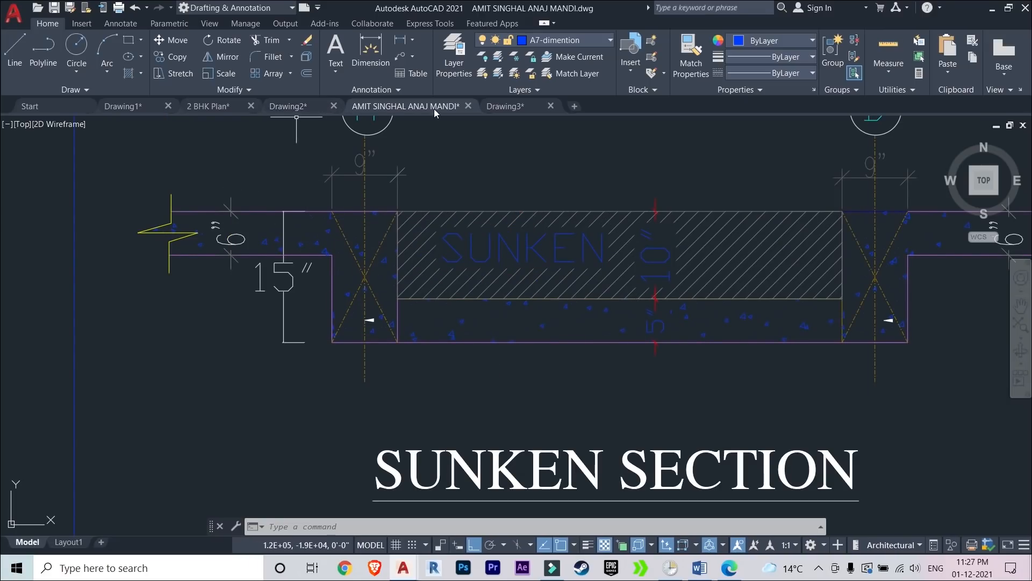
Switch to Drawing3 and draw a freehand rectangle with its longer sides horizontal
click(502, 107)
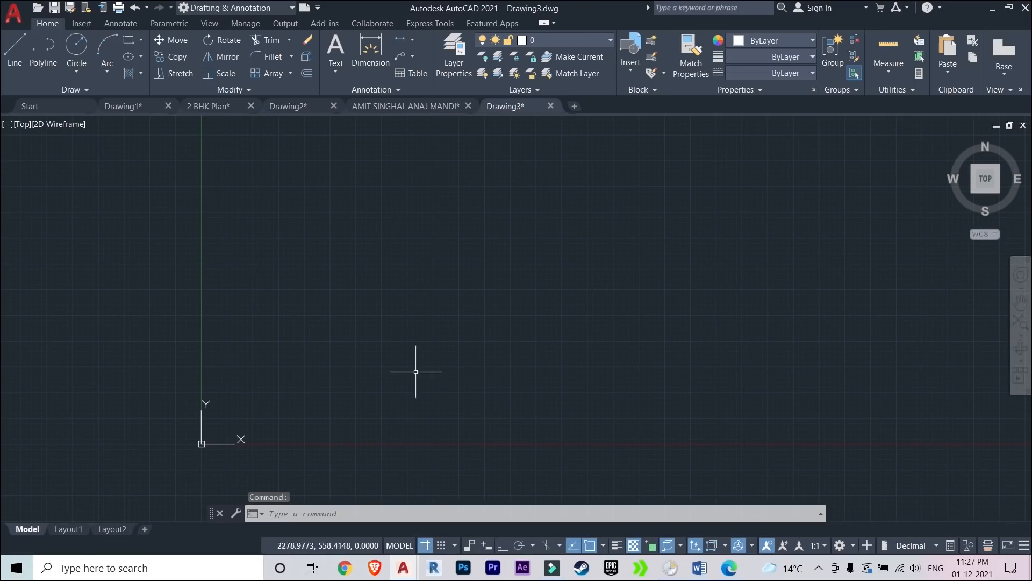
text(rec)
key(Return)
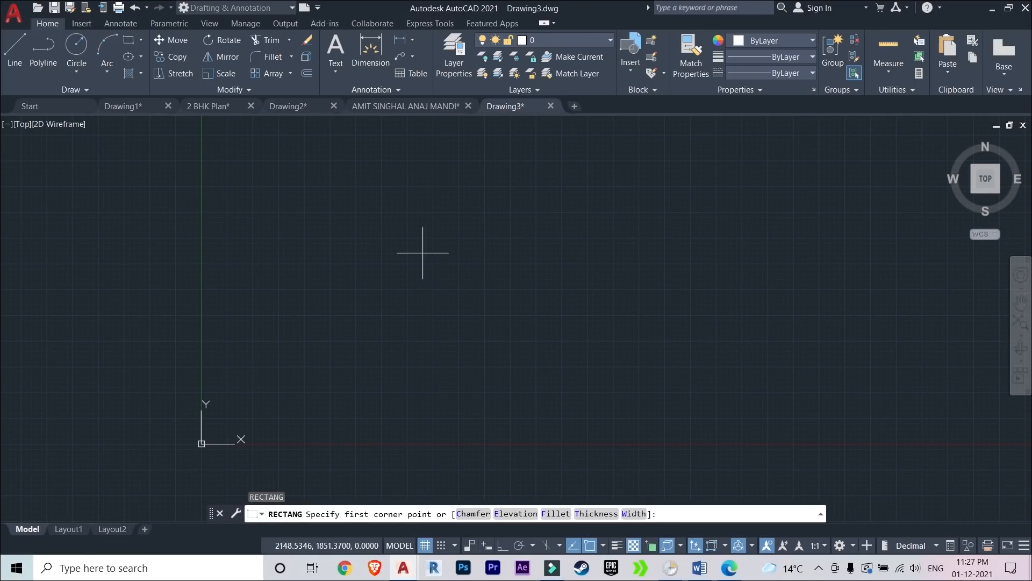
scroll(255, 438, up, 4)
scroll(231, 390, up, 2)
click(215, 300)
scroll(334, 389, up, 4)
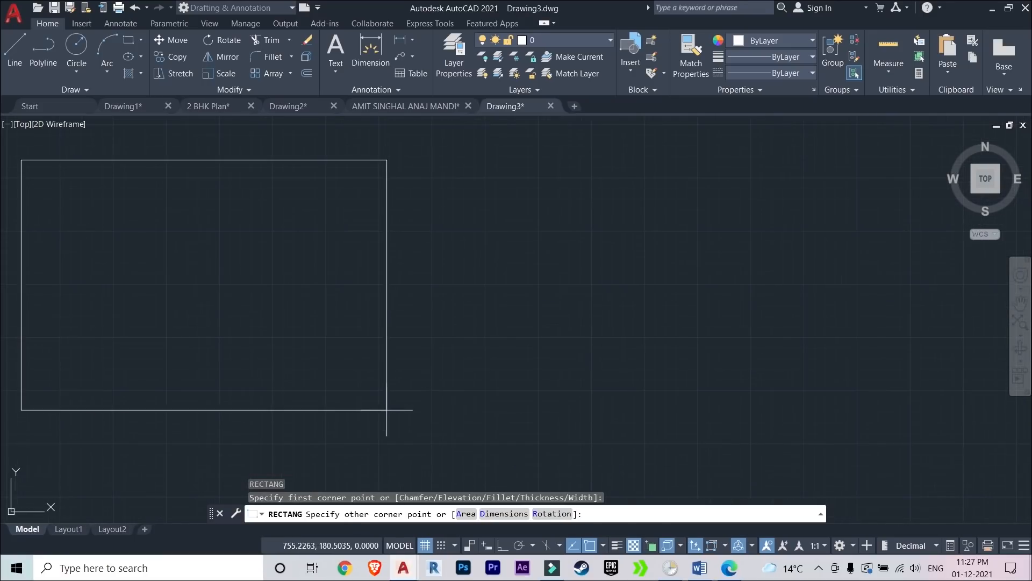
click(383, 409)
scroll(276, 301, down, 2)
middle_drag(229, 255, 500, 297)
scroll(495, 345, up, 2)
Browse the available hatch patterns and fill the rectangle's interior with the ANSI31 hatch
text(h)
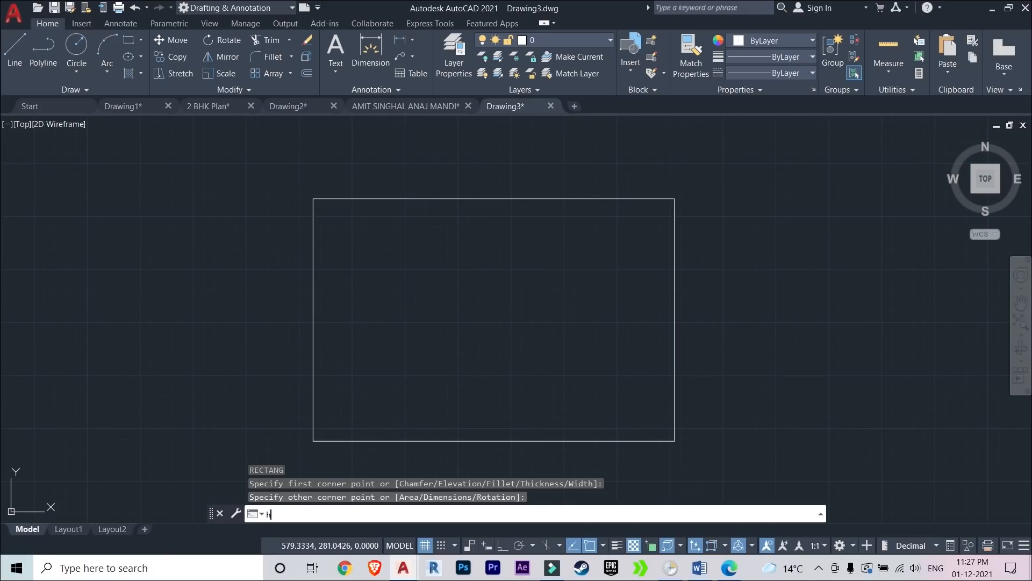
key(Return)
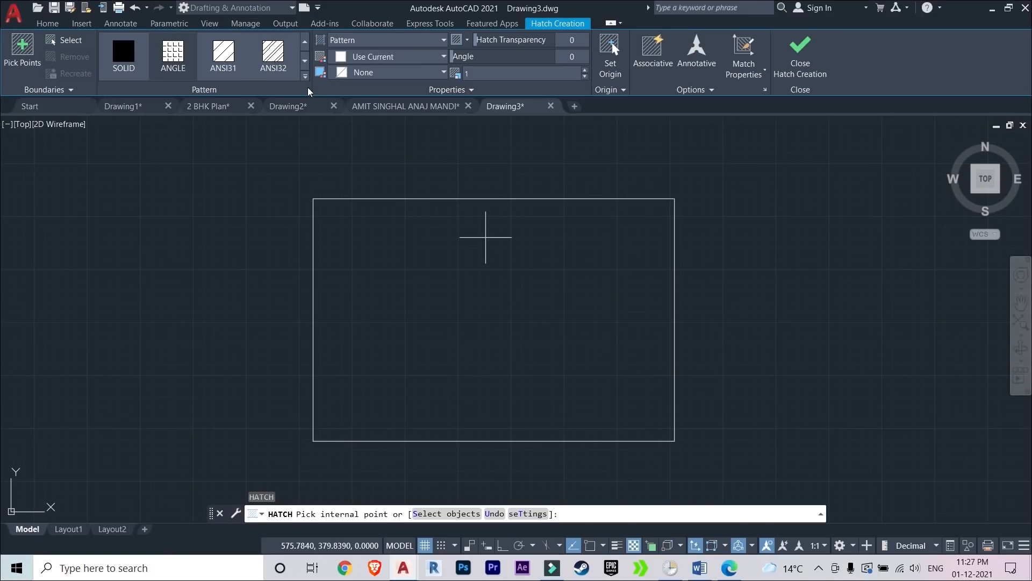
click(305, 76)
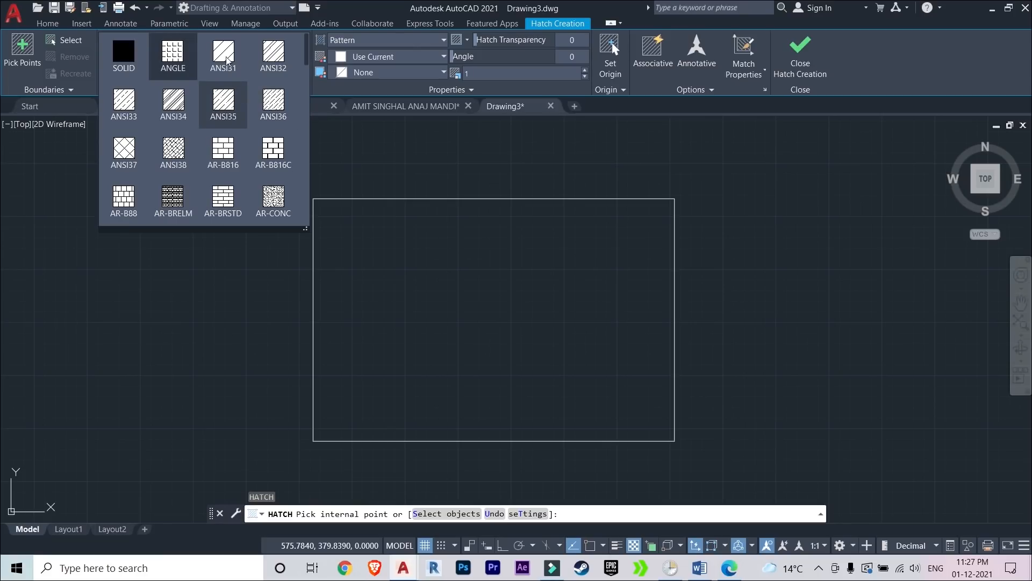
scroll(255, 170, down, 2)
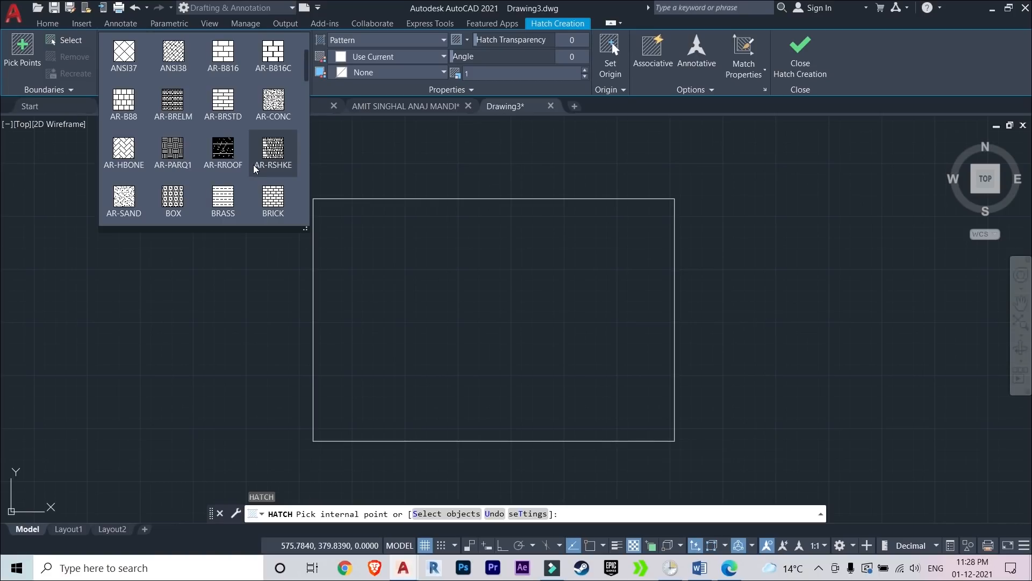
scroll(199, 162, up, 1)
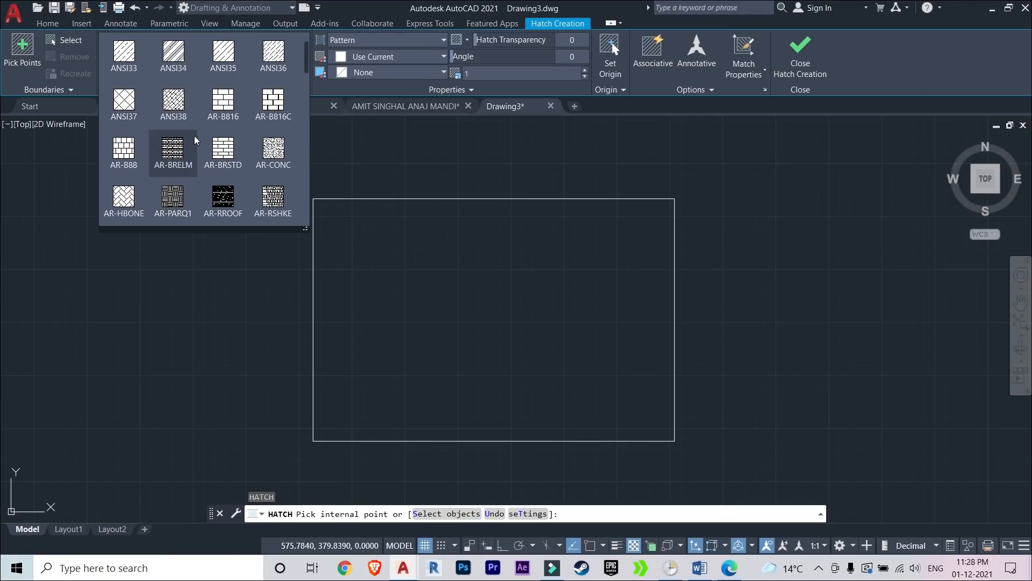
scroll(272, 105, up, 1)
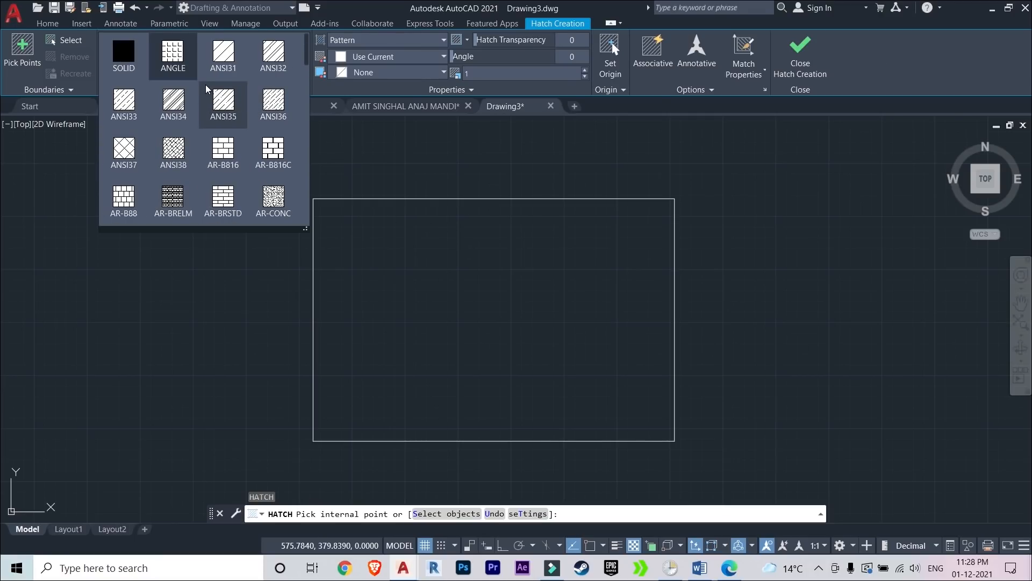
click(227, 52)
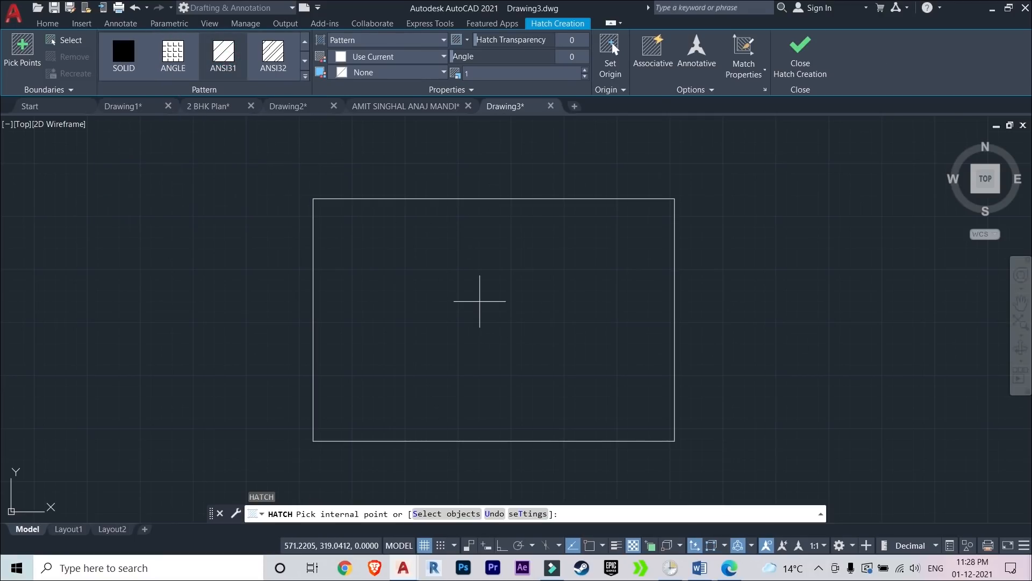
click(459, 307)
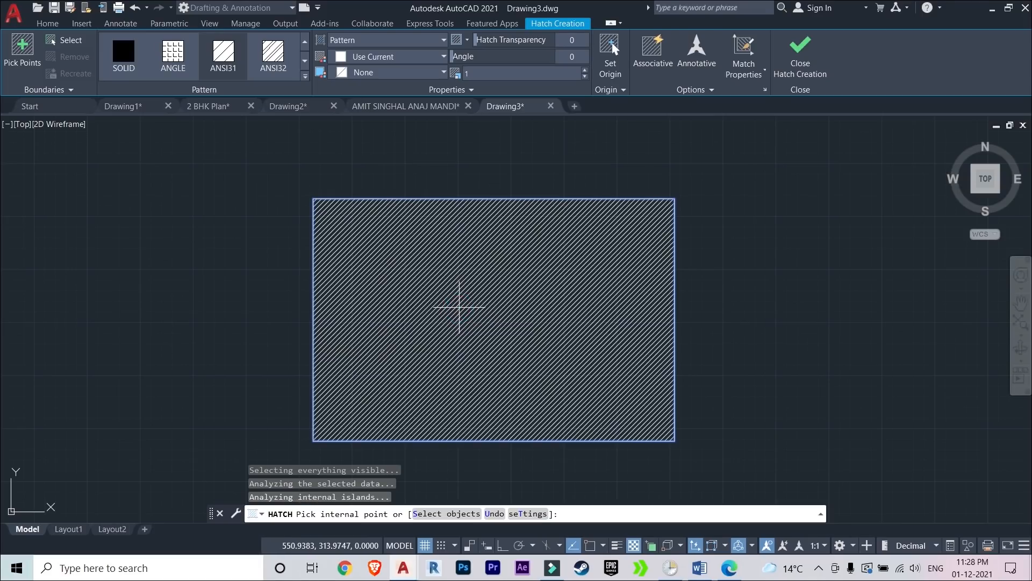
Increase the rectangle's hatch pattern scale to 2.2
click(585, 70)
click(585, 70)
click(585, 70)
click(585, 70)
click(585, 70)
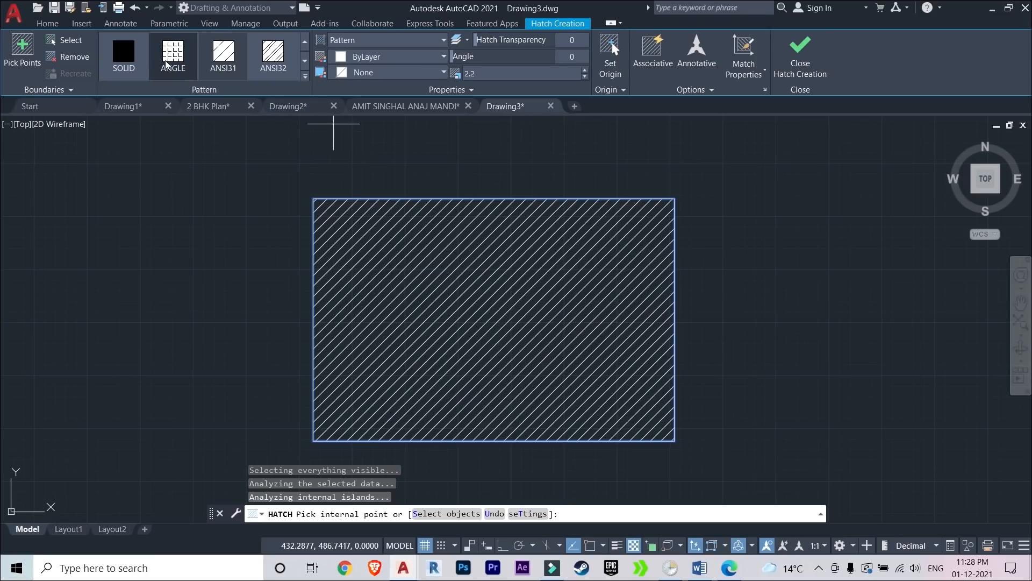
Preview solid, gradient and other patterns on the rectangle, then finish the hatch with ANSI31
click(134, 60)
click(304, 77)
scroll(221, 170, down, 9)
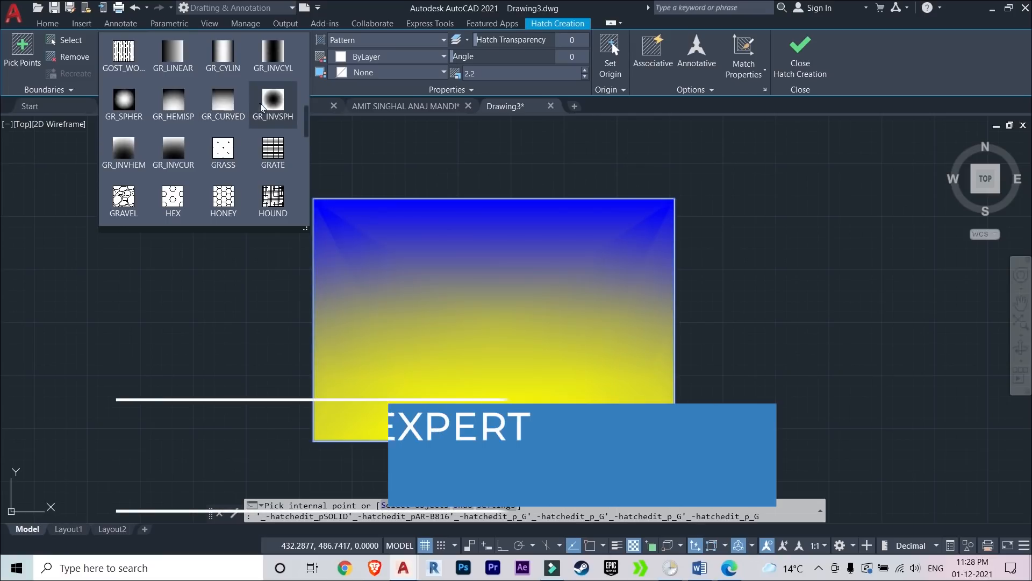
scroll(215, 124, up, 2)
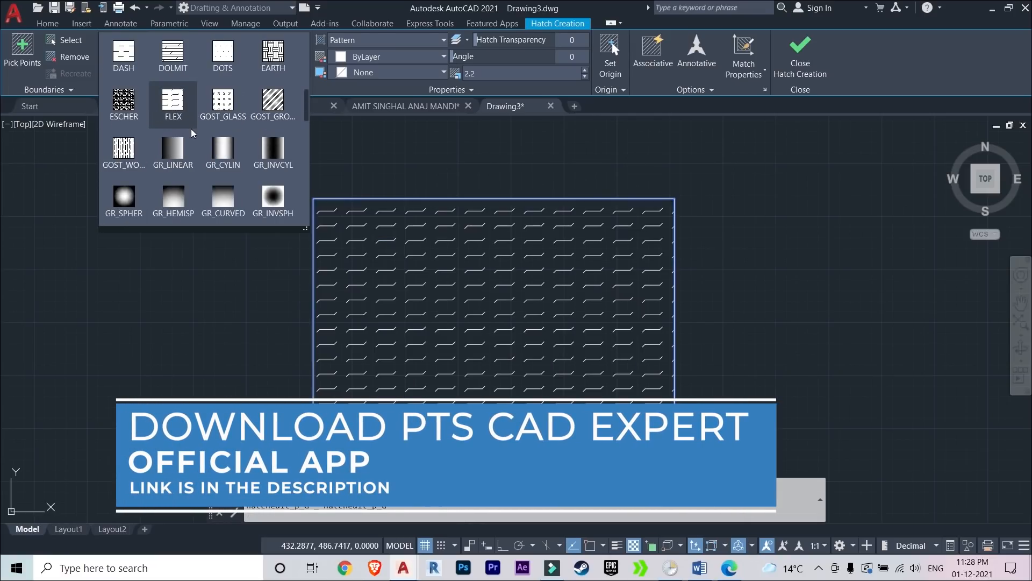
scroll(192, 133, up, 7)
click(223, 51)
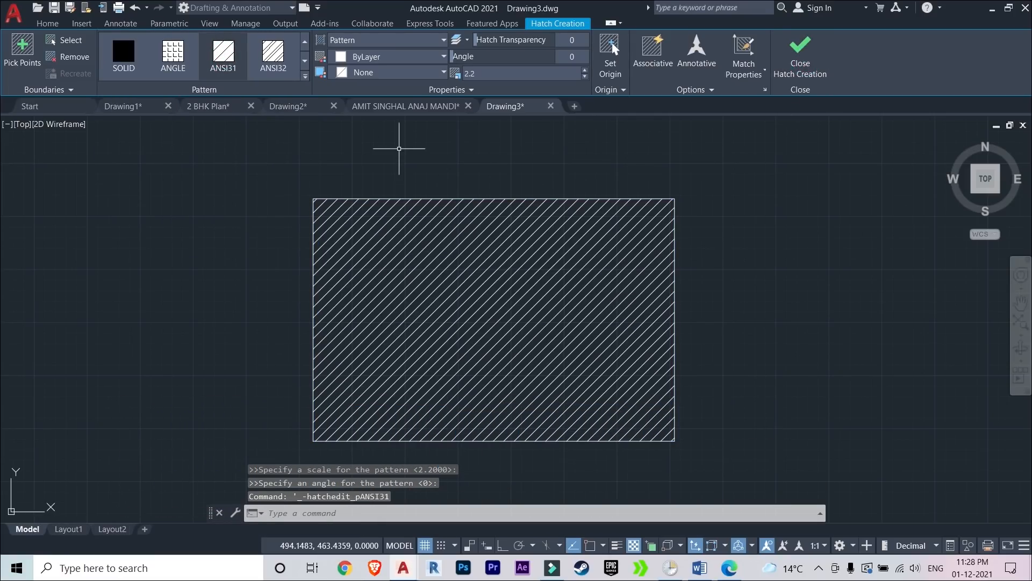
key(Return)
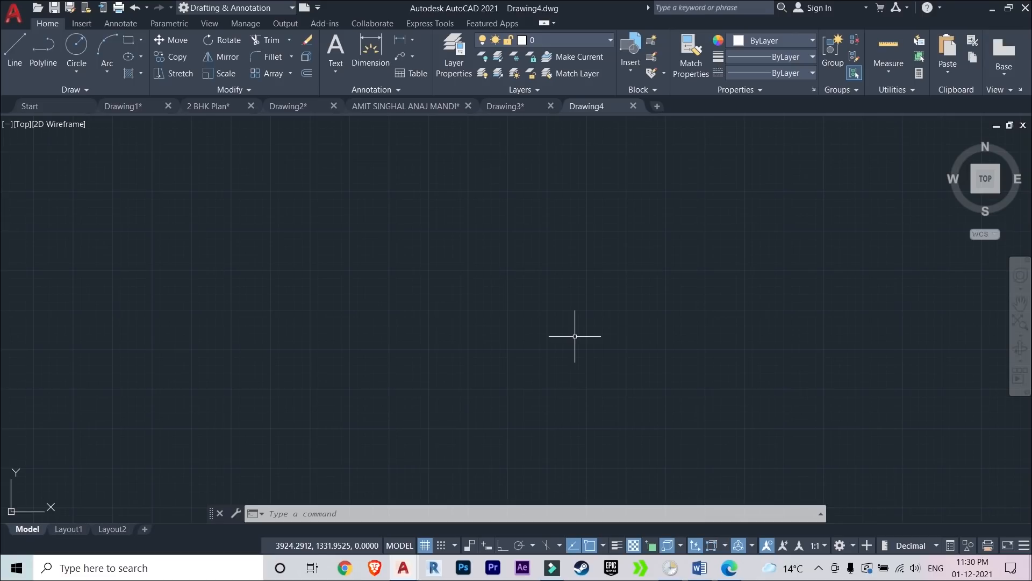
Open the drawing units settings in Drawing4 and review the available length types and insertion scale units
text(un)
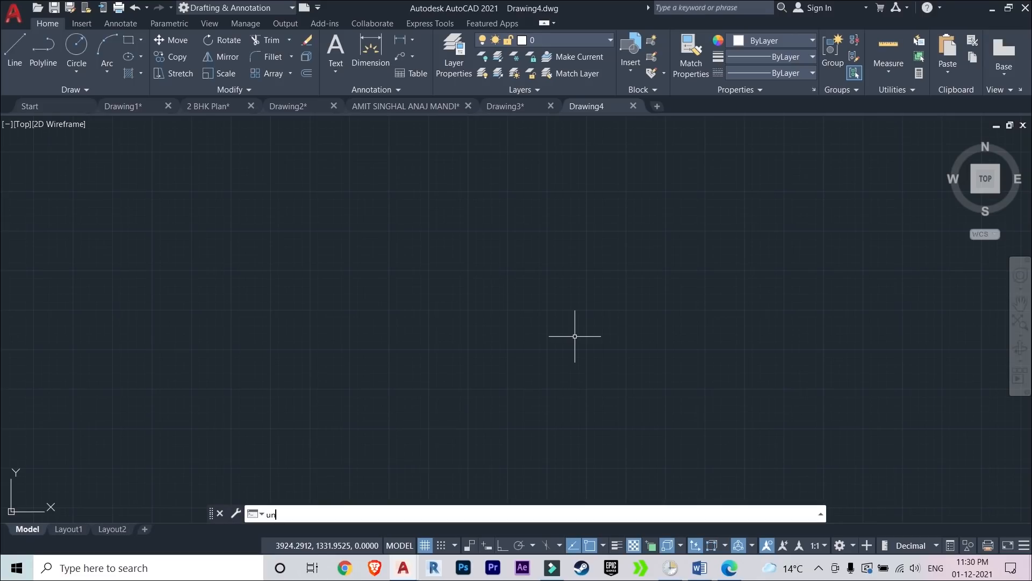
key(Return)
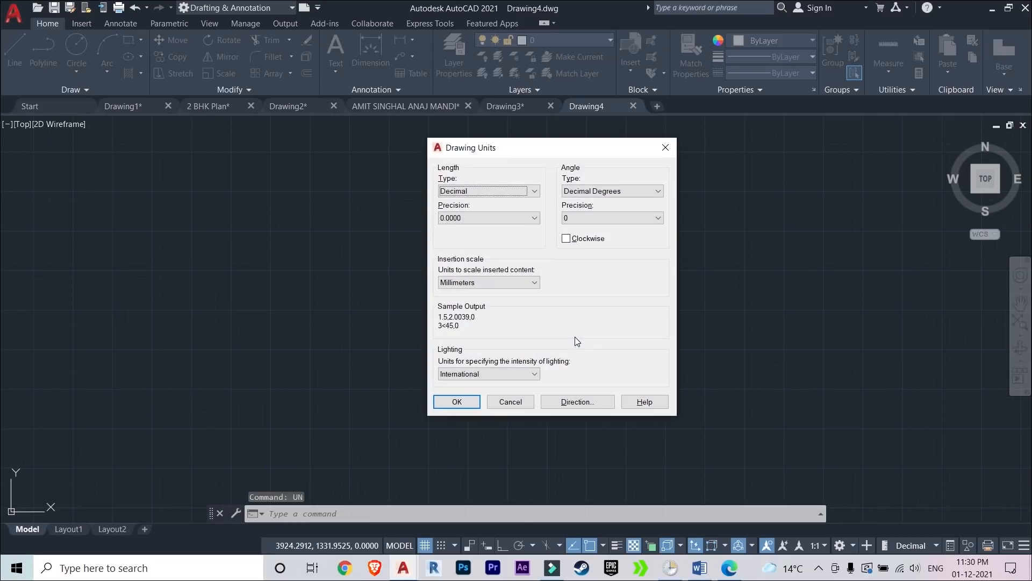
click(500, 193)
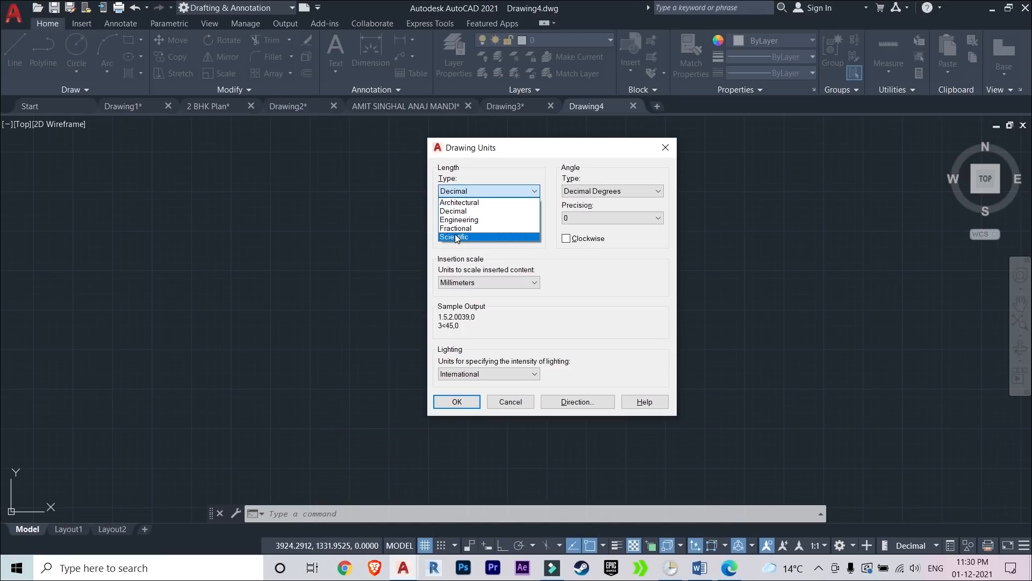
click(557, 253)
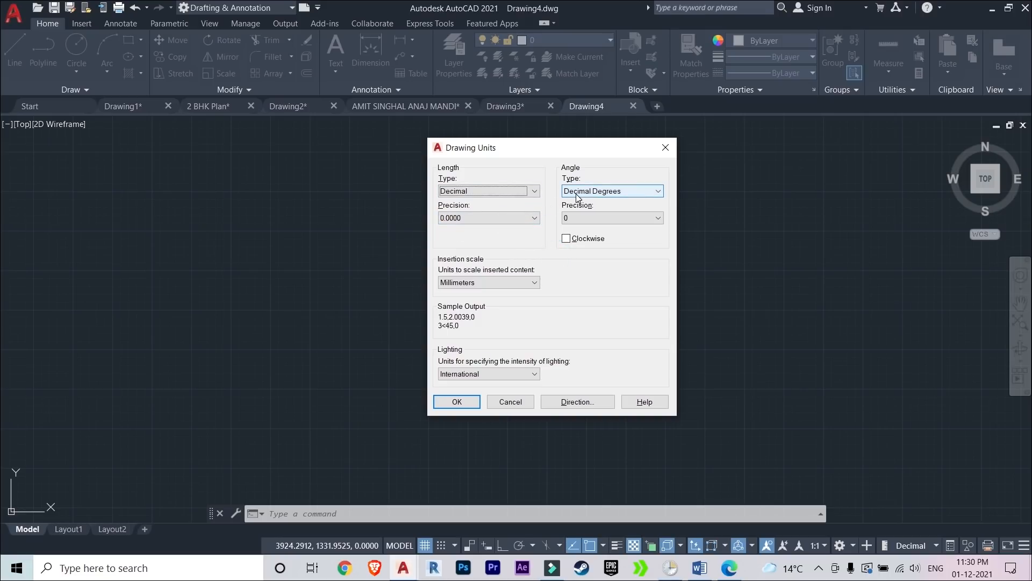
click(503, 282)
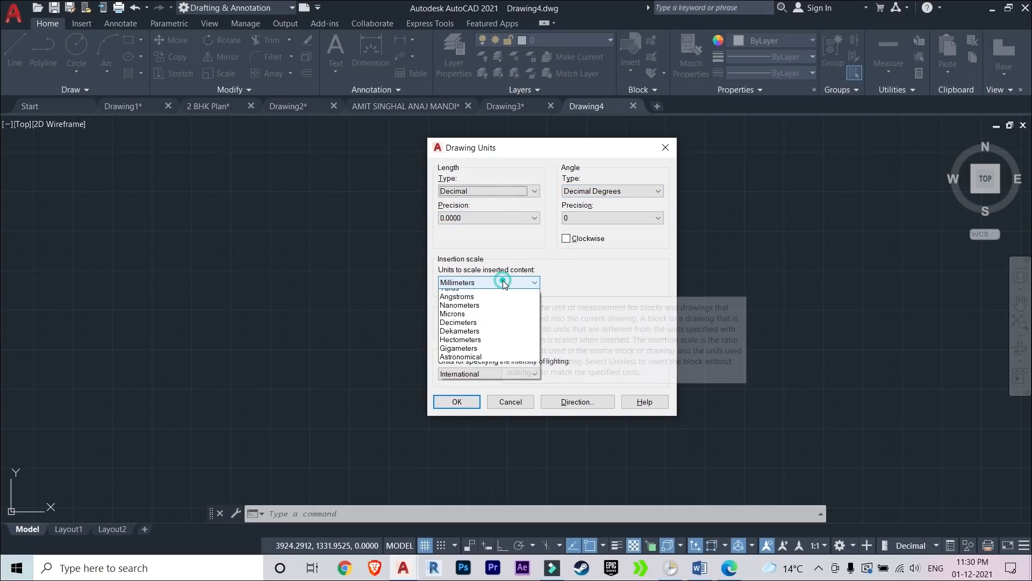
click(581, 304)
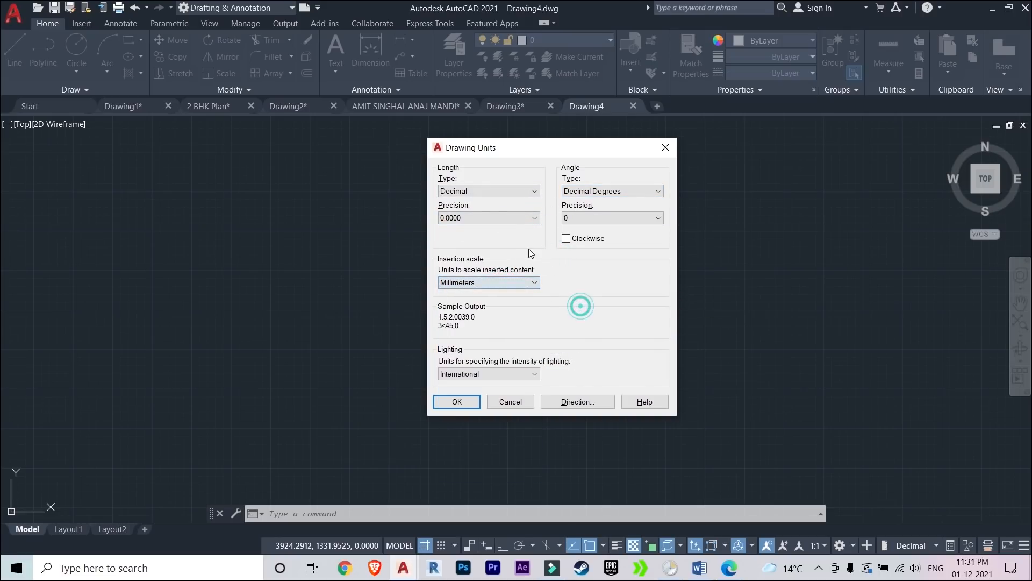
Set the length type to Architectural and the insertion scale to Inches, and apply the units
click(489, 195)
click(484, 201)
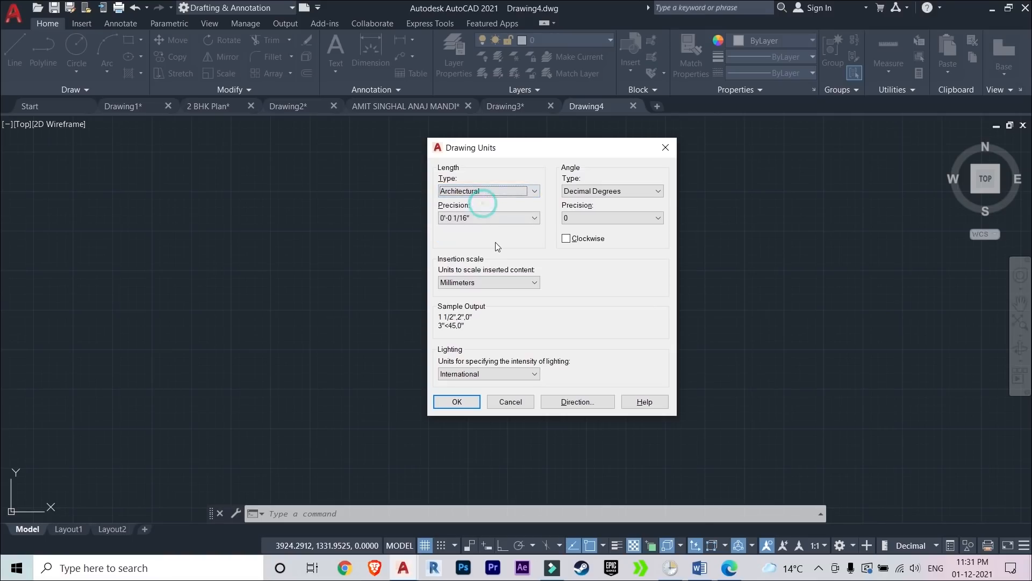
click(498, 280)
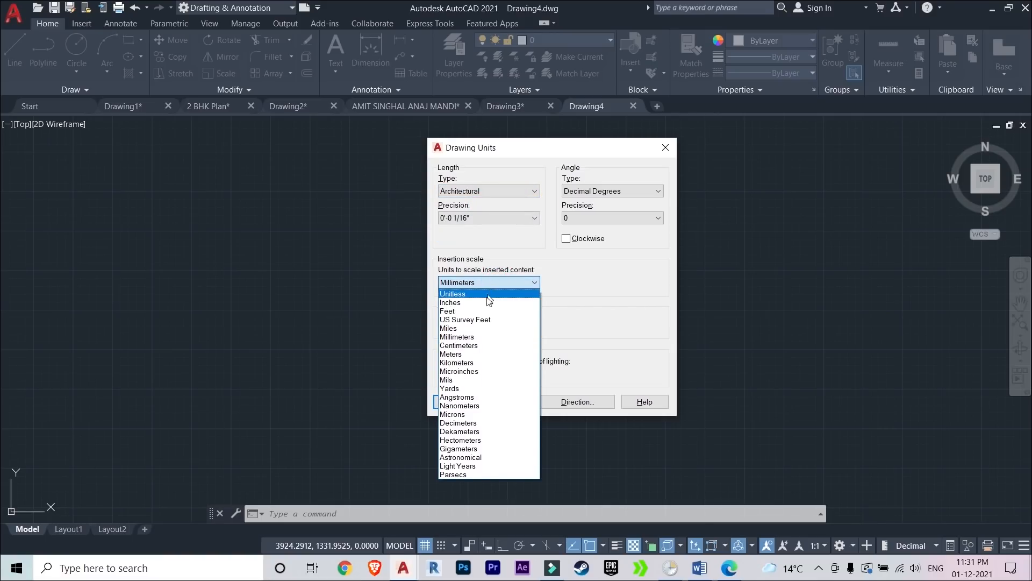
click(483, 302)
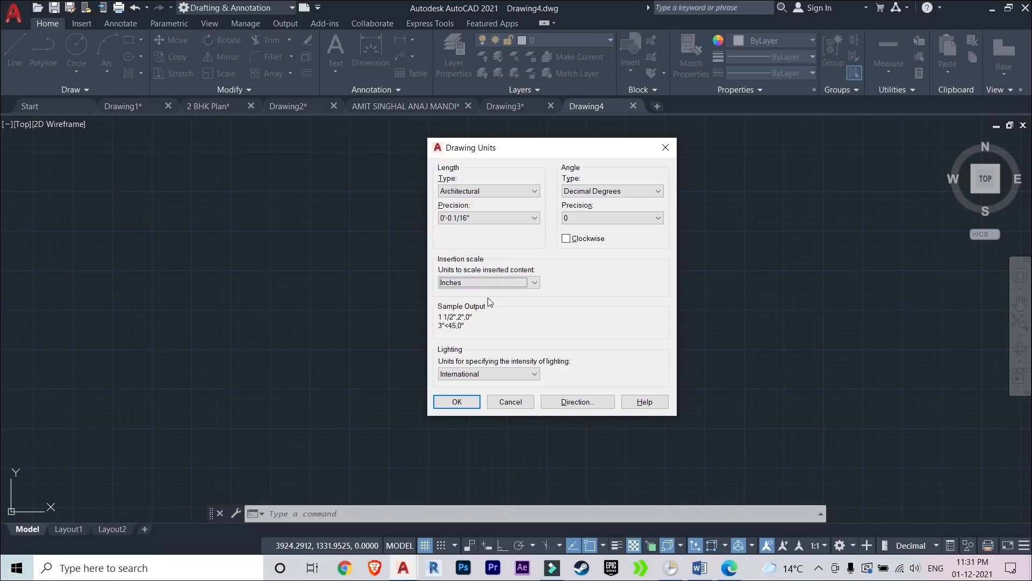
click(455, 403)
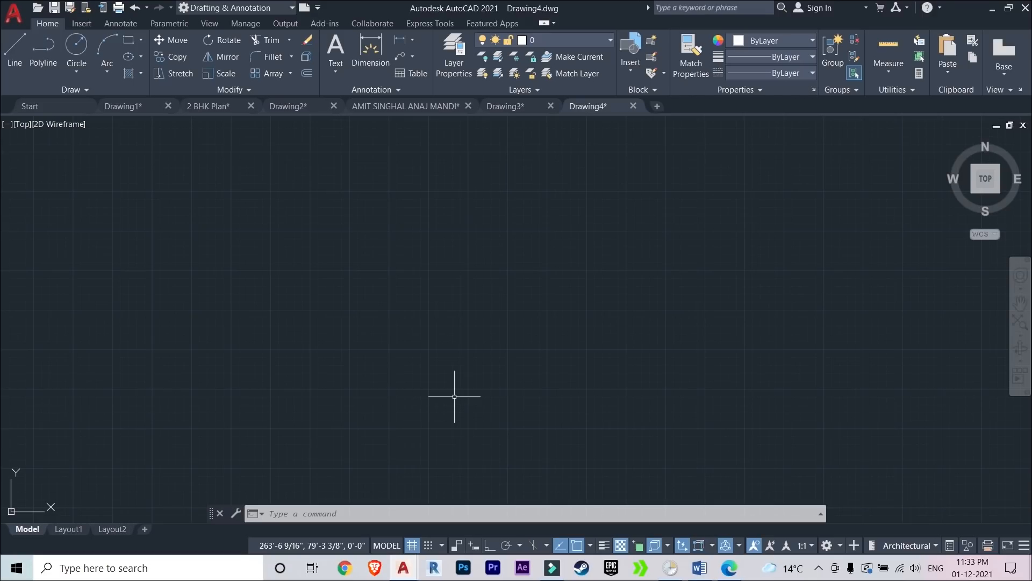
Draw a freehand chain of five connected line segments across the drawing area
text(l)
key(Return)
click(215, 325)
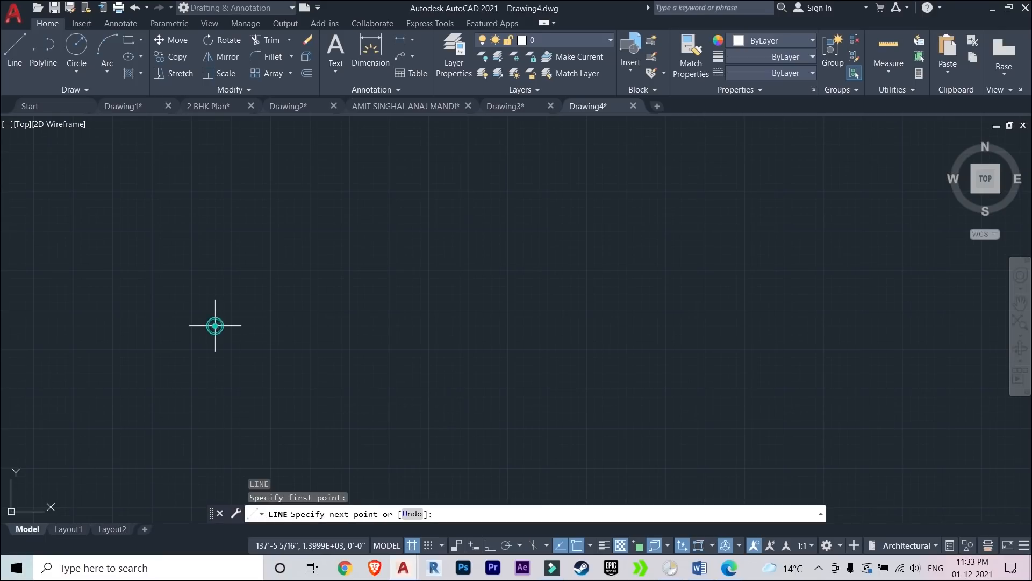
click(425, 193)
click(541, 299)
click(697, 287)
click(792, 403)
click(437, 382)
key(Escape)
Turn on Ortho and draw a horizontal 10' line to the right in an empty area as a square's base
scroll(414, 349, down, 4)
scroll(503, 295, up, 2)
middle_drag(502, 295, 477, 403)
scroll(267, 299, up, 4)
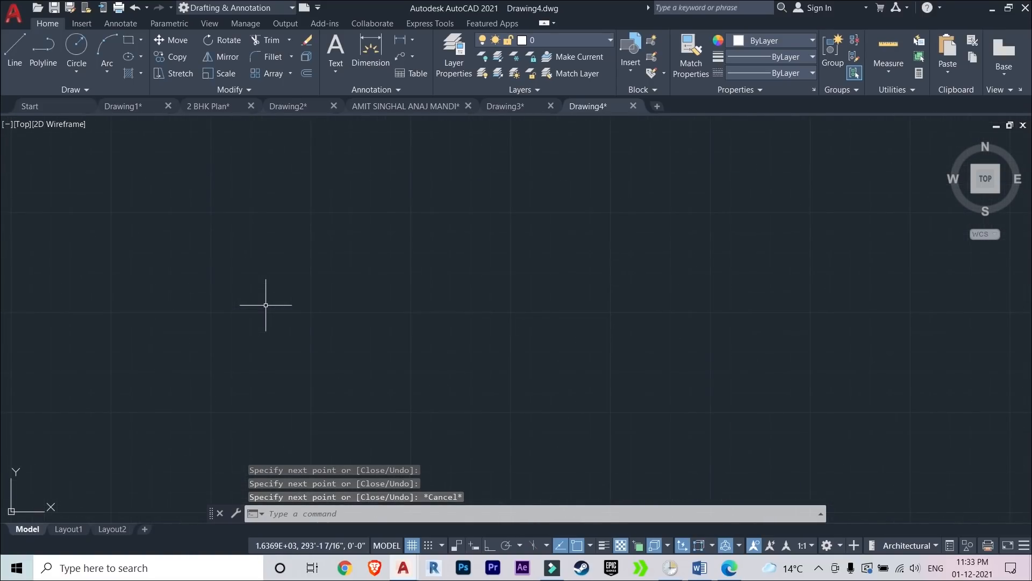
text(l)
key(Return)
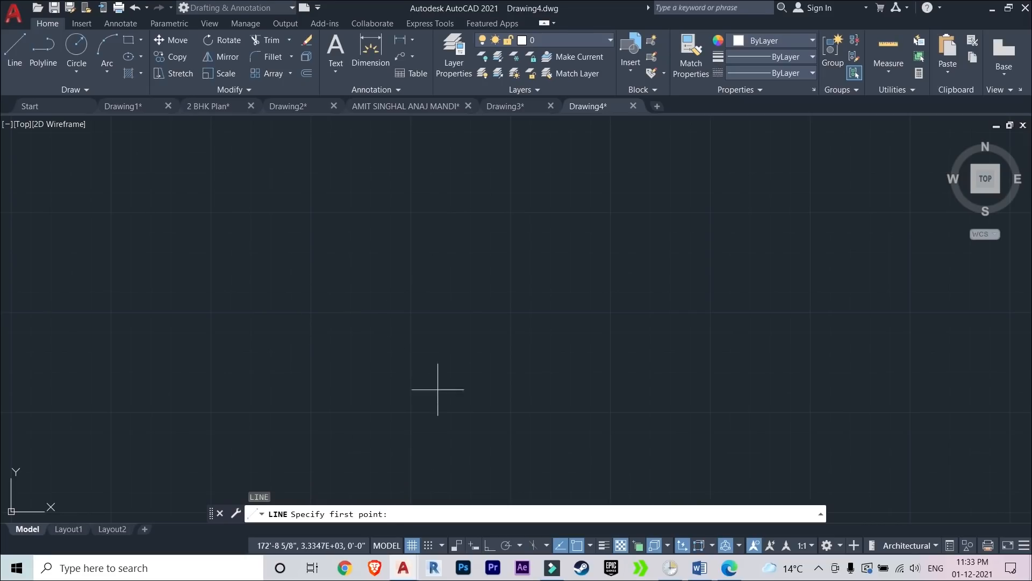
click(490, 545)
click(269, 339)
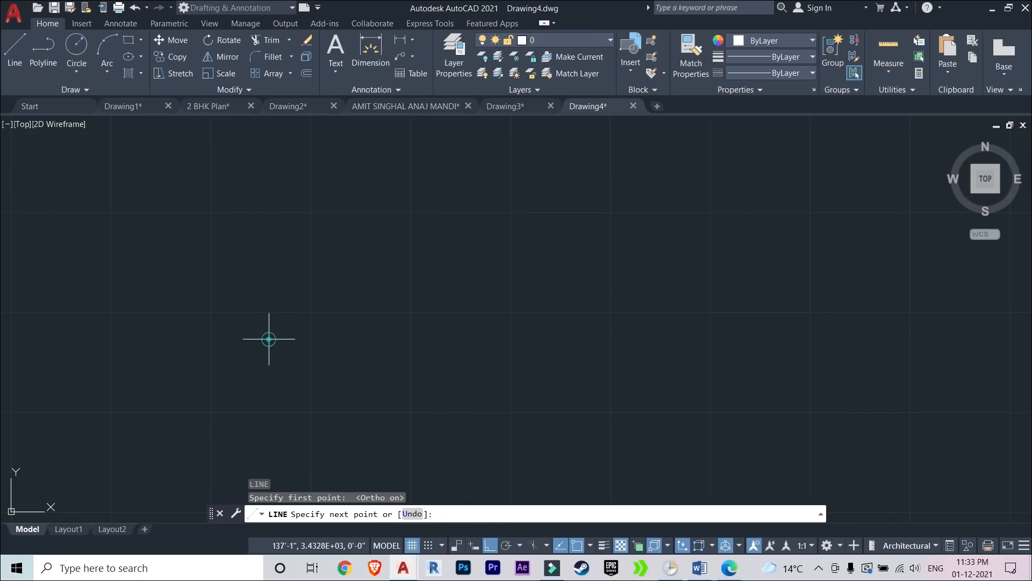
text(10')
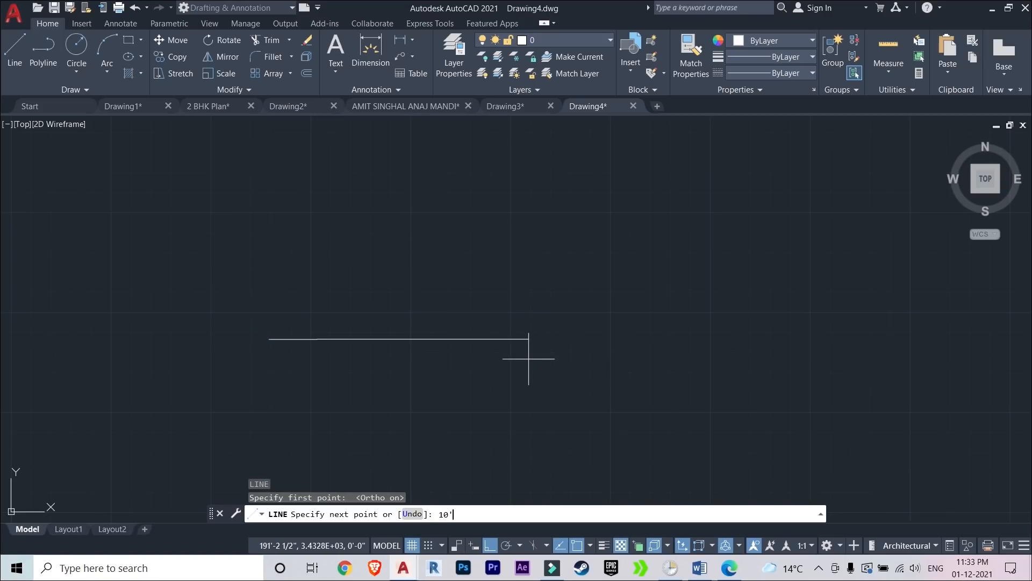
key(Return)
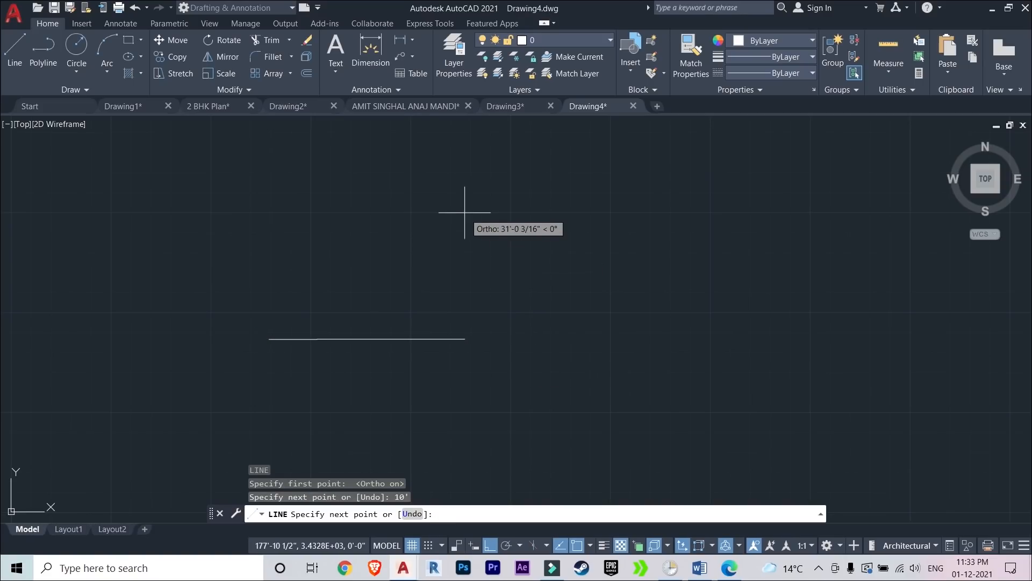
Complete the square with three more 10' line segments going up, left and back down to the start point
text(10')
key(Return)
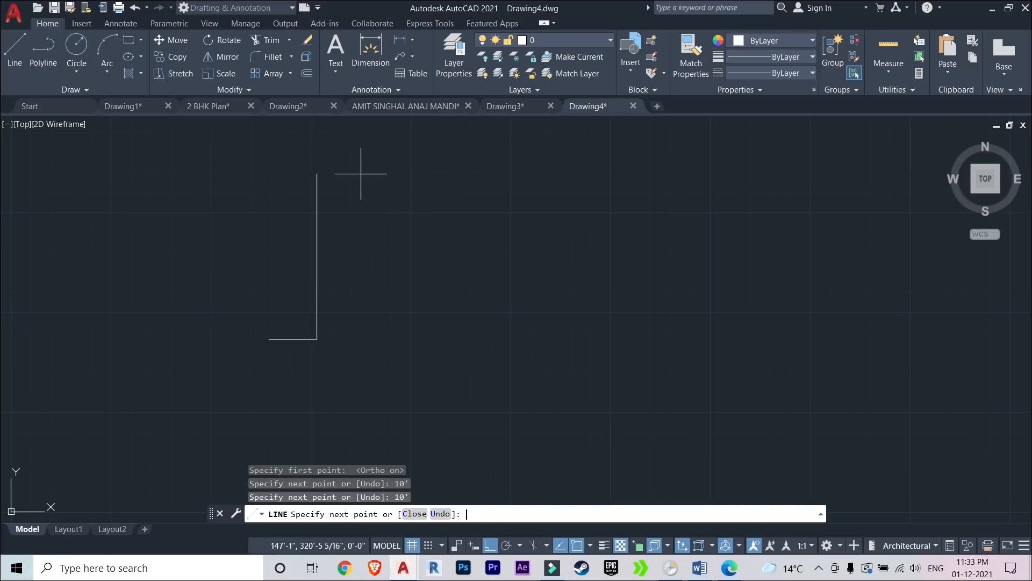
text(10')
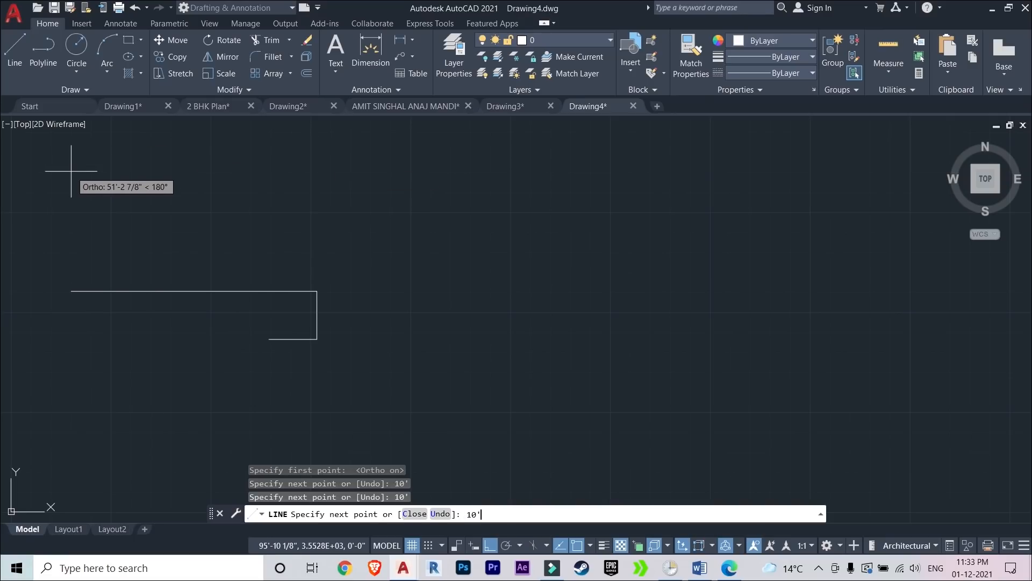
key(Return)
text(10')
key(Return)
key(Return)
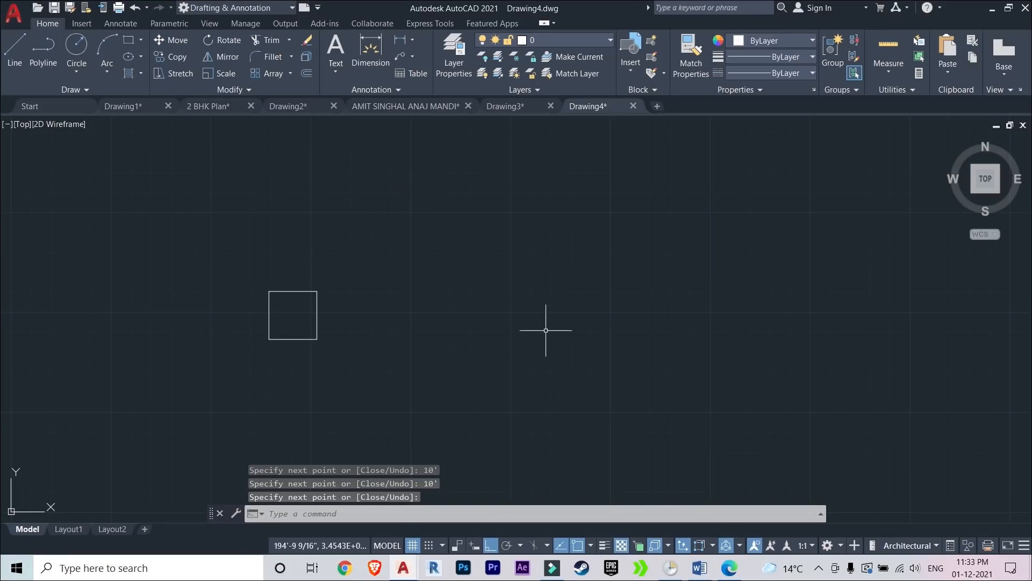
scroll(236, 311, up, 2)
scroll(240, 266, up, 4)
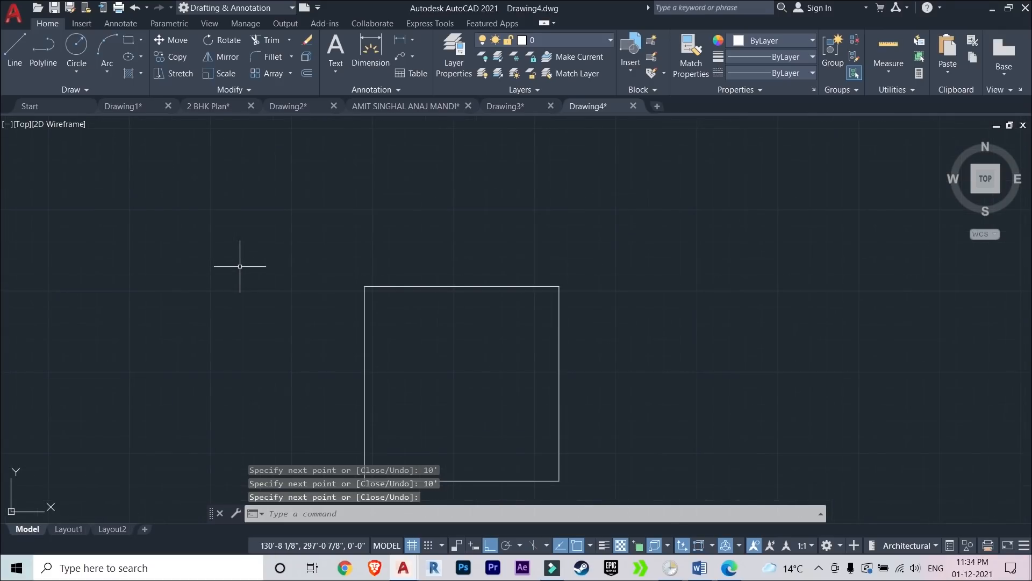
middle_drag(483, 339, 495, 282)
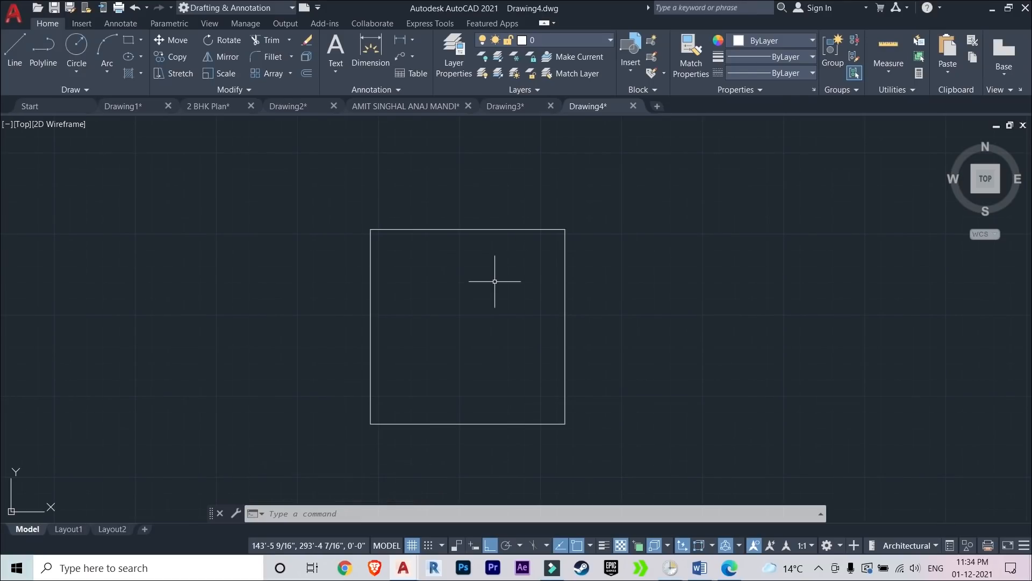